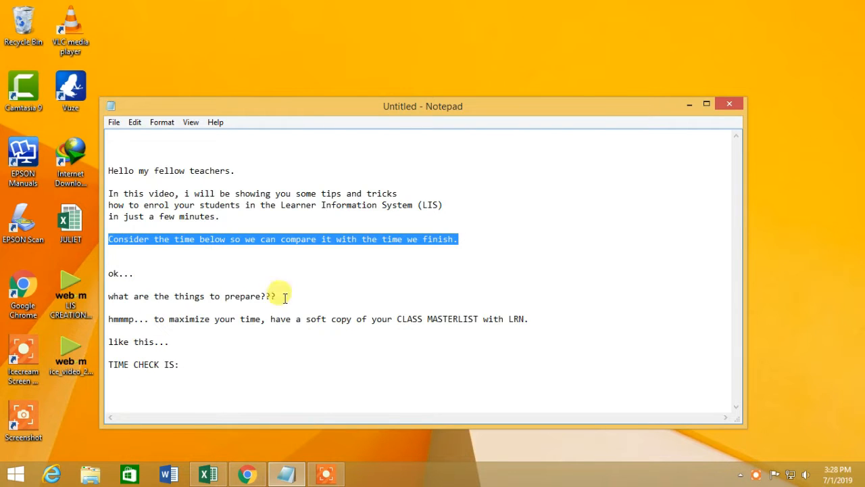
Step: Highlight the note about preparing a soft-copy masterlist with LRNs, then bring up the DDN workbook
drag(108, 297, 514, 318)
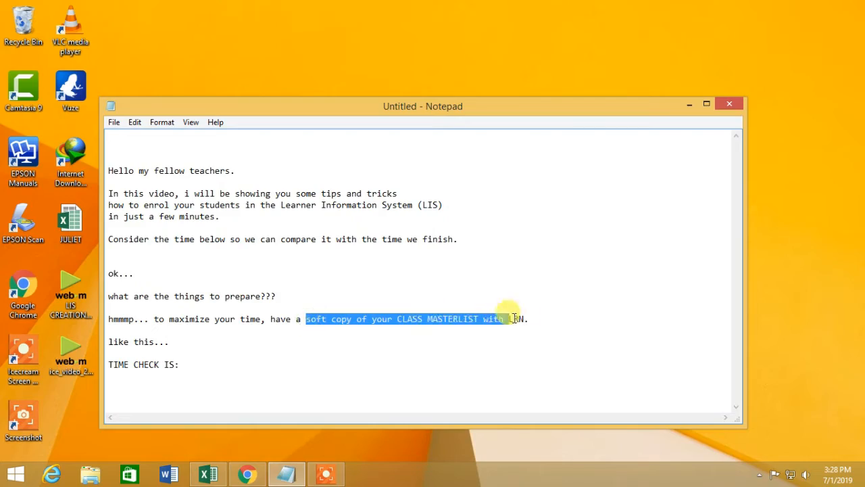
click(204, 475)
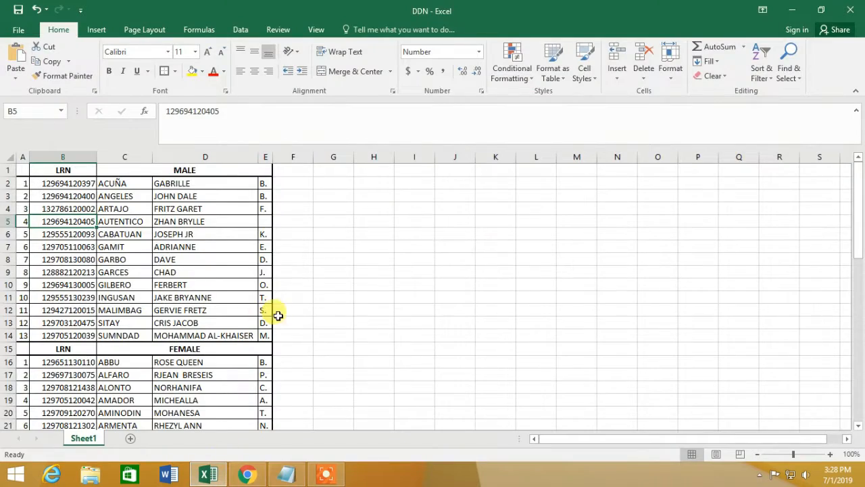
Step: Review the DDN male and female LRN lists, then return to the Notepad notes
scroll(251, 284, down, 12)
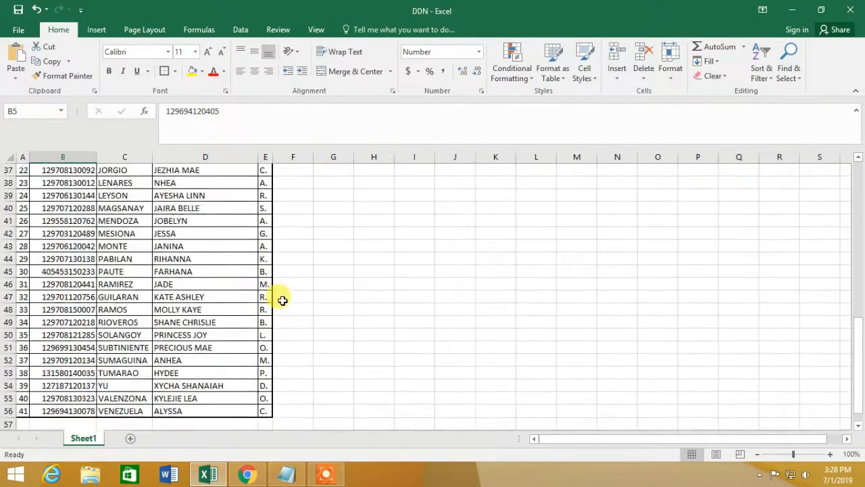
scroll(332, 336, down, 1)
scroll(333, 338, up, 13)
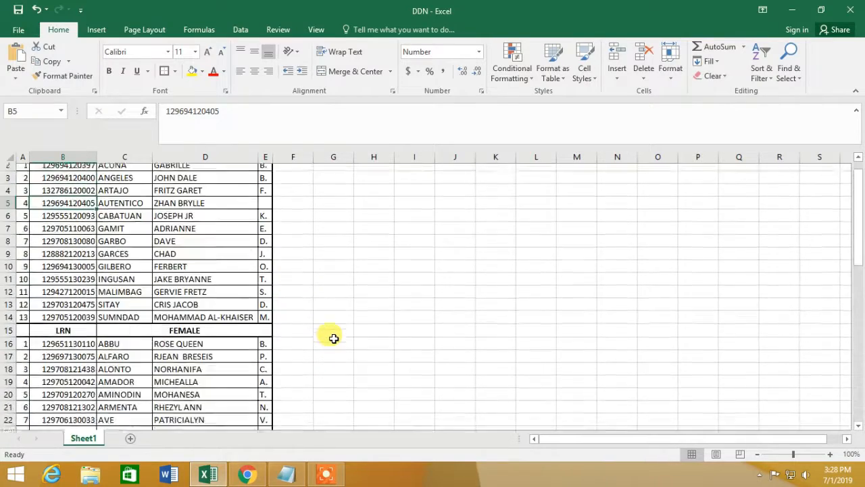
scroll(333, 338, up, 1)
click(328, 477)
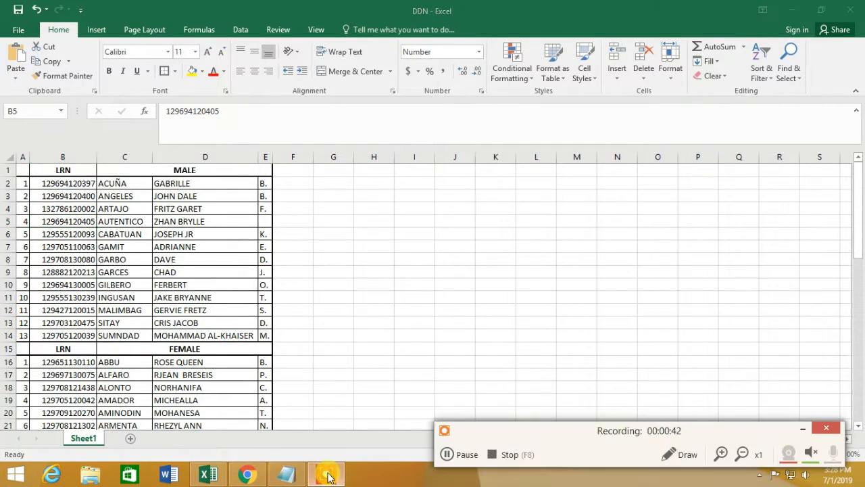
click(284, 477)
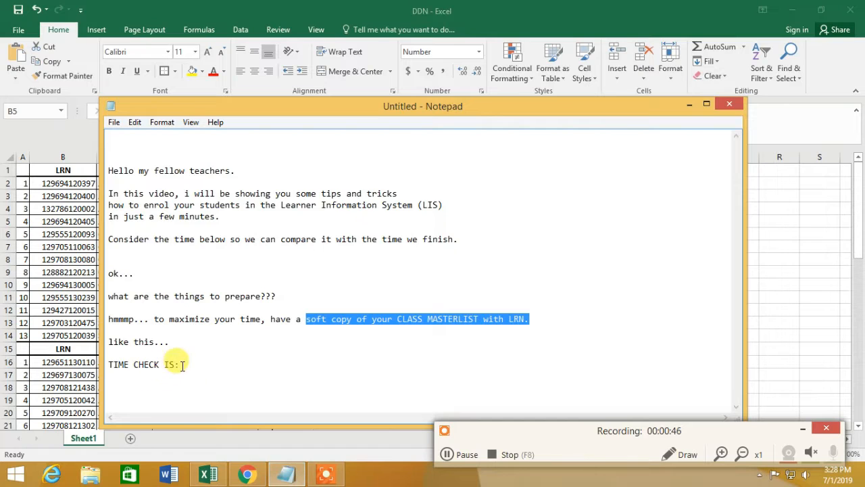
Step: Record the time check as 3:29PM and load lis.deped.gov.ph/uis/login in an incognito window
click(182, 365)
click(802, 429)
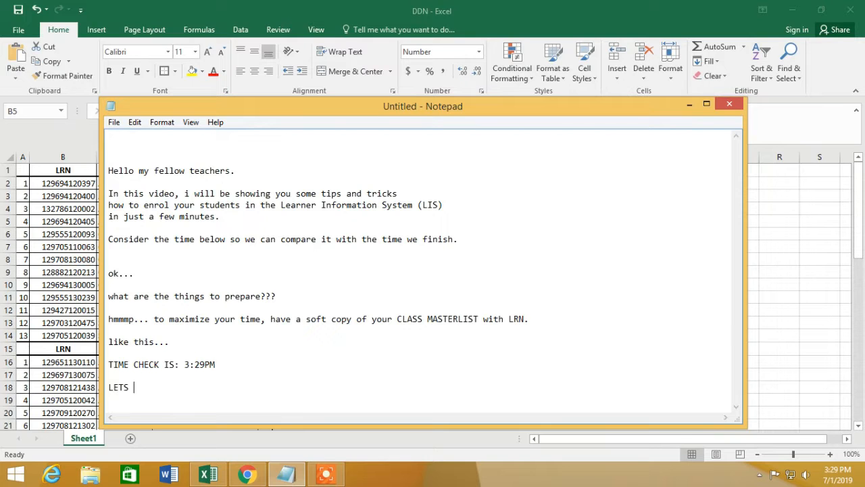
click(247, 473)
text(lis.deped.gov.ph/uis/login)
key(Return)
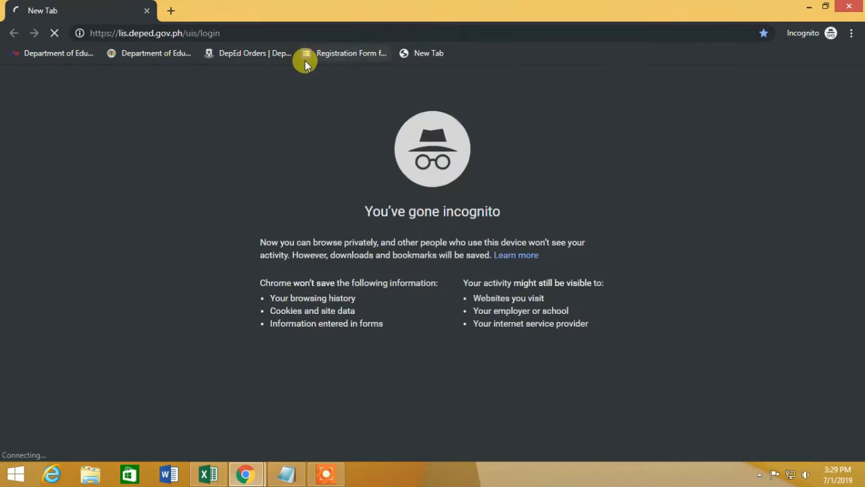
Step: Dismiss the LIS announcement and sign in to the account
scroll(355, 143, down, 20)
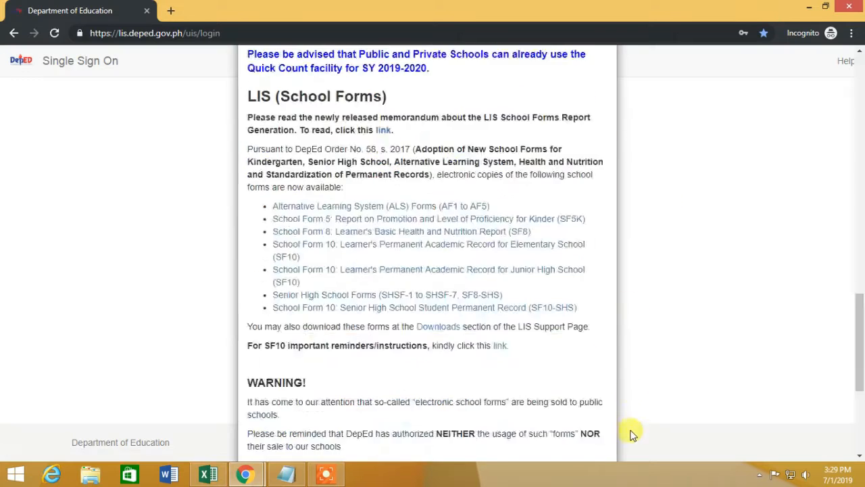
click(591, 422)
click(335, 209)
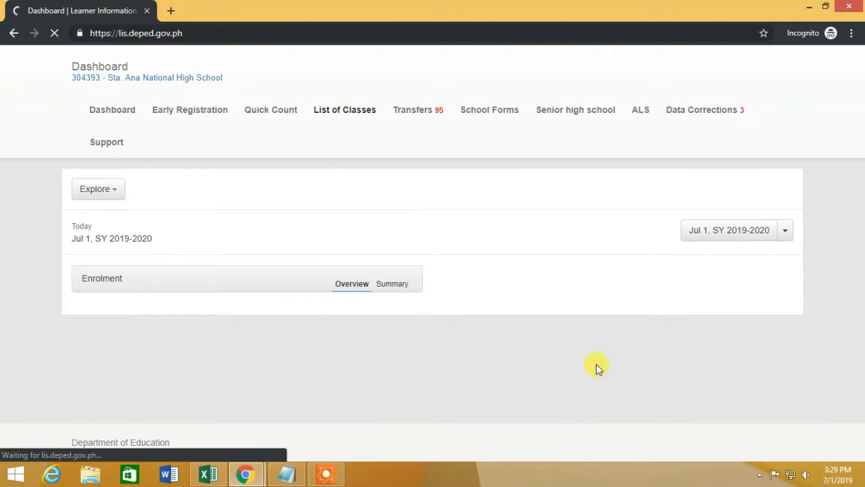
Step: From List of Classes, view enrolment for Grade 7 Dama De Noche, showing 0 learners
scroll(552, 367, down, 12)
scroll(181, 296, up, 5)
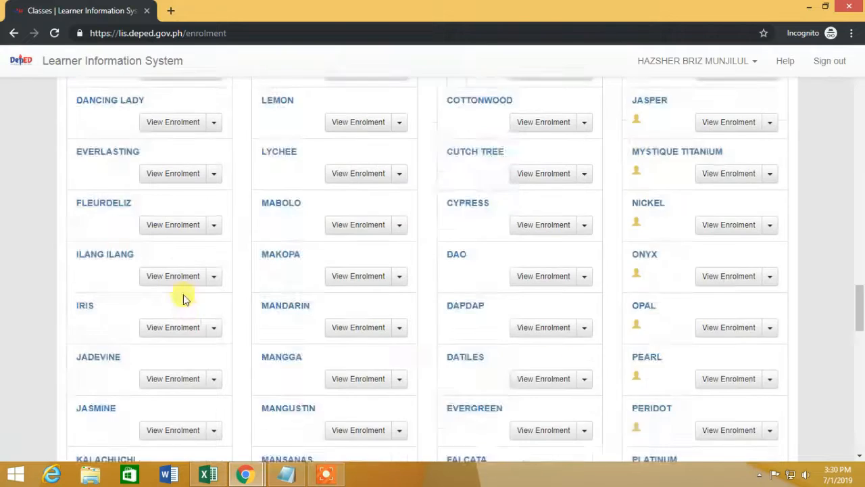
click(177, 324)
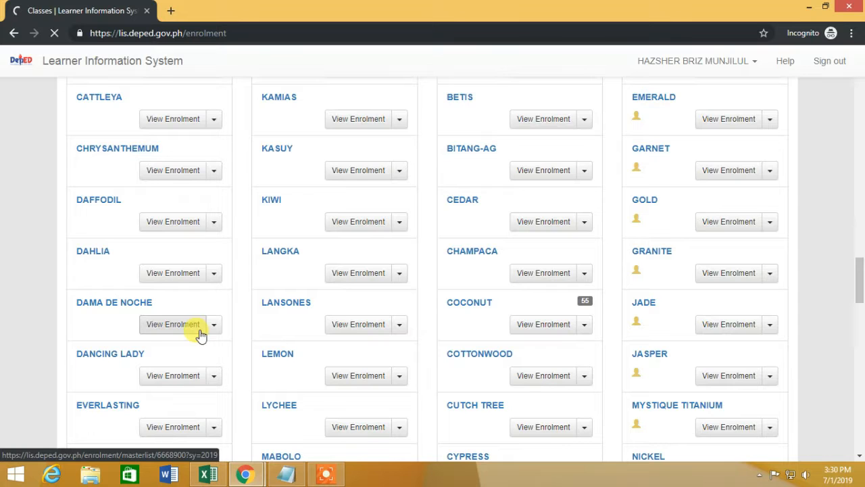
click(173, 325)
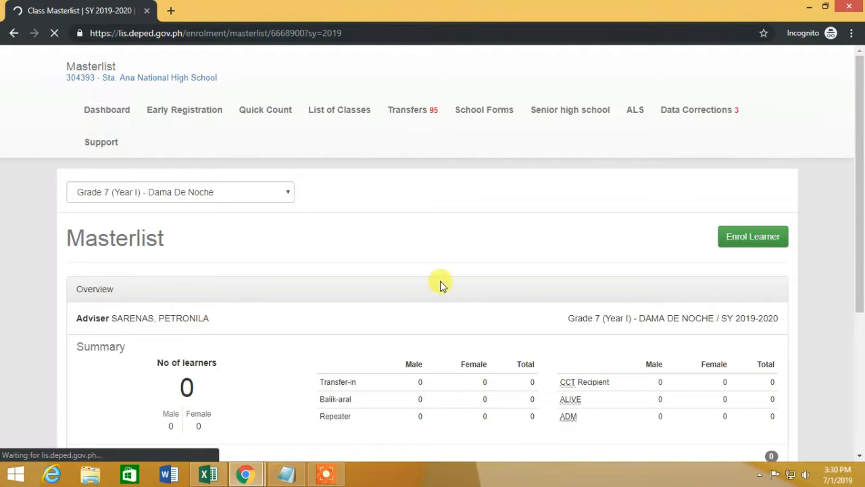
scroll(440, 284, down, 4)
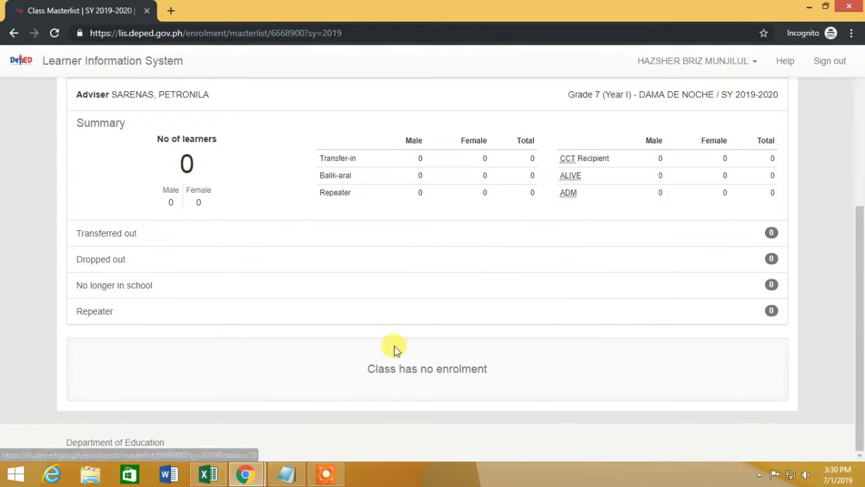
scroll(459, 407, up, 5)
Step: Open the Dama De Noche Enrol Learner page in many new tabs, one per learner
click(750, 274)
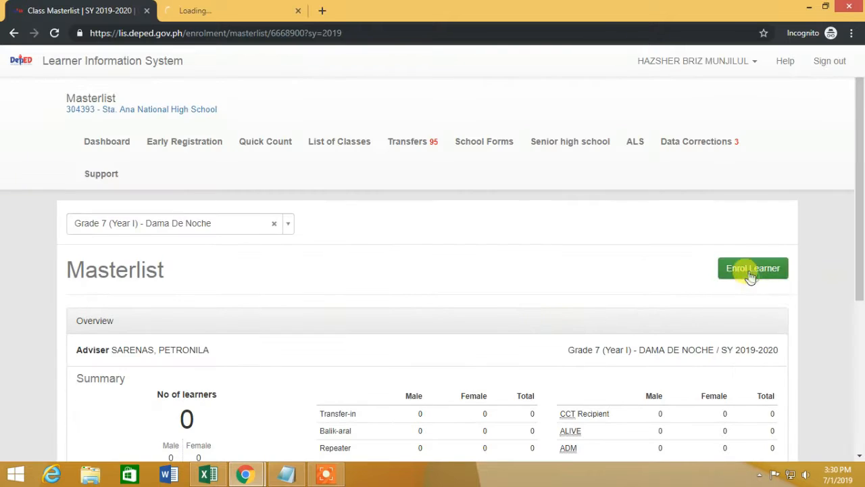
right_click(750, 273)
click(751, 282)
right_click(750, 274)
click(750, 283)
right_click(746, 266)
click(751, 276)
right_click(747, 273)
click(745, 281)
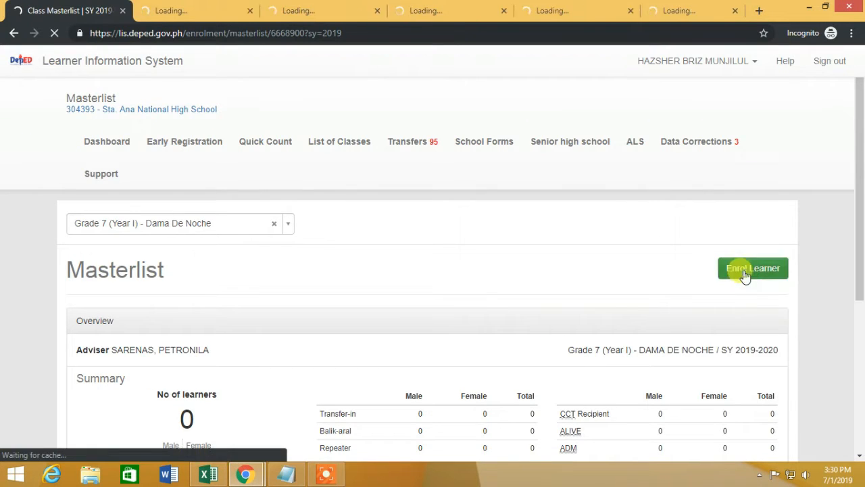
right_click(745, 276)
click(743, 283)
right_click(739, 275)
click(739, 278)
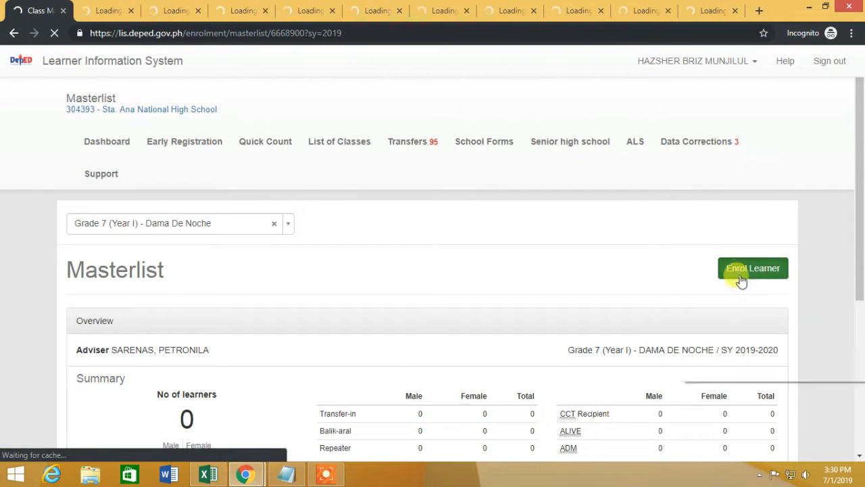
right_click(737, 274)
click(736, 277)
right_click(737, 274)
click(736, 277)
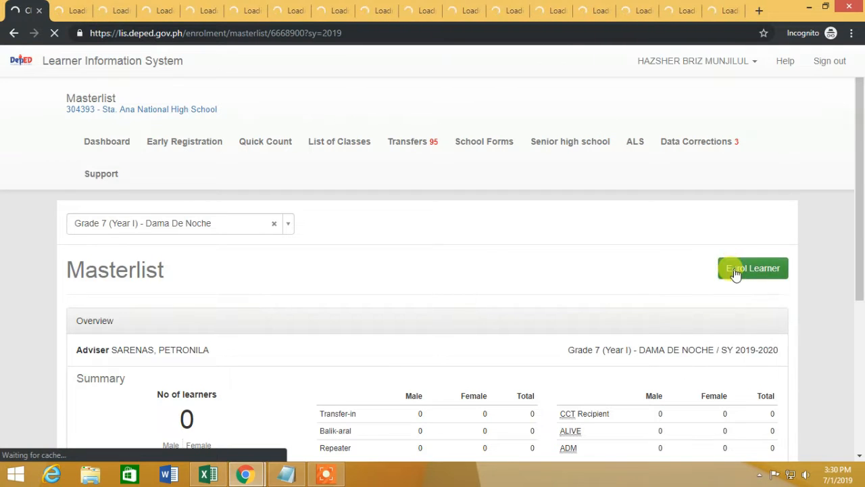
right_click(736, 274)
click(738, 277)
right_click(737, 273)
click(736, 277)
right_click(737, 274)
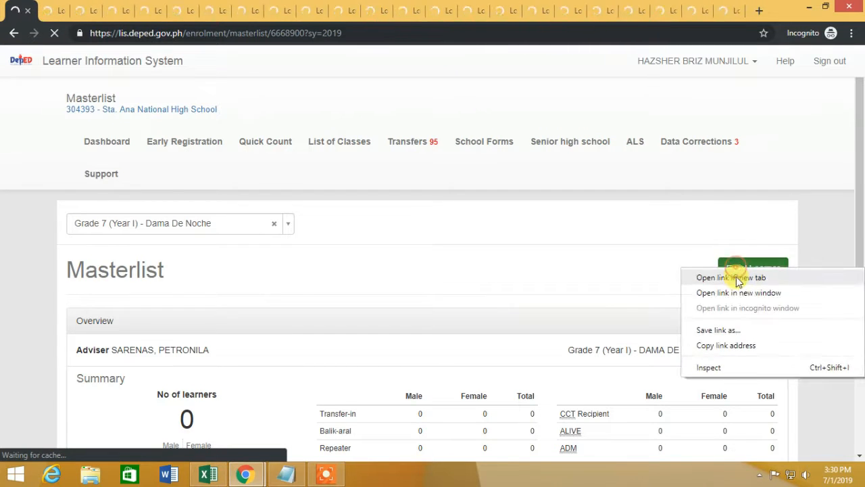
click(737, 277)
right_click(738, 275)
click(739, 277)
right_click(737, 274)
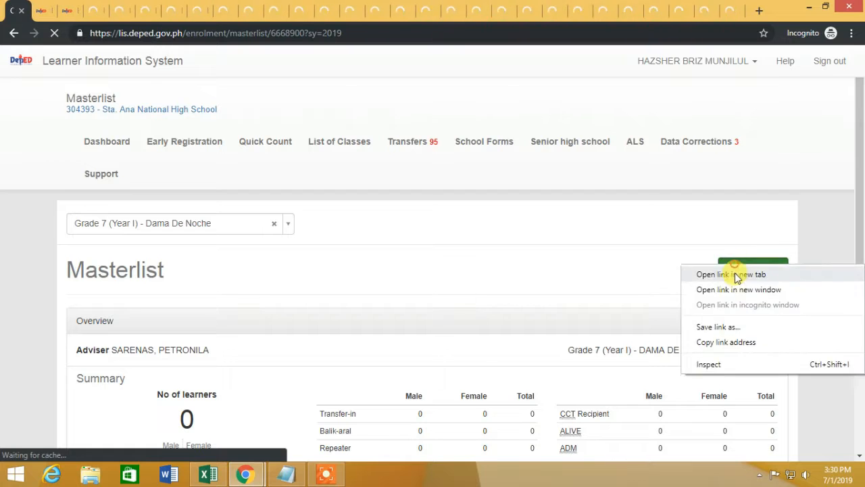
click(737, 277)
right_click(734, 272)
click(735, 276)
right_click(735, 269)
click(737, 277)
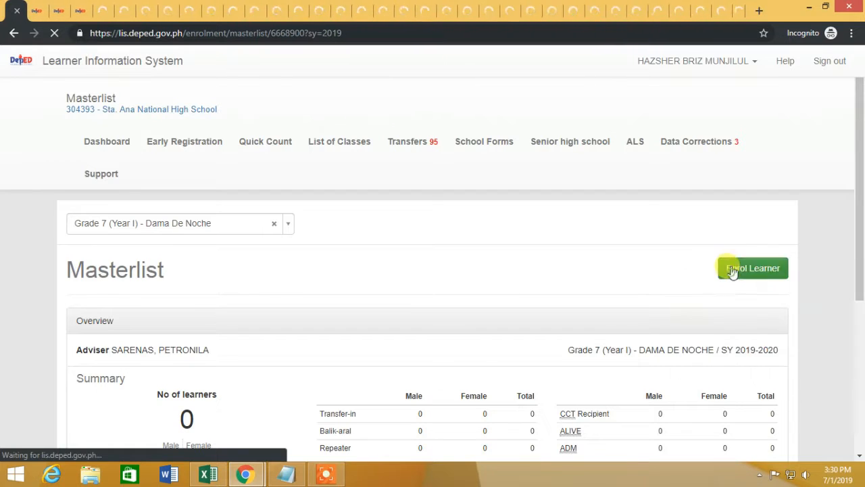
right_click(735, 271)
click(737, 277)
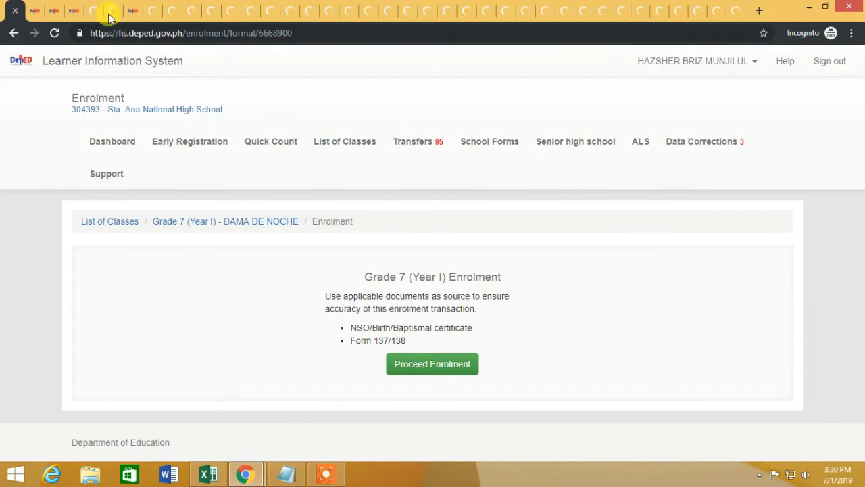
Step: Press Proceed Enrolment on every enrolment tab so each reaches the learner Search Parameters page
click(431, 365)
click(35, 11)
click(431, 368)
click(54, 11)
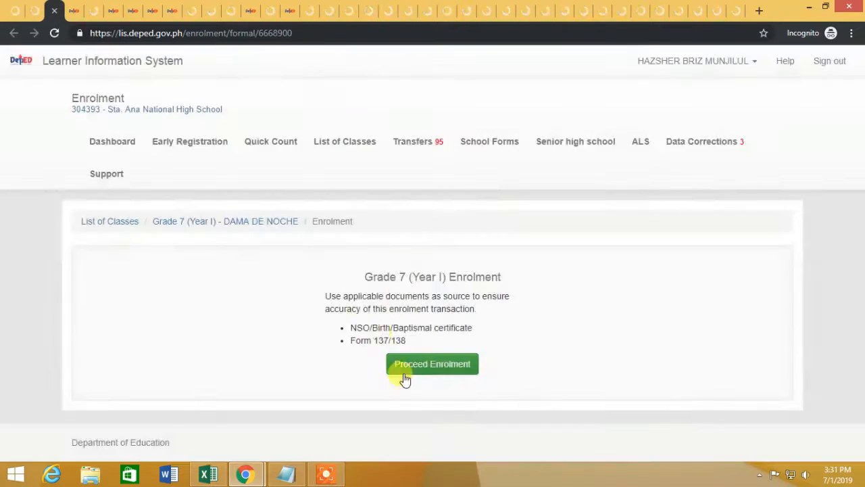
click(408, 369)
click(74, 10)
click(413, 364)
click(94, 11)
click(412, 335)
click(113, 11)
click(413, 365)
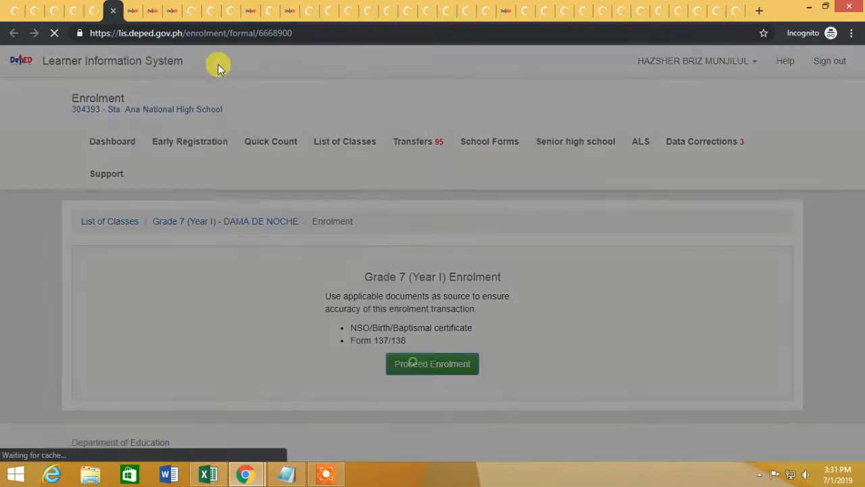
click(132, 10)
click(414, 365)
click(153, 10)
click(426, 364)
click(171, 11)
click(414, 363)
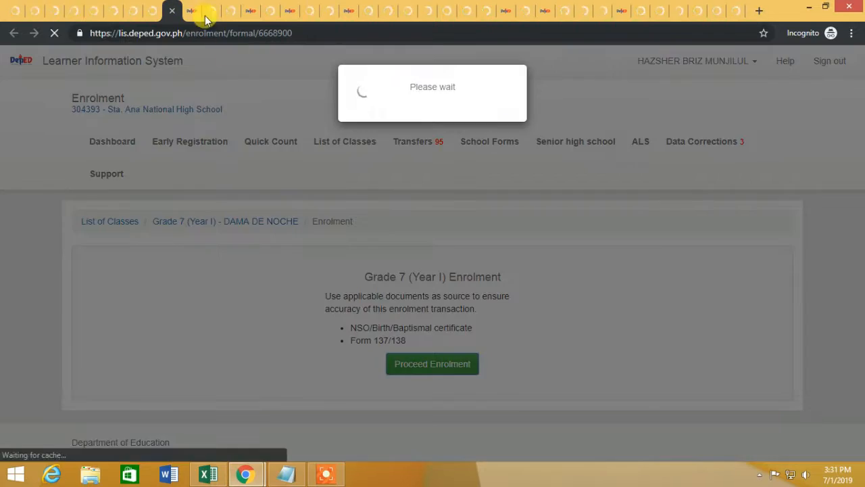
click(192, 12)
click(410, 364)
click(211, 11)
click(231, 11)
click(417, 364)
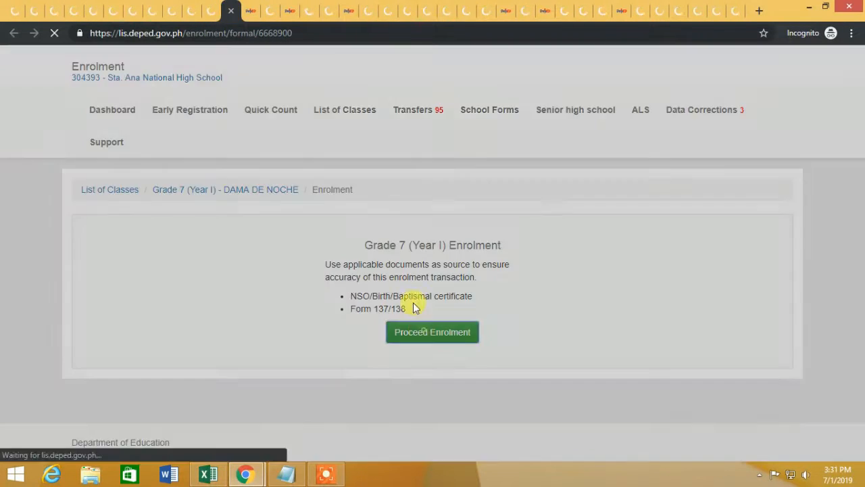
click(251, 11)
click(440, 365)
click(270, 11)
click(290, 11)
click(427, 375)
click(310, 11)
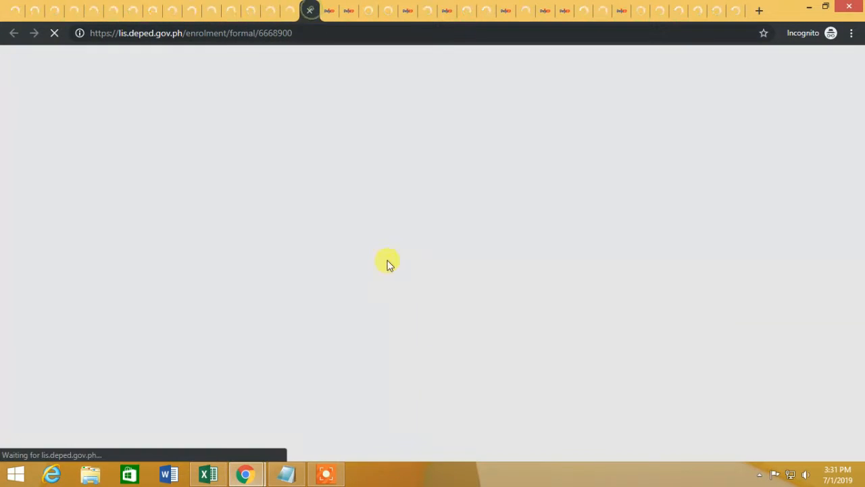
click(329, 11)
click(349, 11)
click(371, 9)
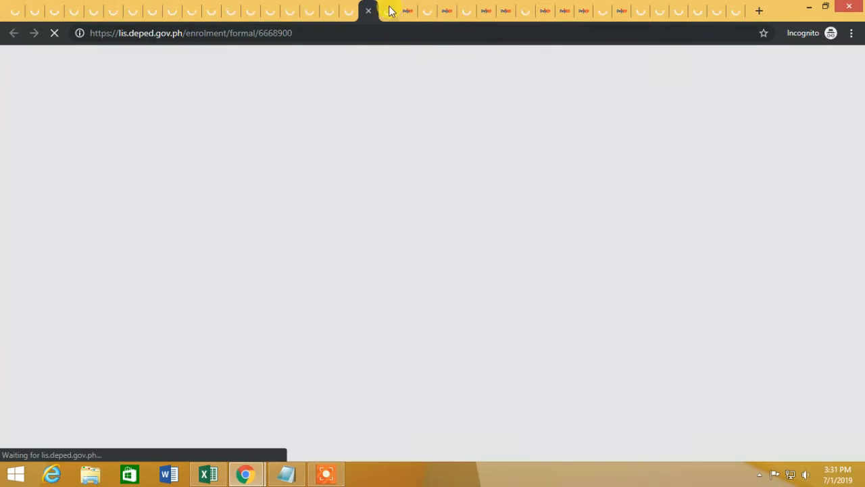
click(408, 11)
click(428, 11)
click(447, 11)
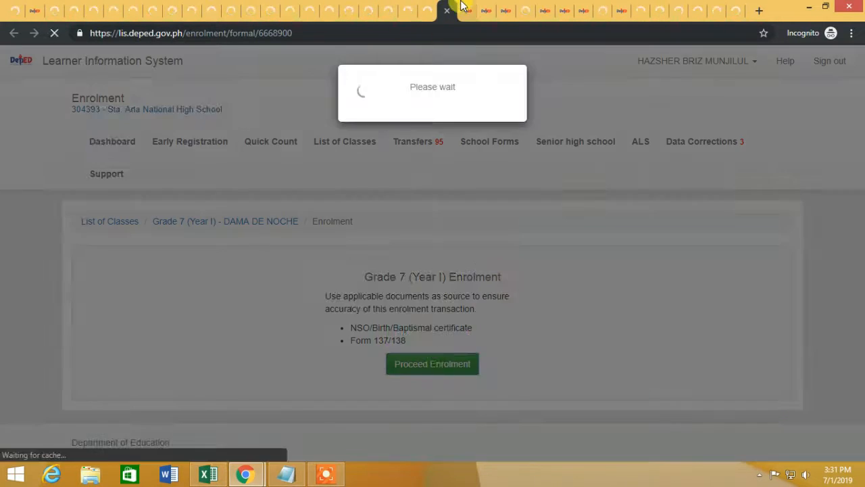
click(467, 11)
click(486, 11)
click(446, 368)
click(505, 11)
click(454, 365)
click(525, 10)
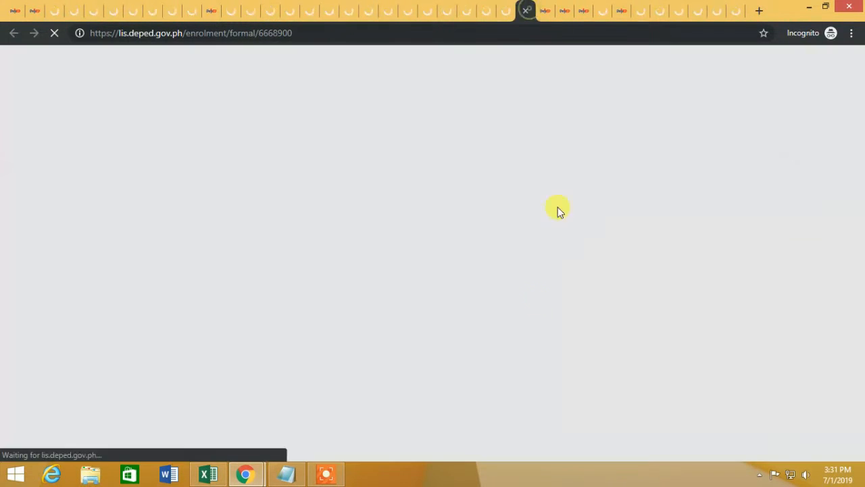
click(545, 11)
click(457, 364)
click(565, 11)
click(456, 365)
click(583, 11)
click(455, 366)
click(603, 10)
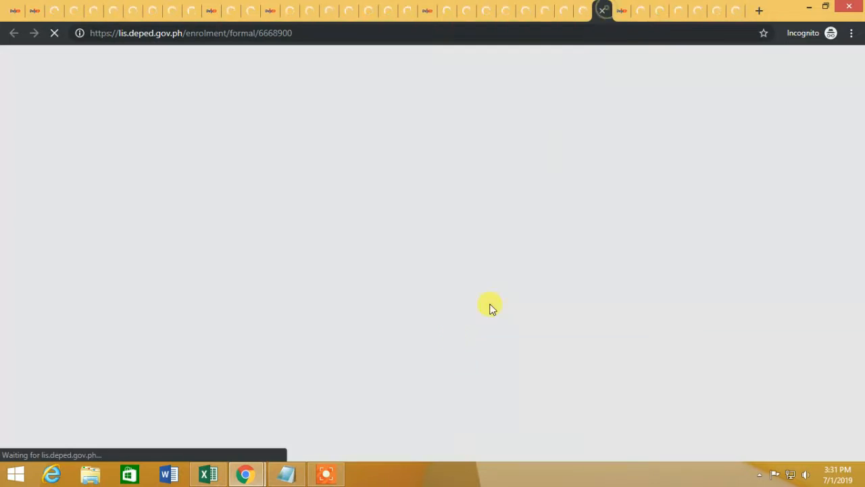
click(622, 11)
click(455, 363)
key(ctrl+Tab)
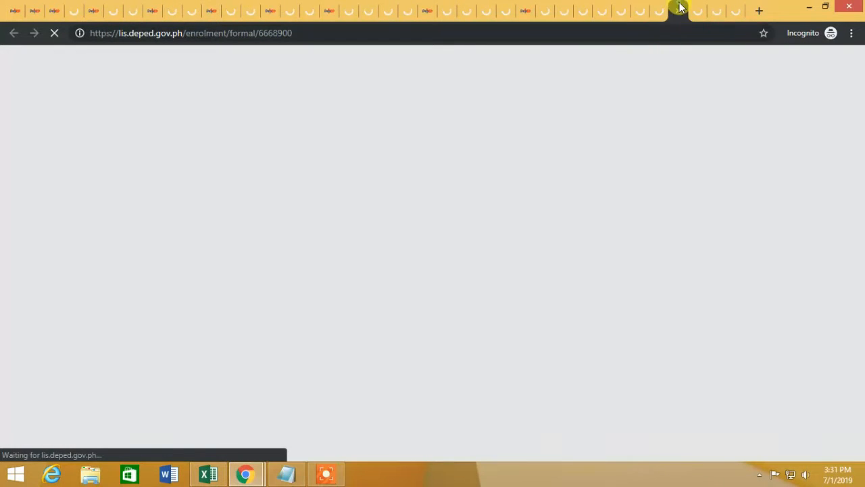
click(18, 11)
click(283, 475)
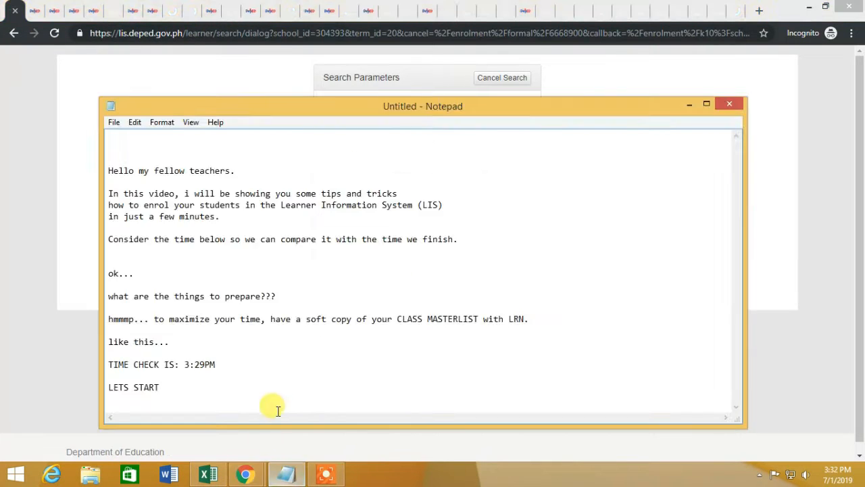
Step: Add a note to copy each LRN from the masterlist into every tab, then minimize Notepad
key(Return)
key(Return)
key(Return)
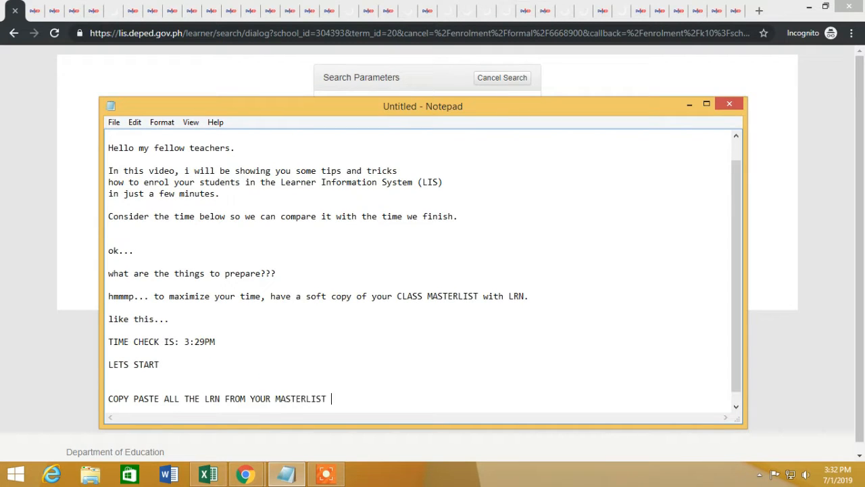
text(H TAB)
key(Return)
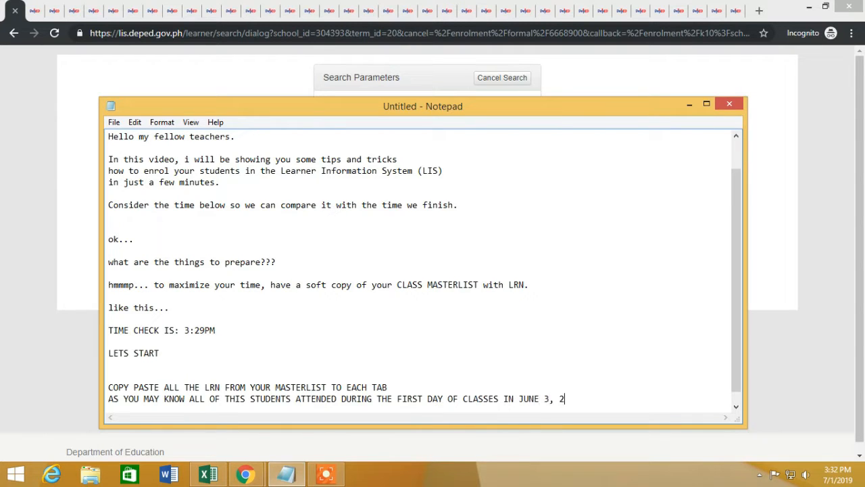
click(689, 104)
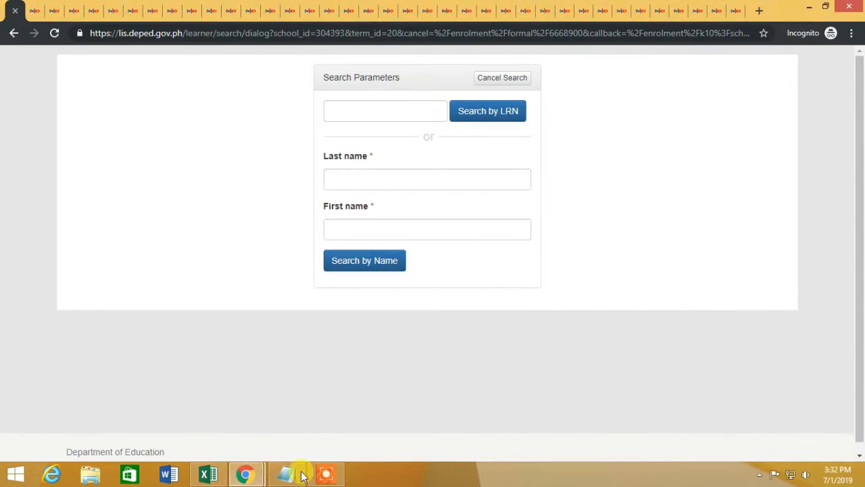
Step: Paste the LRNs from cells B2 and B3 into the Search by LRN field
click(209, 473)
double_click(41, 181)
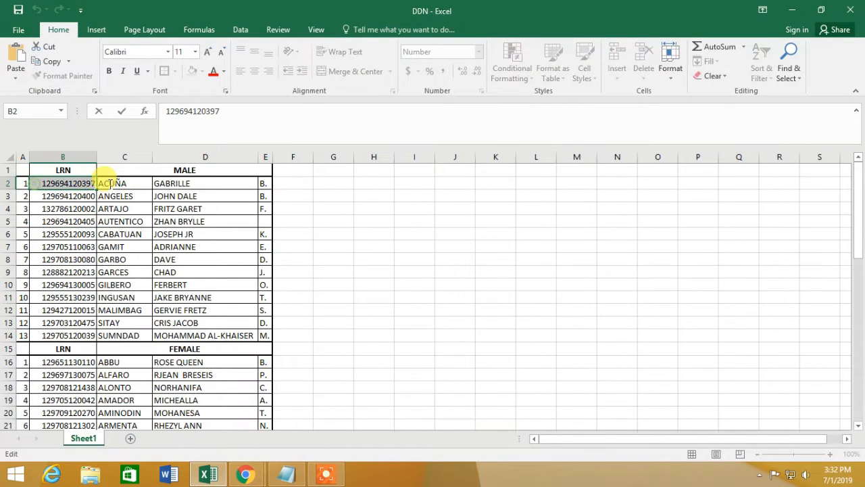
click(233, 473)
key(Return)
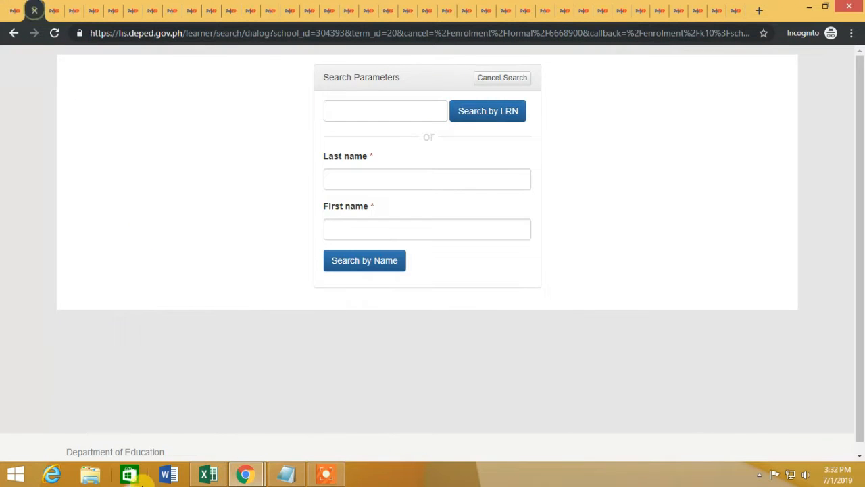
click(208, 473)
double_click(41, 195)
drag(41, 195, 110, 196)
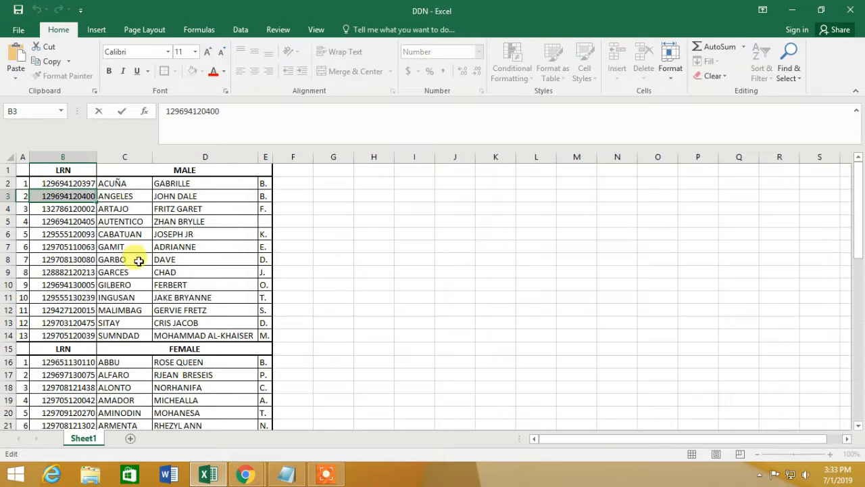
click(213, 472)
Step: Paste the B4 and B5 LRNs into the next search tabs, closing a stray Word window
click(208, 473)
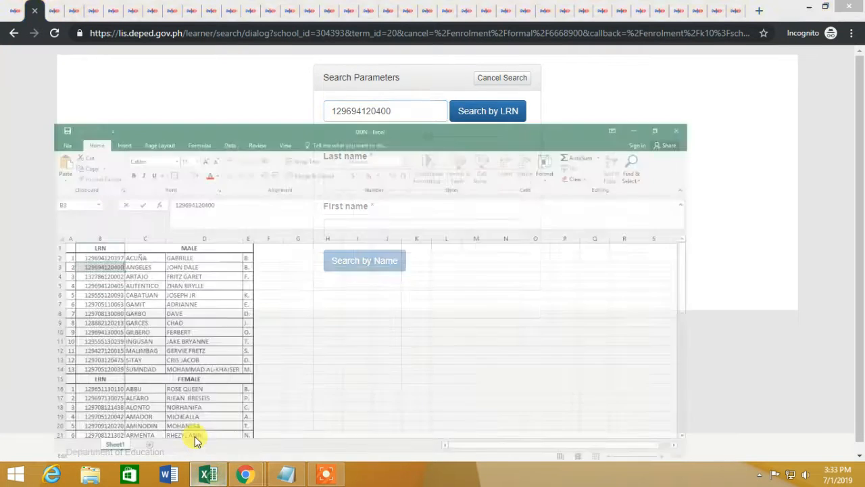
double_click(40, 208)
drag(40, 208, 96, 208)
click(208, 475)
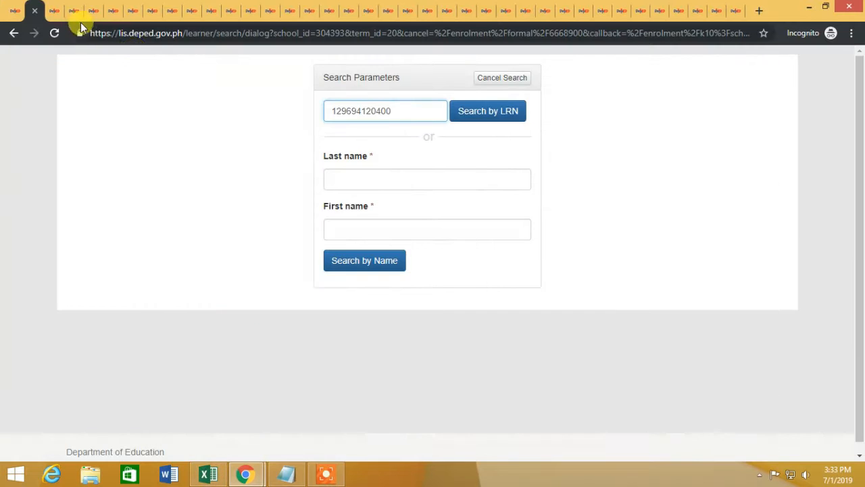
click(55, 12)
click(342, 110)
key(ctrl+v)
click(209, 473)
double_click(43, 222)
drag(42, 222, 120, 219)
drag(208, 475, 181, 475)
click(211, 475)
click(267, 368)
Step: Load the B6 and B7 LRNs into the next learner search tabs
click(246, 474)
click(72, 11)
click(342, 110)
click(169, 474)
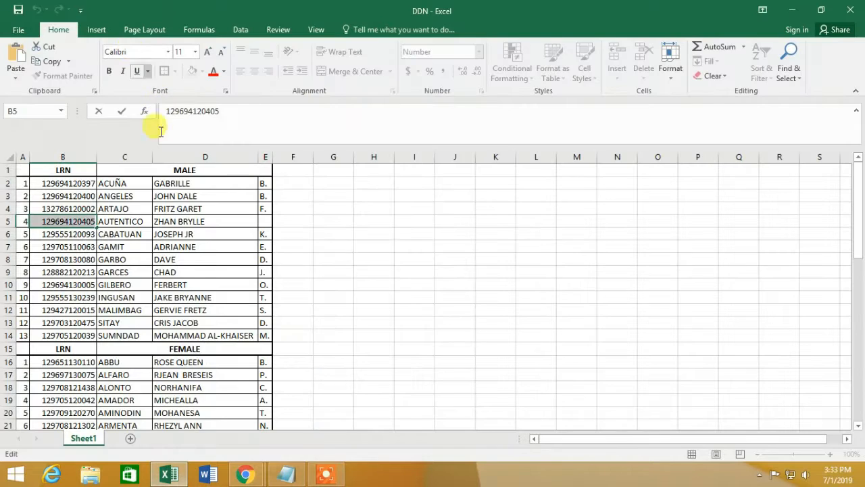
double_click(37, 233)
drag(36, 233, 113, 233)
key(alt+Tab)
click(114, 9)
click(169, 474)
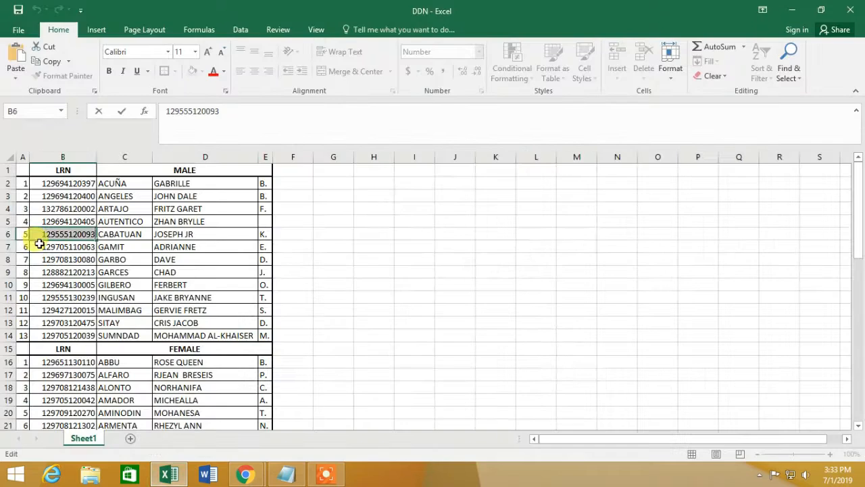
double_click(38, 246)
click(246, 474)
key(ctrl+v)
click(134, 11)
Step: Paste the B8, B9 and B10 LRNs into successive search tabs
click(169, 474)
double_click(36, 260)
drag(37, 260, 114, 260)
click(246, 474)
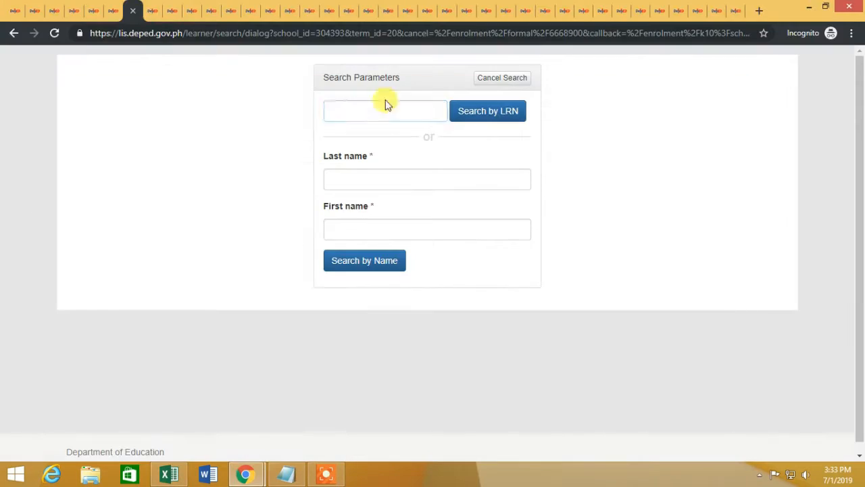
key(ctrl+v)
click(152, 10)
click(169, 474)
double_click(37, 272)
click(246, 474)
key(ctrl+v)
key(alt+Tab)
double_click(55, 286)
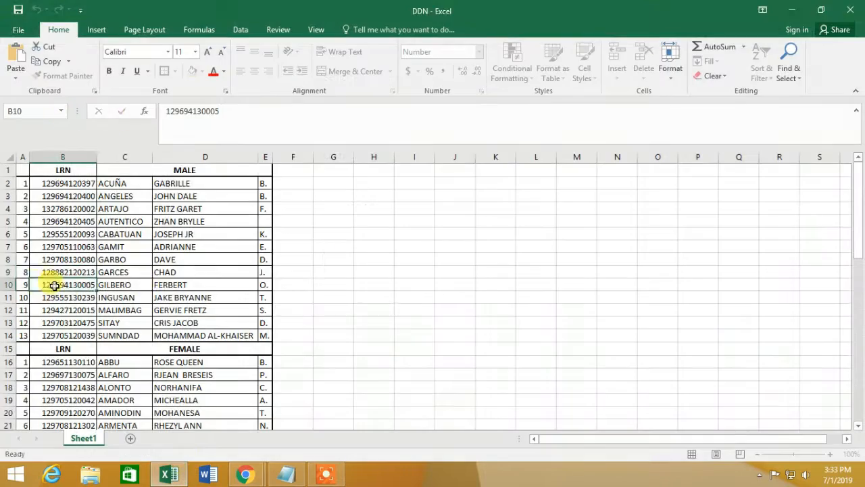
drag(54, 285, 141, 297)
key(alt+Tab)
Step: Paste the B11, B12 and B13 LRNs into the next search tabs
click(169, 474)
double_click(40, 296)
drag(40, 296, 140, 327)
click(246, 474)
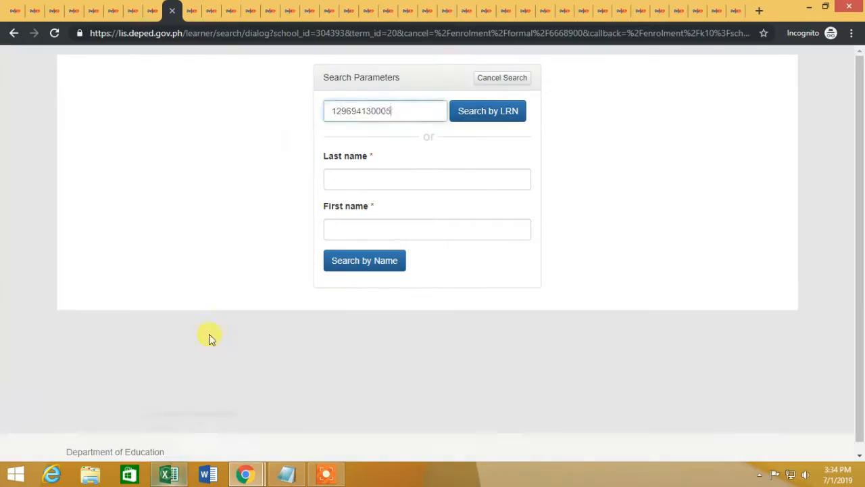
key(ctrl+v)
click(169, 474)
click(43, 309)
click(169, 474)
click(212, 11)
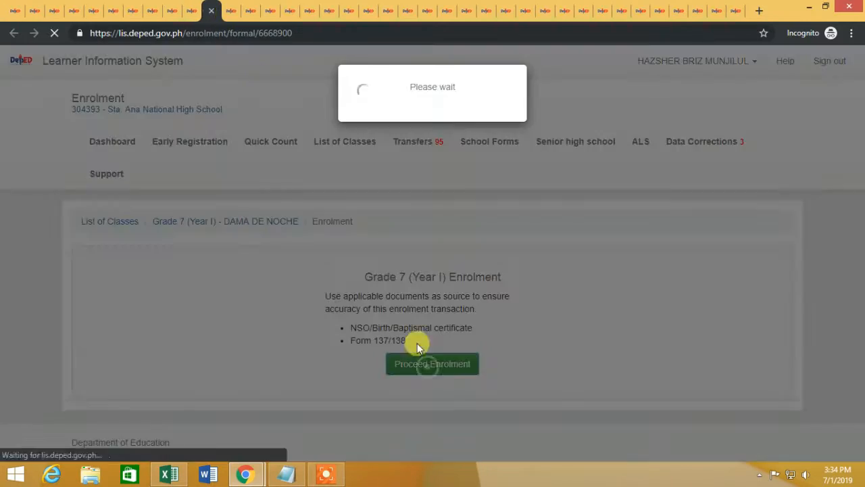
click(232, 11)
click(361, 111)
key(ctrl+v)
click(169, 474)
double_click(54, 322)
drag(54, 322, 138, 322)
click(169, 474)
click(211, 11)
key(ctrl+v)
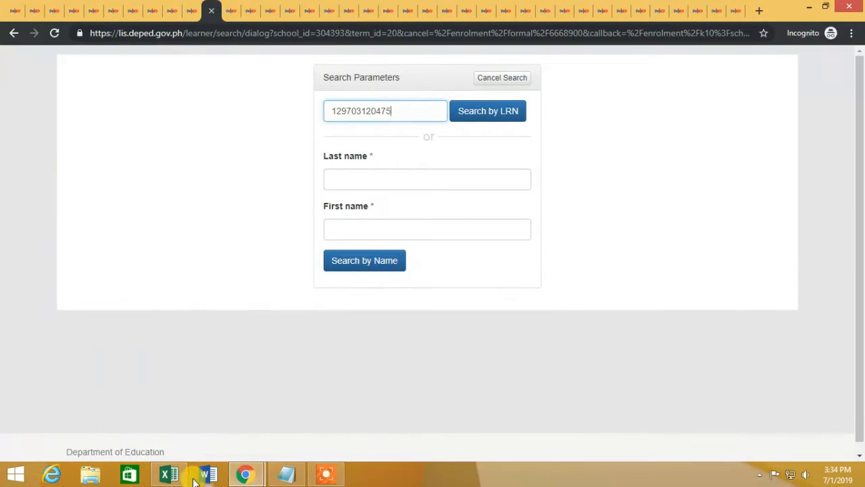
Step: Load the B14, B16 (first female learner) and B17 LRNs into the next tabs
click(169, 474)
drag(41, 336, 146, 338)
key(ctrl+c)
click(169, 474)
click(251, 11)
key(ctrl+v)
click(169, 474)
scroll(136, 338, down, 3)
drag(41, 248, 119, 241)
key(ctrl+c)
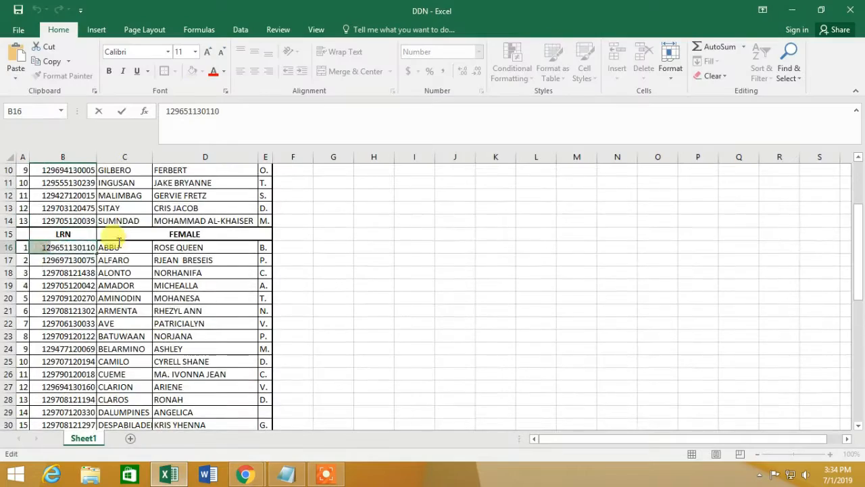
click(169, 474)
click(270, 13)
click(433, 364)
click(290, 11)
key(ctrl+v)
click(169, 473)
double_click(42, 261)
click(169, 474)
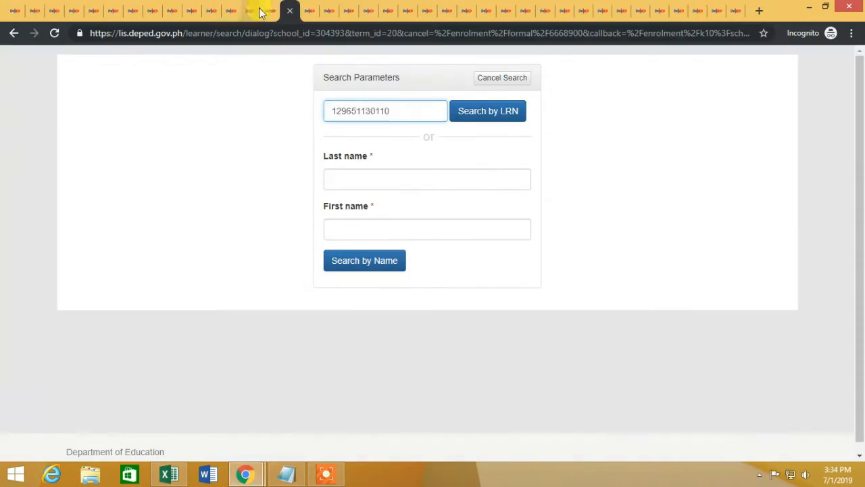
click(270, 11)
key(ctrl+v)
Step: Paste the B18 and B19 LRNs into search tabs, proceeding with enrolment where prompted
click(166, 476)
double_click(35, 274)
drag(36, 273, 125, 273)
click(169, 474)
click(309, 10)
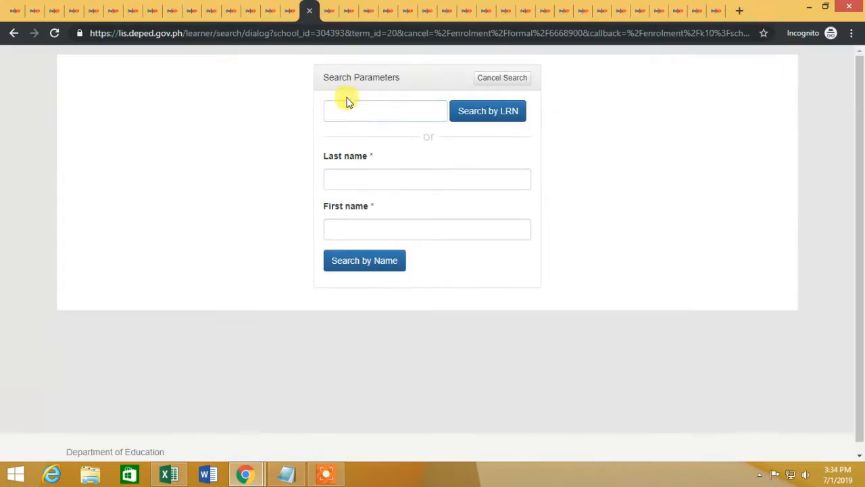
click(350, 110)
key(ctrl+v)
click(169, 474)
click(169, 474)
click(336, 10)
click(380, 110)
key(ctrl+v)
click(180, 473)
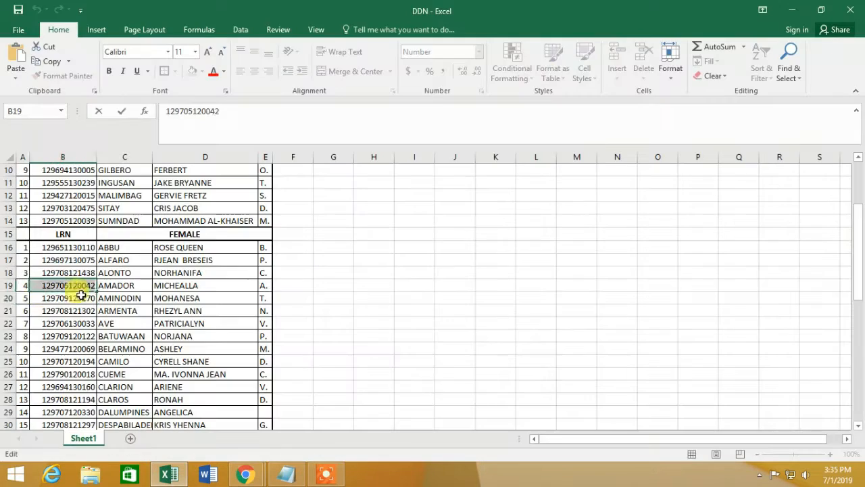
click(245, 474)
click(433, 363)
click(357, 9)
click(380, 110)
key(ctrl+v)
Step: Load the B22 and B23 LRNs into the next enrolment tabs
click(381, 12)
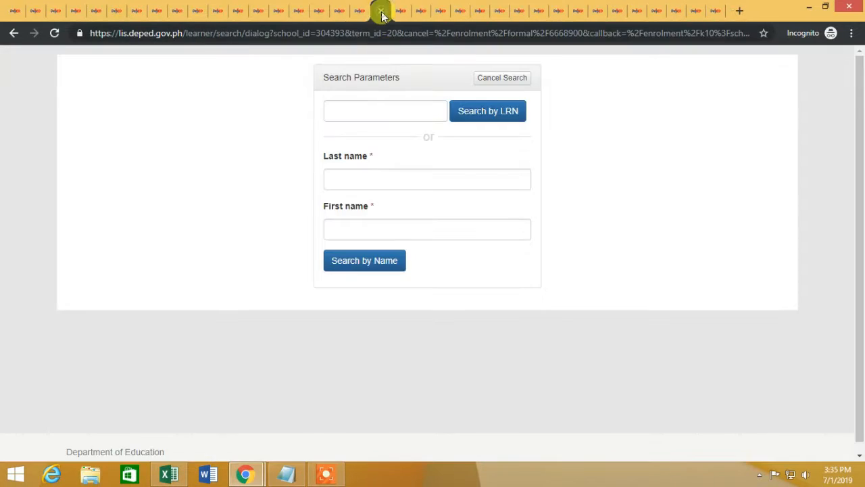
click(177, 472)
click(174, 477)
click(410, 11)
click(432, 363)
click(169, 474)
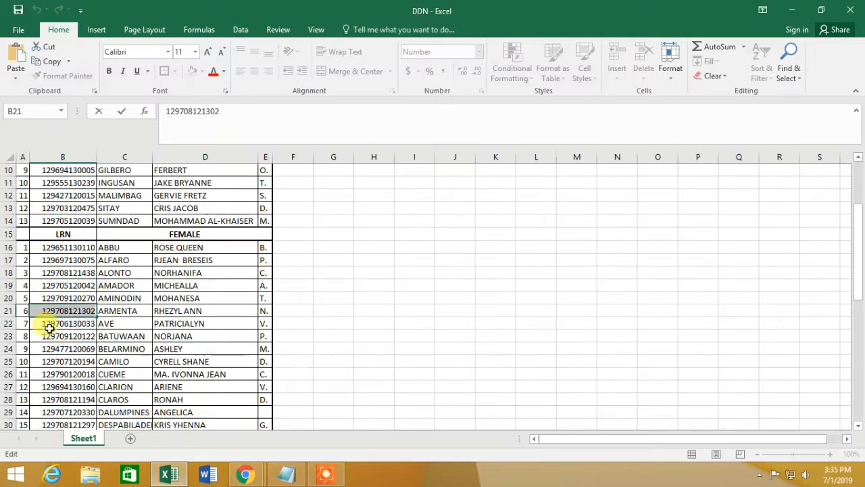
double_click(51, 325)
click(169, 474)
key(ctrl+v)
click(431, 11)
click(169, 474)
double_click(65, 336)
click(245, 474)
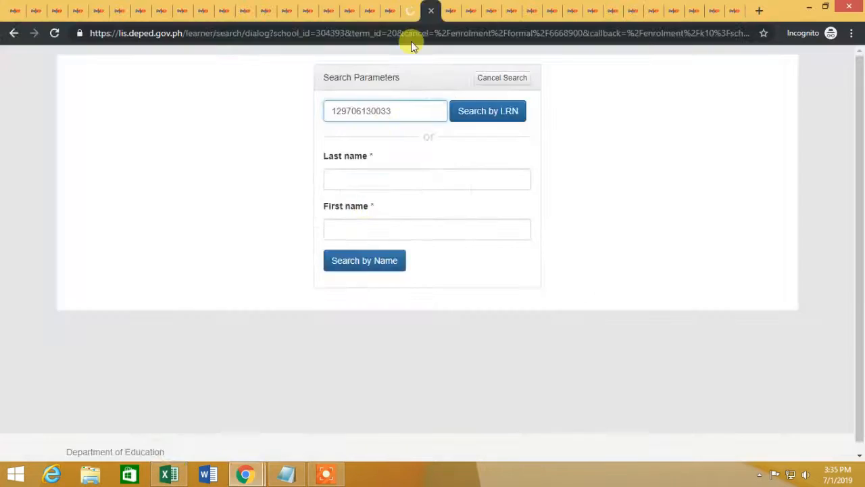
click(451, 11)
click(433, 363)
click(381, 110)
key(ctrl+v)
Step: Paste the B24 through B27 LRNs into the following search tabs
click(169, 472)
click(252, 474)
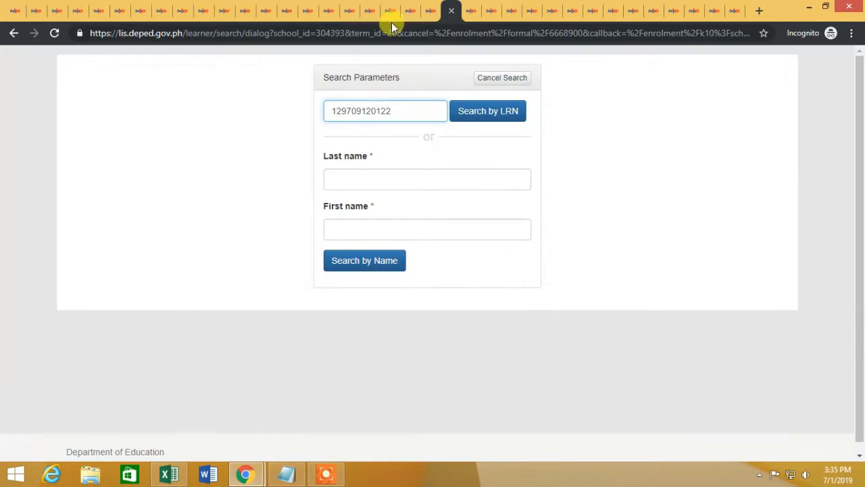
click(404, 10)
click(380, 110)
key(ctrl+v)
click(177, 473)
scroll(170, 334, down, 4)
double_click(40, 208)
click(245, 474)
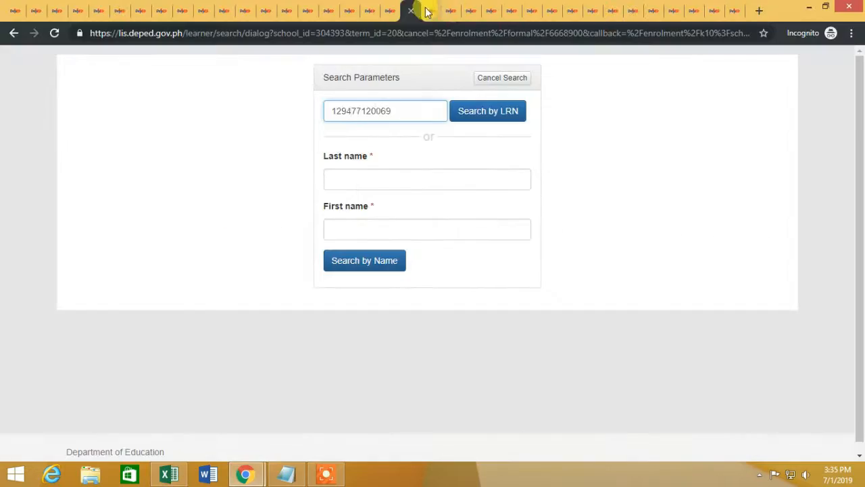
click(169, 474)
double_click(34, 220)
key(ctrl+c)
click(245, 474)
click(491, 11)
click(383, 110)
key(ctrl+v)
click(169, 474)
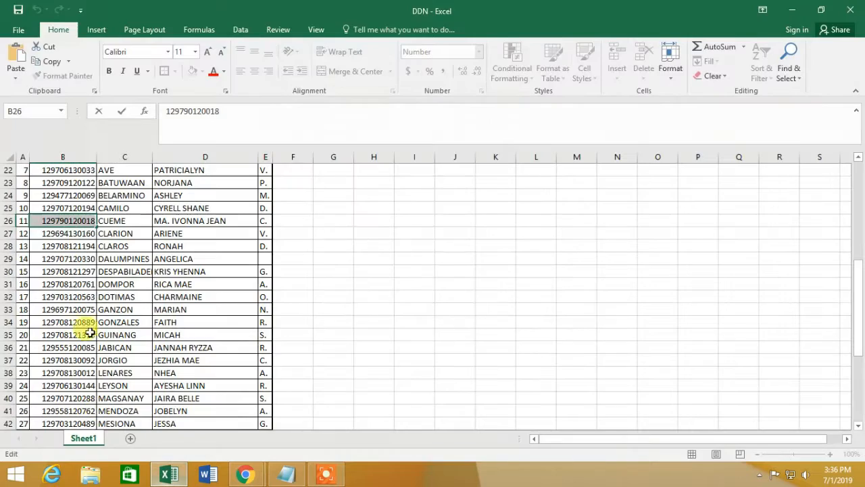
click(245, 473)
click(512, 11)
click(532, 11)
click(382, 110)
key(ctrl+v)
Step: Load the B28, B29 and B30 LRNs into the next search tabs
click(169, 474)
double_click(53, 246)
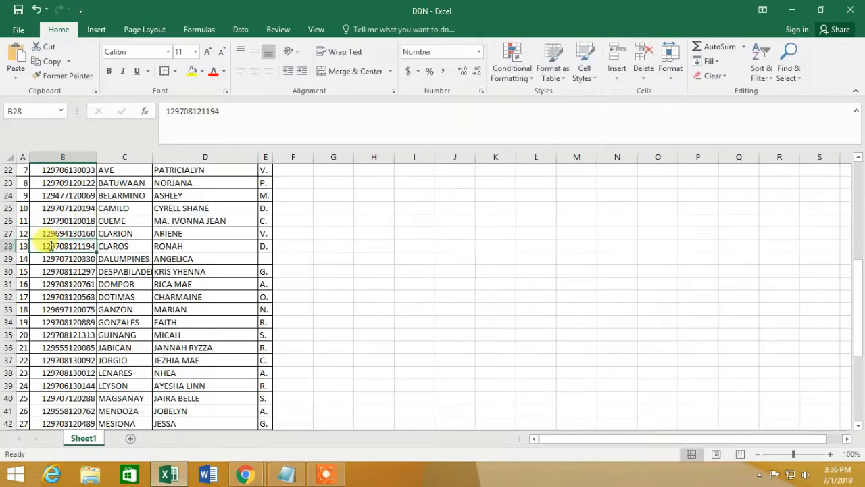
click(245, 474)
click(553, 11)
click(382, 111)
key(ctrl+v)
click(169, 473)
double_click(62, 258)
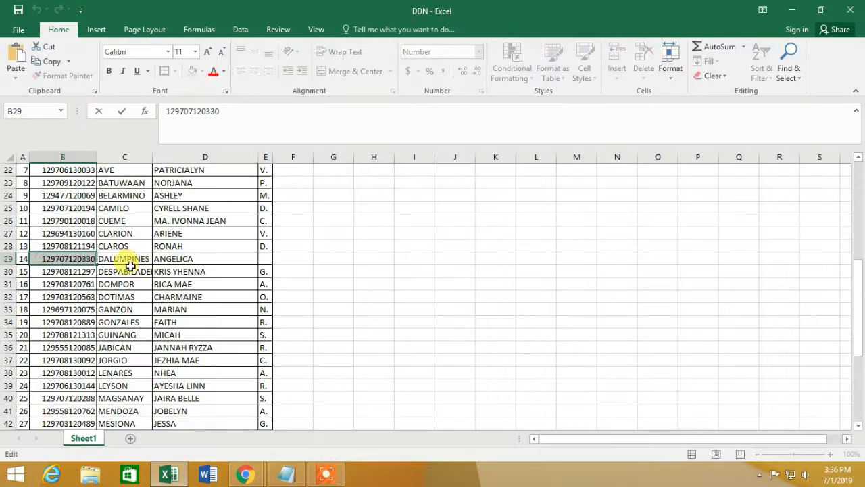
key(ctrl+c)
click(245, 474)
click(572, 10)
click(369, 111)
key(ctrl+v)
click(169, 471)
double_click(54, 271)
click(246, 473)
click(511, 11)
click(349, 114)
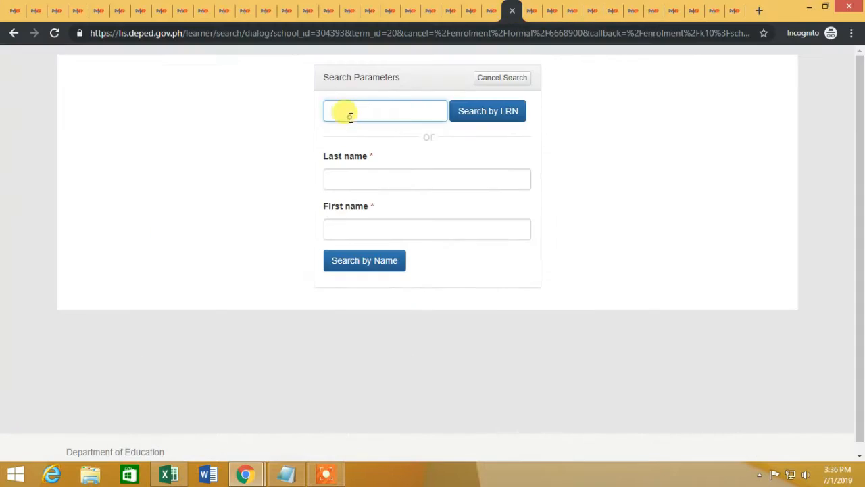
Step: Paste B31's LRN into the next search form and copy B32's LRN
double_click(41, 285)
key(ctrl+c)
click(246, 473)
click(593, 11)
click(610, 10)
click(394, 109)
key(ctrl+v)
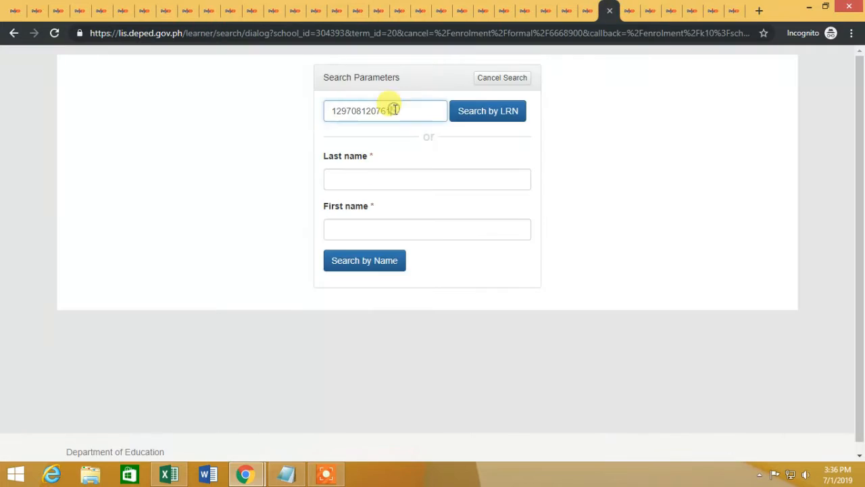
click(176, 474)
double_click(66, 297)
key(ctrl+c)
click(245, 474)
Step: Skip past the error and loading tabs and paste B32's LRN into an empty search tab
click(636, 12)
click(664, 11)
click(456, 364)
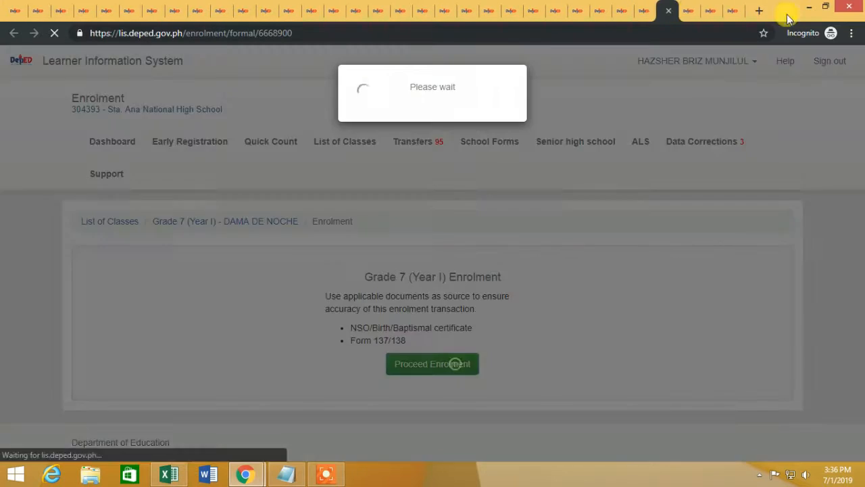
click(686, 11)
click(463, 367)
click(710, 12)
click(733, 12)
click(634, 12)
click(664, 12)
click(687, 12)
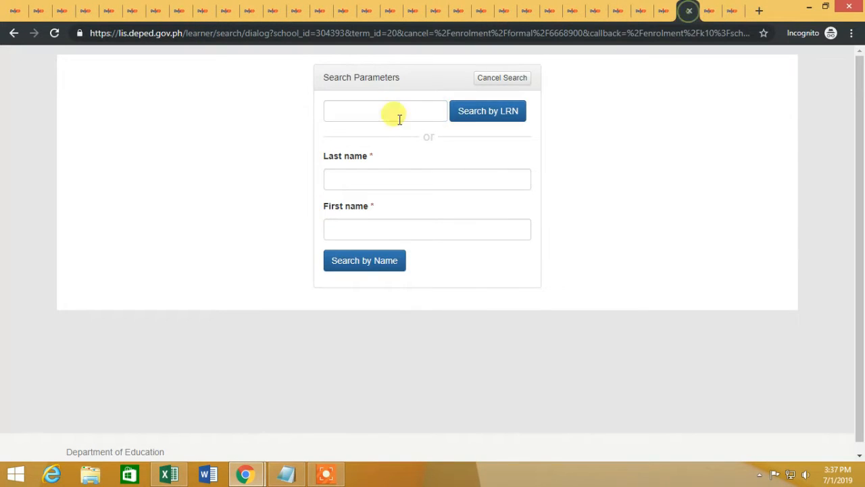
click(398, 114)
key(ctrl+v)
Step: Paste the last learner's LRN from B56 and one more LRN into the final search tabs
click(180, 477)
double_click(90, 302)
scroll(91, 304, up, 3)
double_click(59, 411)
key(ctrl+c)
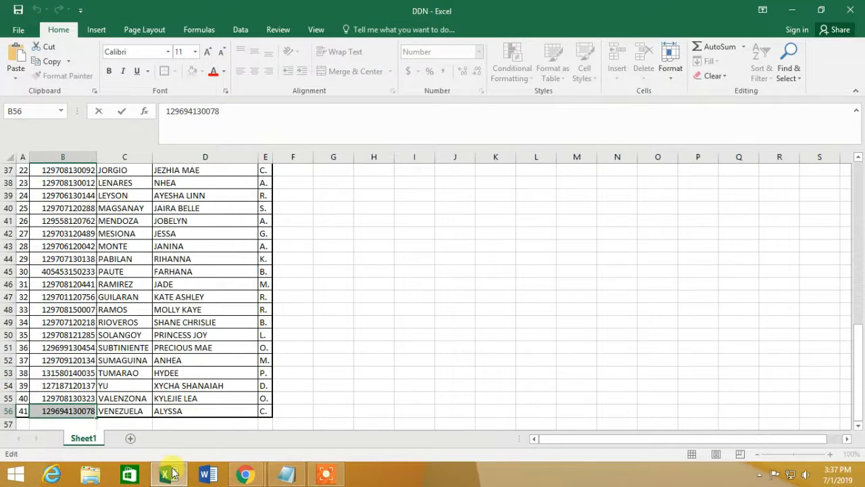
click(246, 474)
click(315, 406)
click(710, 12)
key(ctrl+v)
click(169, 473)
double_click(36, 398)
key(ctrl+c)
click(246, 474)
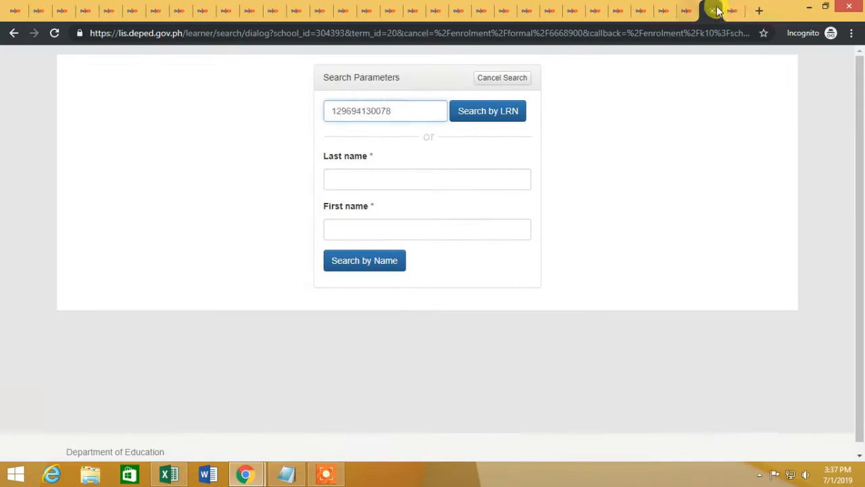
click(732, 12)
key(ctrl+v)
Step: Add a new line reading 'IT' below the June 3 entry in the tutorial notes
click(287, 474)
click(597, 395)
key(Return)
key(Return)
text(IT)
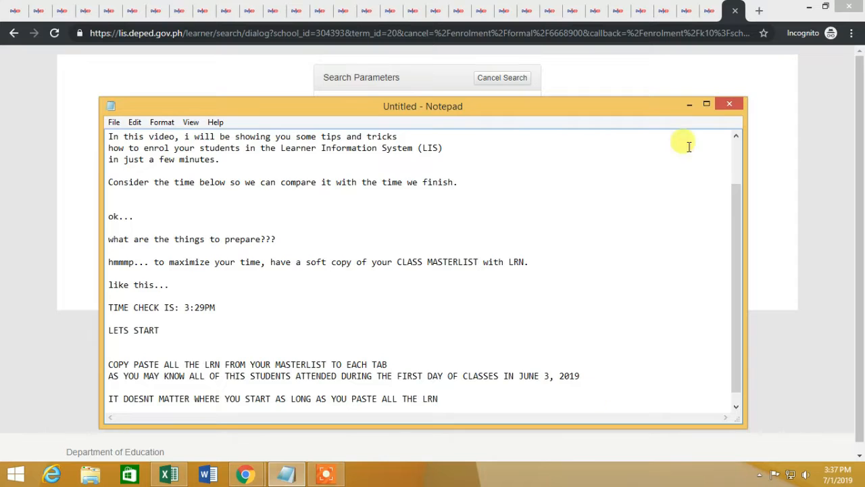
click(689, 104)
click(15, 11)
Step: Search the LRN, preview the learner, and enrol them with first attendance on day 3
click(460, 110)
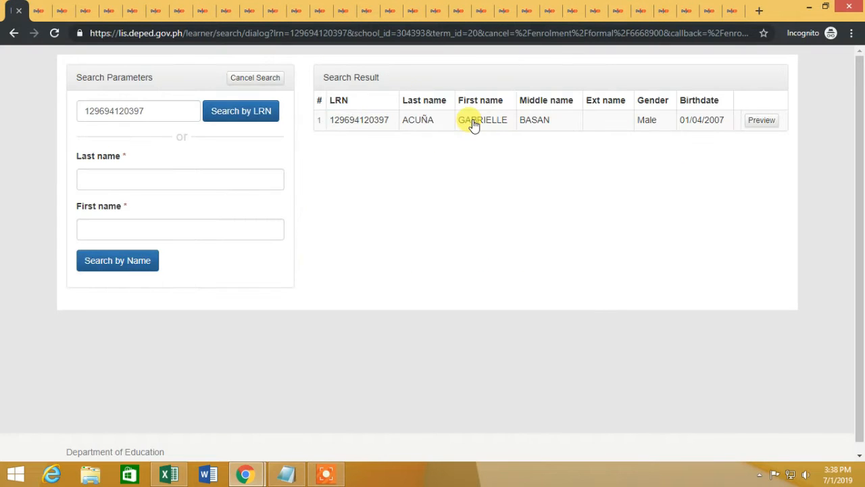
click(473, 125)
click(672, 295)
click(528, 306)
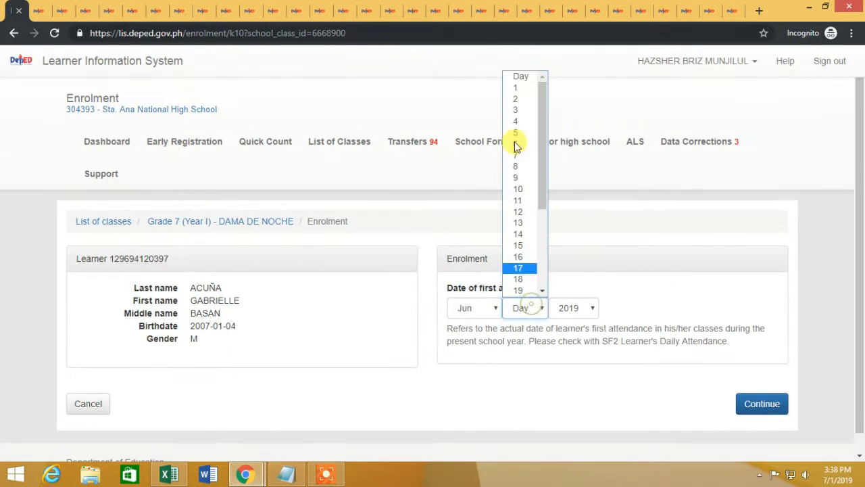
click(517, 146)
click(761, 404)
scroll(561, 321, down, 10)
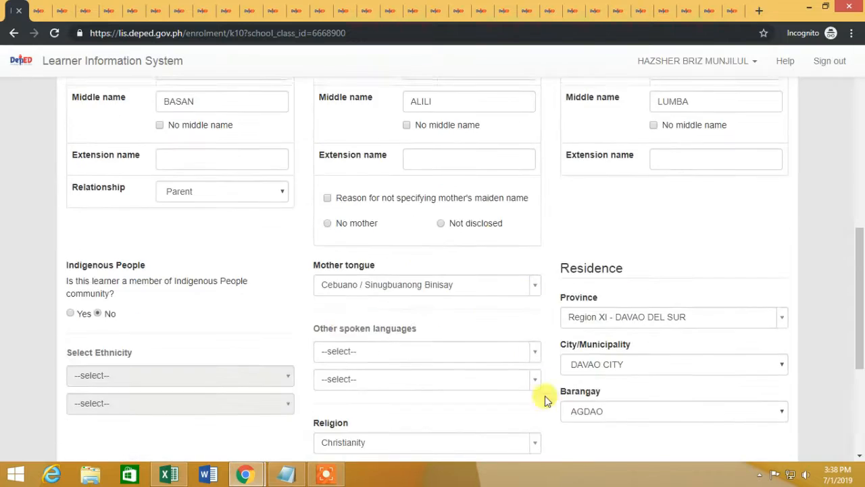
scroll(546, 365, down, 4)
click(768, 385)
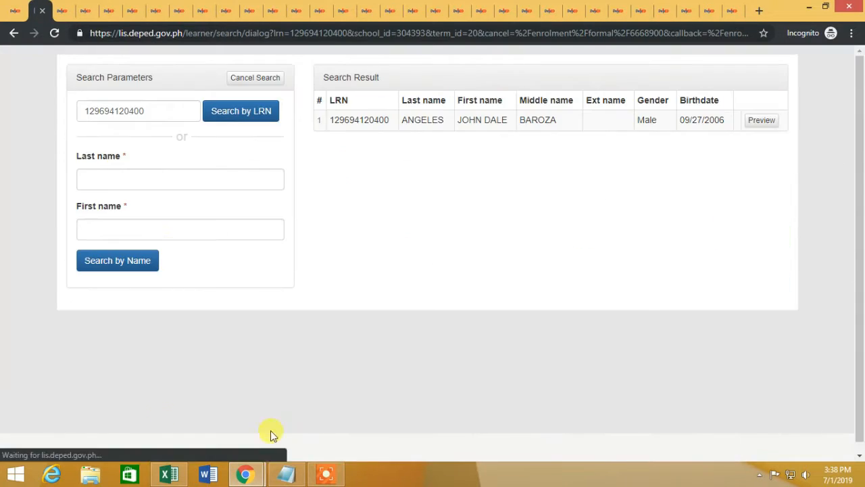
Step: Highlight the enrolled learner's row 2 yellow in the Excel LRN list
click(170, 474)
click(8, 182)
click(191, 73)
click(333, 233)
click(175, 475)
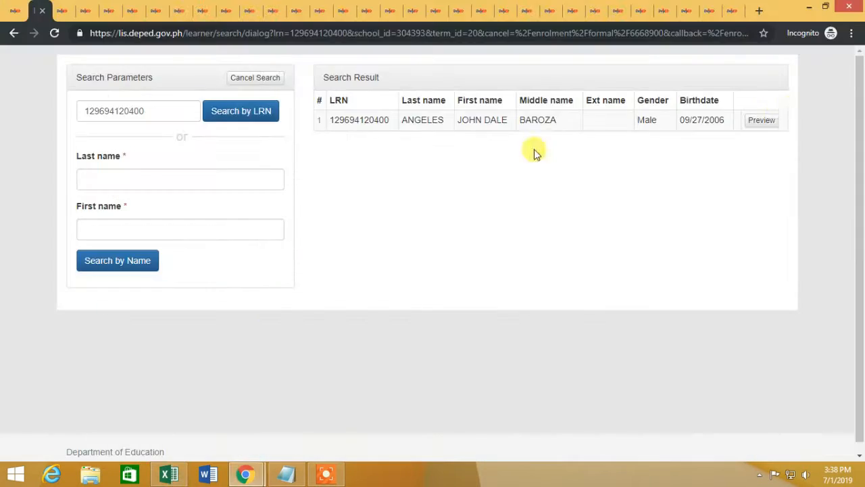
Step: Preview the second learner and set their first-attendance date to June 3, 2019
click(761, 120)
click(671, 300)
click(476, 308)
click(475, 225)
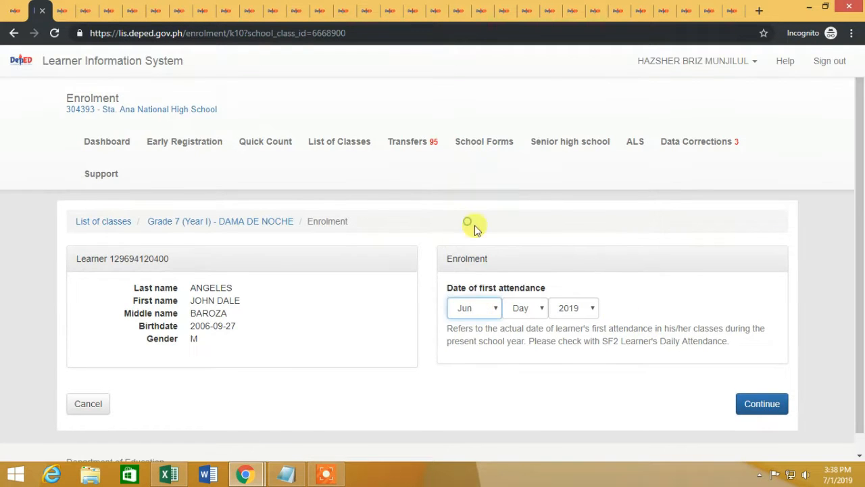
click(526, 308)
click(520, 111)
click(760, 403)
Step: Review the second learner's full enrolment form down to the bottom
scroll(790, 342, down, 15)
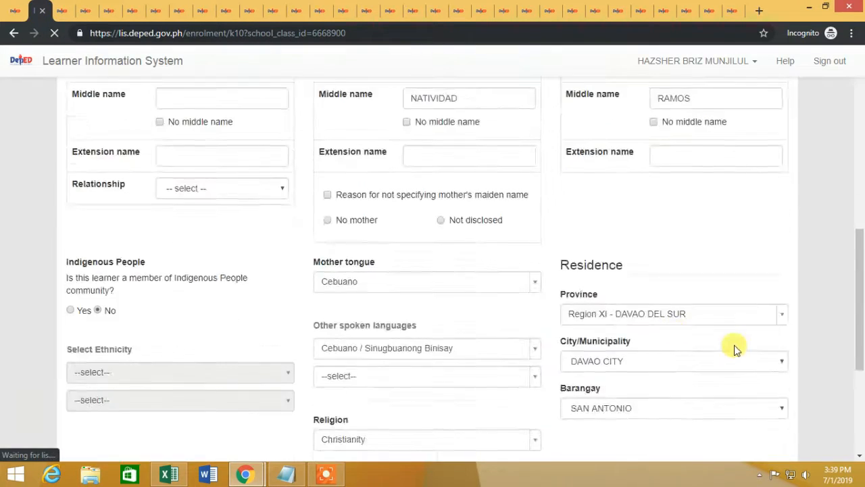
scroll(734, 345, down, 4)
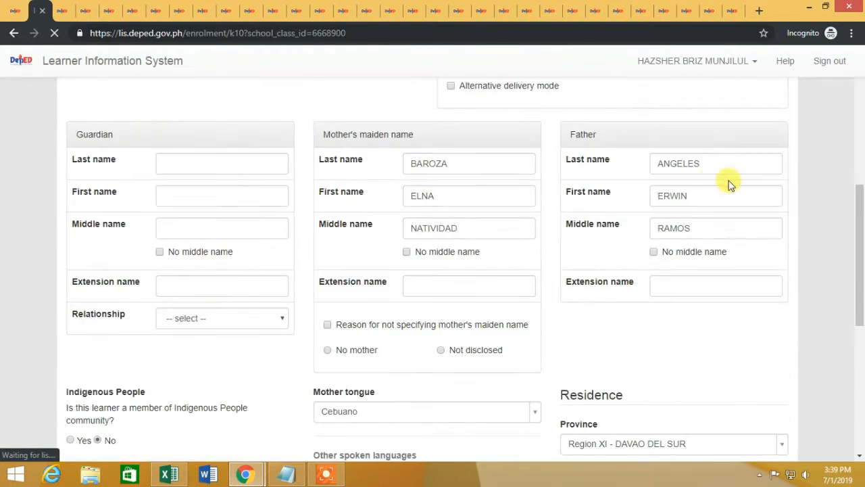
scroll(728, 180, down, 3)
scroll(560, 206, up, 3)
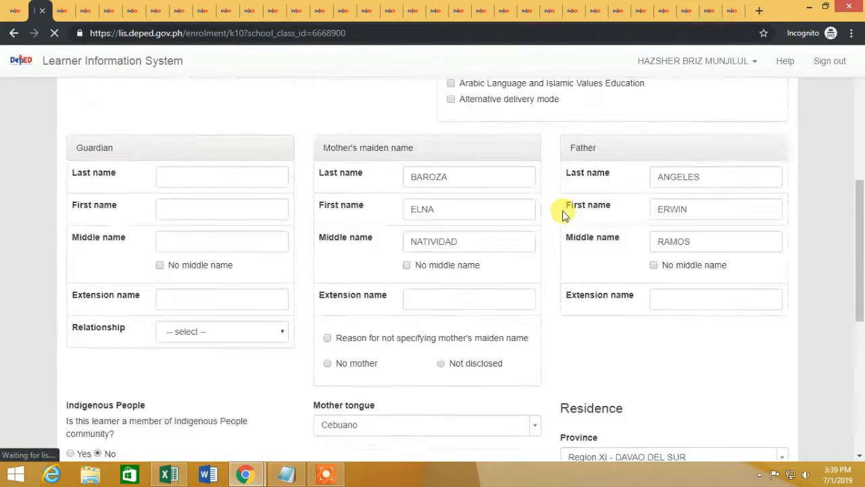
scroll(565, 226, down, 6)
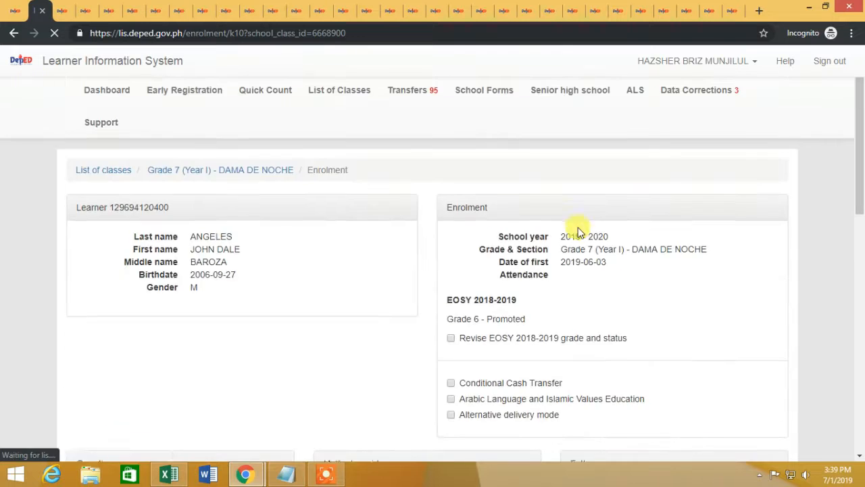
scroll(642, 368, down, 3)
scroll(643, 368, down, 3)
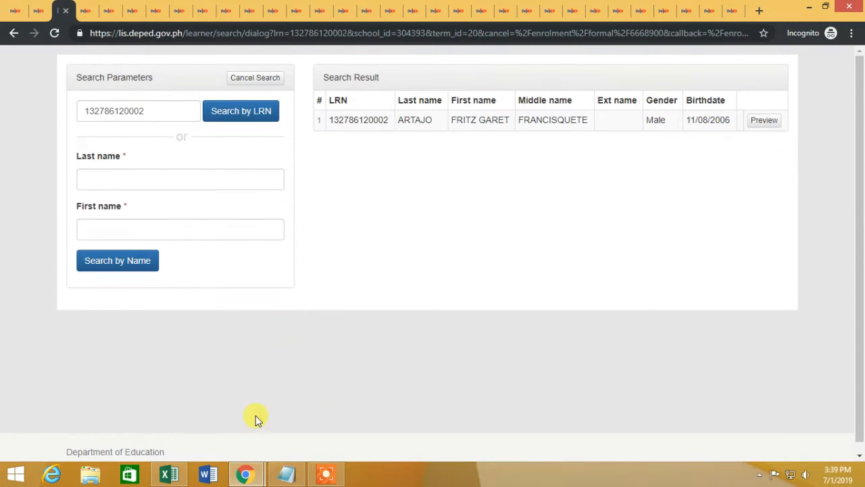
Step: Start the next learner's enrolment and set their first-attendance day to 3
click(177, 475)
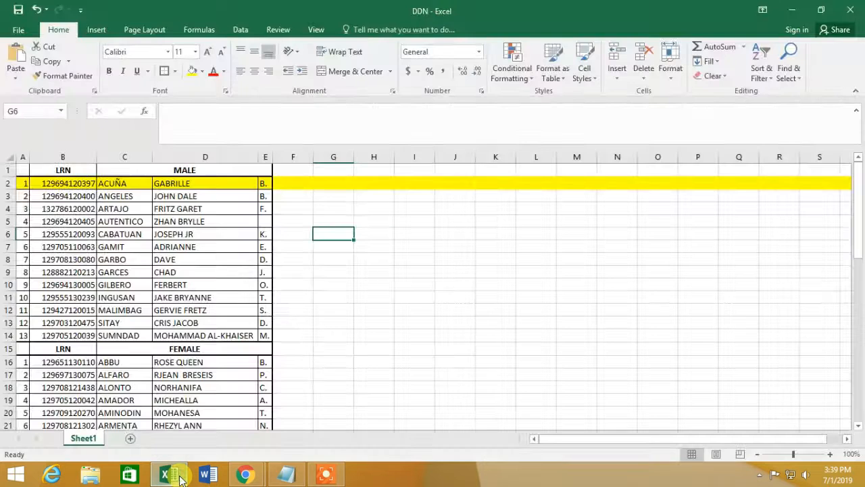
click(177, 475)
click(764, 122)
click(676, 297)
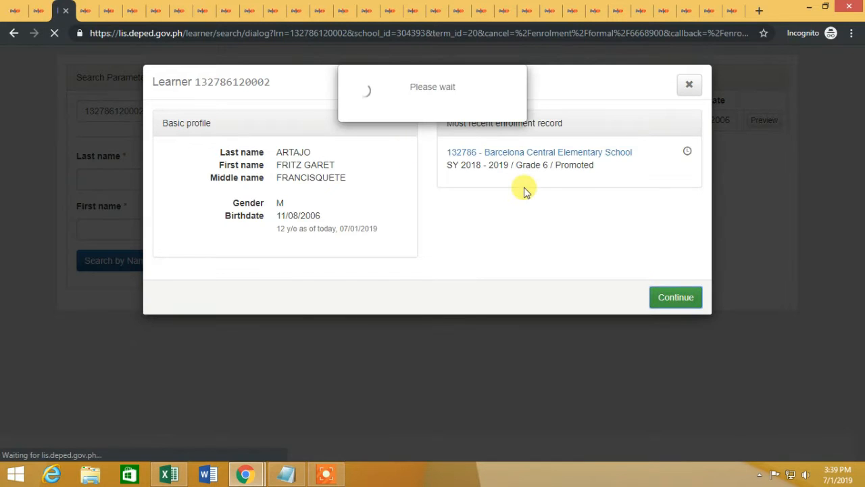
click(41, 9)
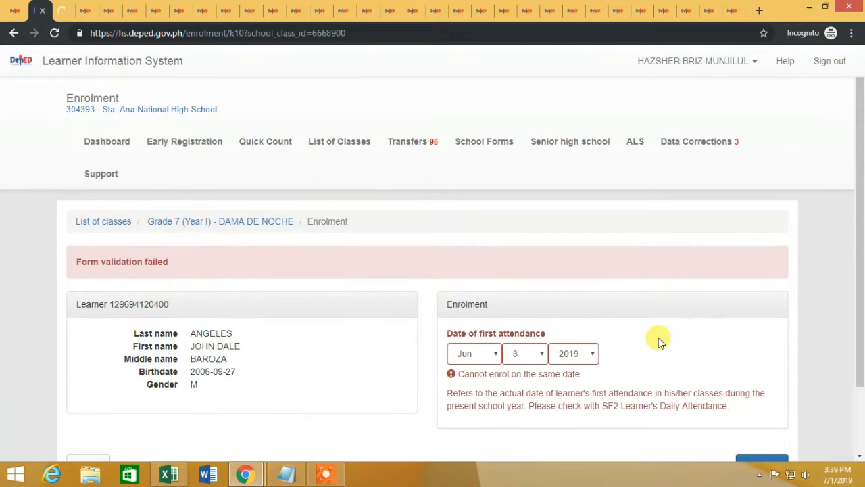
scroll(659, 337, down, 3)
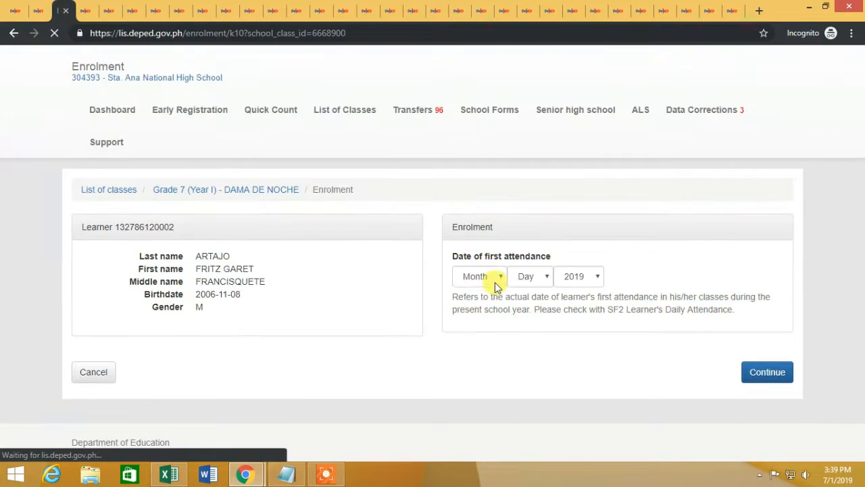
click(528, 305)
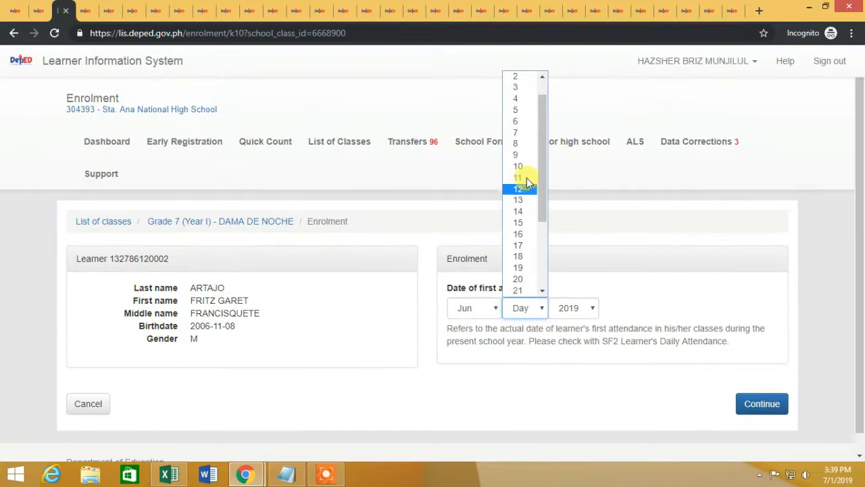
click(517, 88)
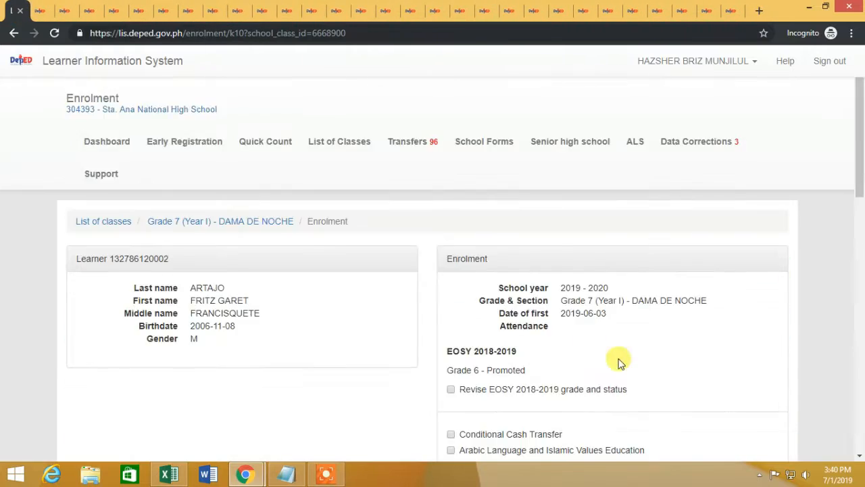
Step: Set the learner's residence province to Region XI - DAVAO DEL SUR
scroll(620, 363, down, 7)
click(783, 319)
click(701, 177)
scroll(744, 268, down, 3)
click(741, 130)
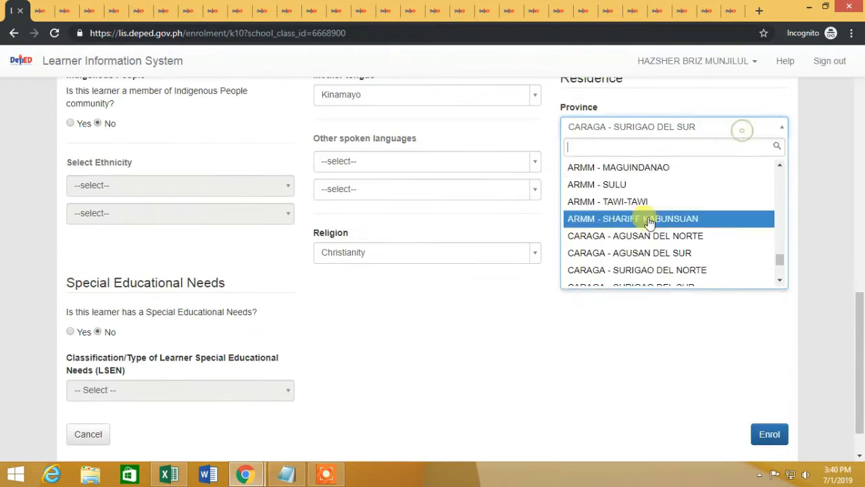
scroll(648, 227, up, 5)
click(664, 226)
scroll(811, 307, up, 6)
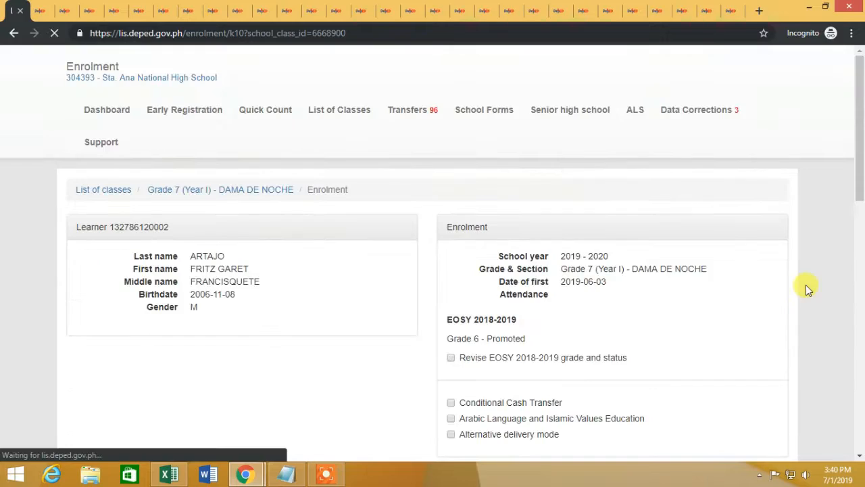
scroll(806, 284, down, 8)
Step: Set the barangay to BARANGAY 21-C (POB.) and enrol the learner
click(674, 347)
scroll(629, 287, up, 10)
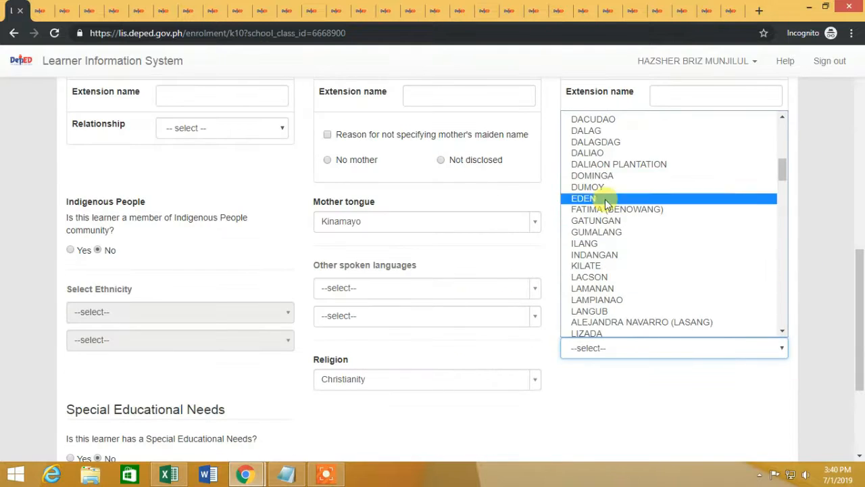
scroll(598, 251, down, 1)
click(605, 263)
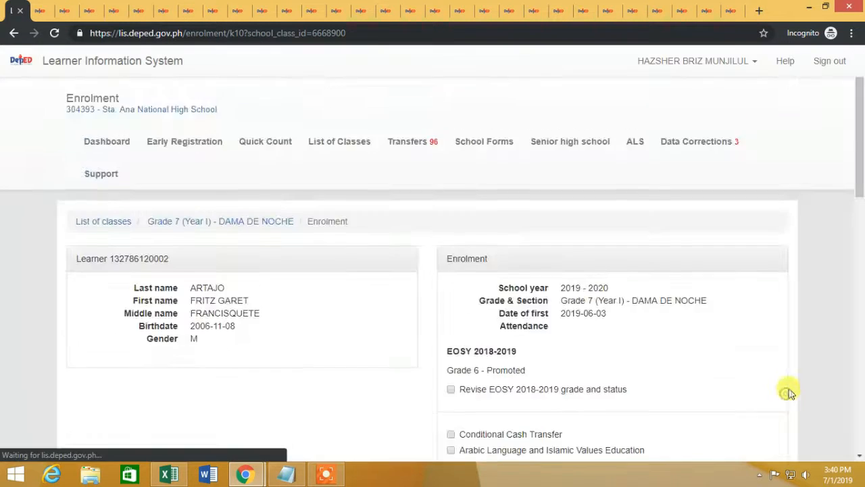
scroll(788, 388, down, 15)
click(769, 382)
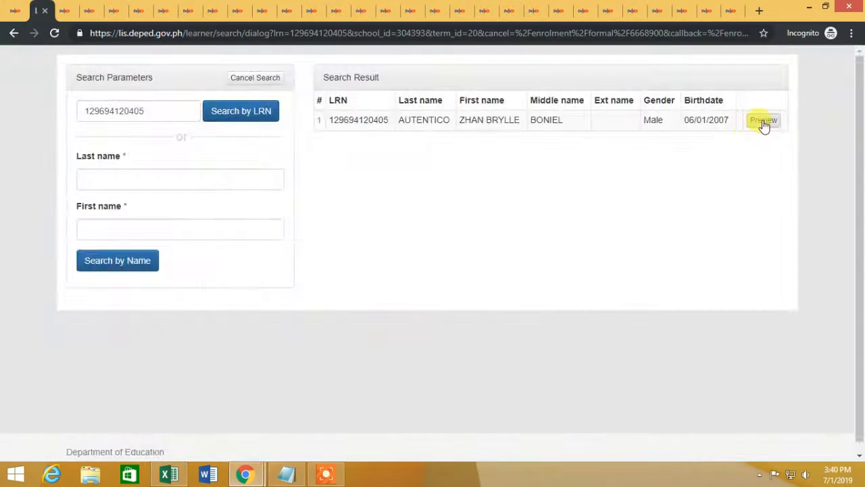
Step: Preview the next learner and set their first-attendance date to June 3, 2019
click(763, 126)
click(670, 295)
click(478, 311)
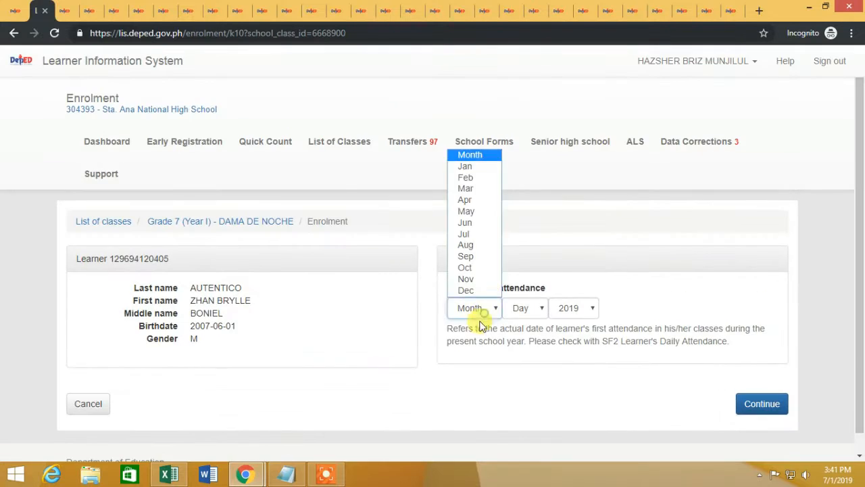
click(466, 223)
click(526, 308)
click(521, 86)
click(750, 403)
scroll(645, 322, down, 10)
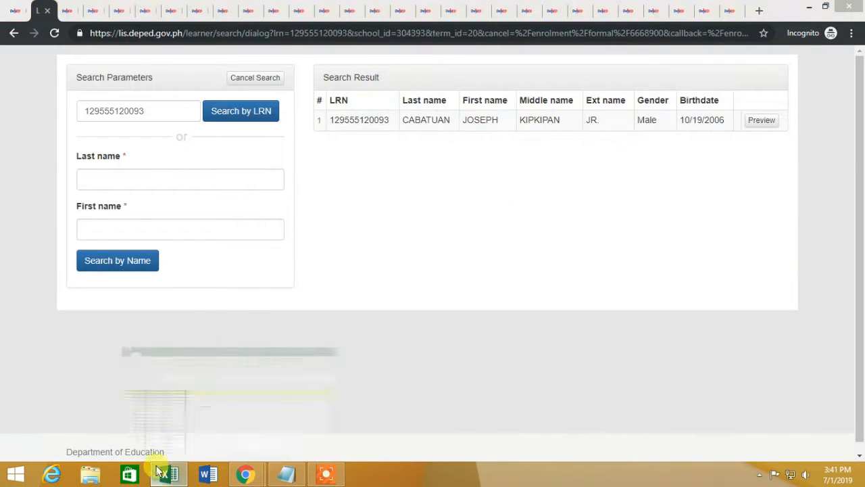
click(762, 119)
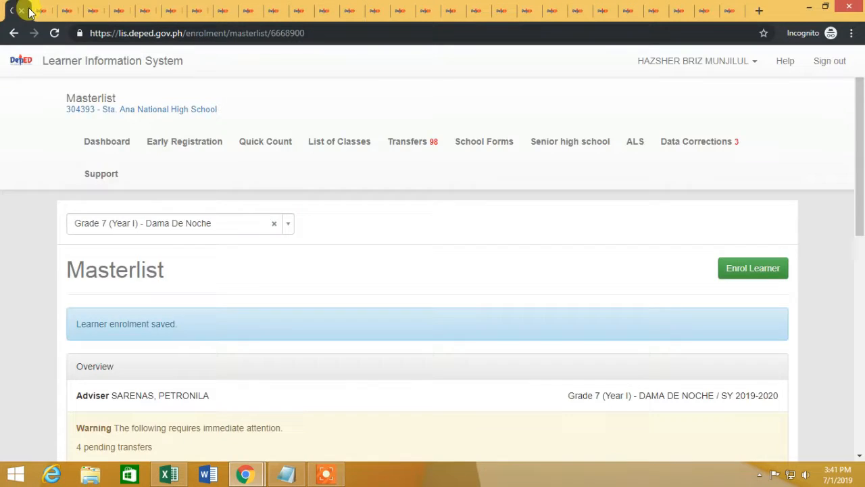
scroll(257, 406, down, 10)
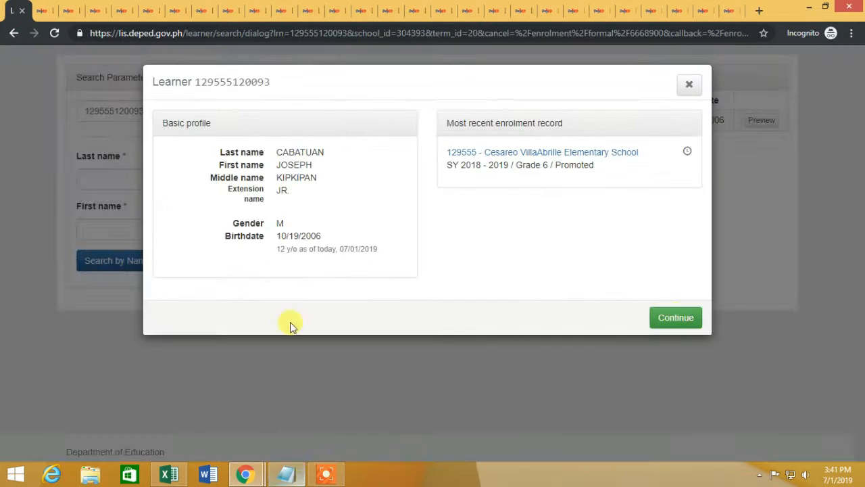
Step: Enrol the previewed learner with first attendance June 3 and save the enrolment
click(674, 316)
click(473, 305)
click(477, 221)
click(522, 305)
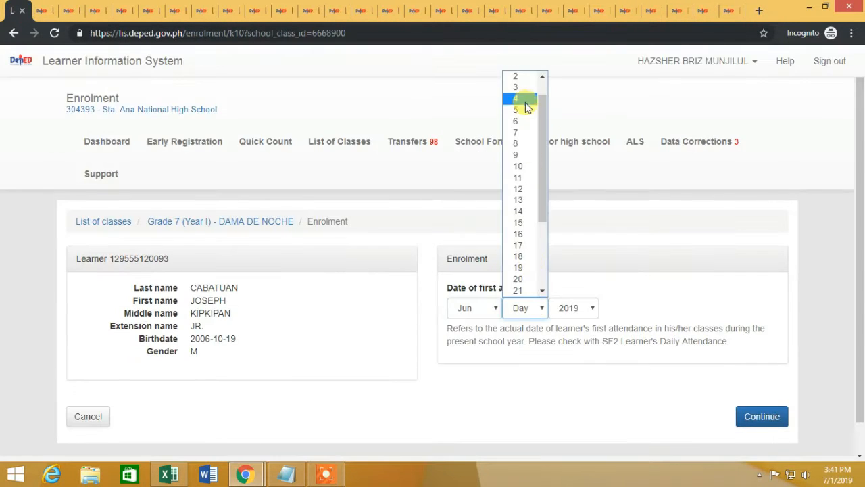
click(525, 101)
key(Return)
scroll(534, 297, down, 8)
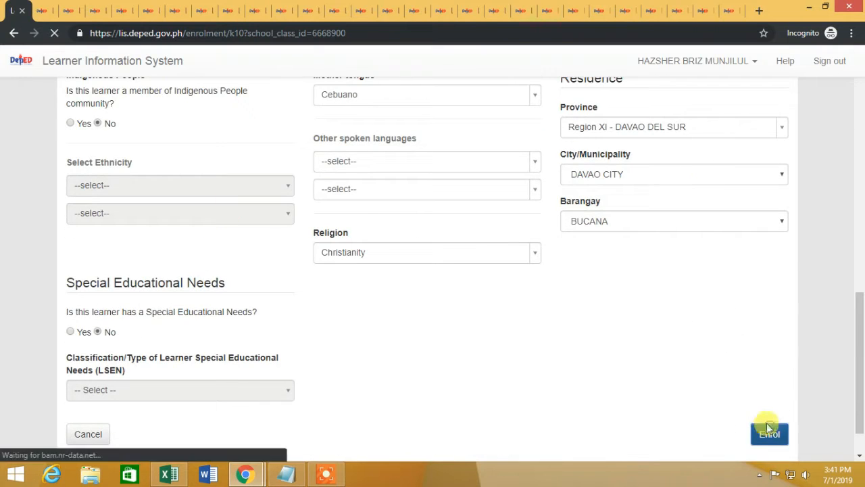
click(768, 427)
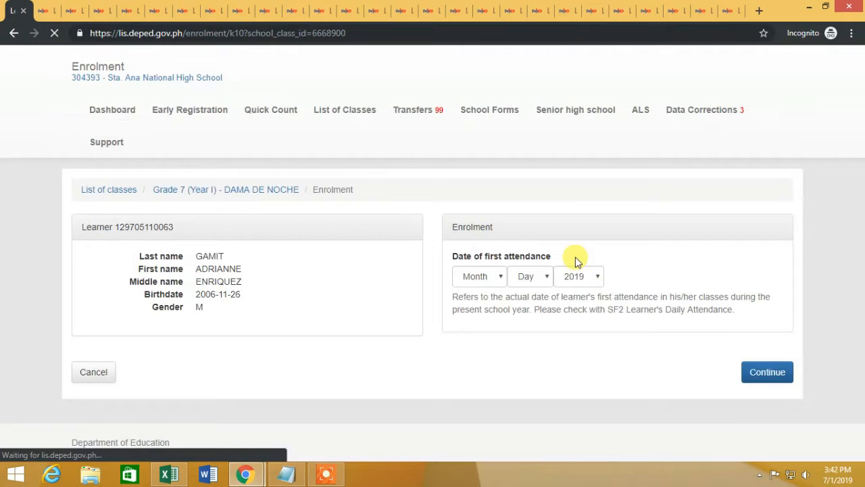
Step: Date the learner's first attendance June 3, 2019 and save their enrolment
click(474, 308)
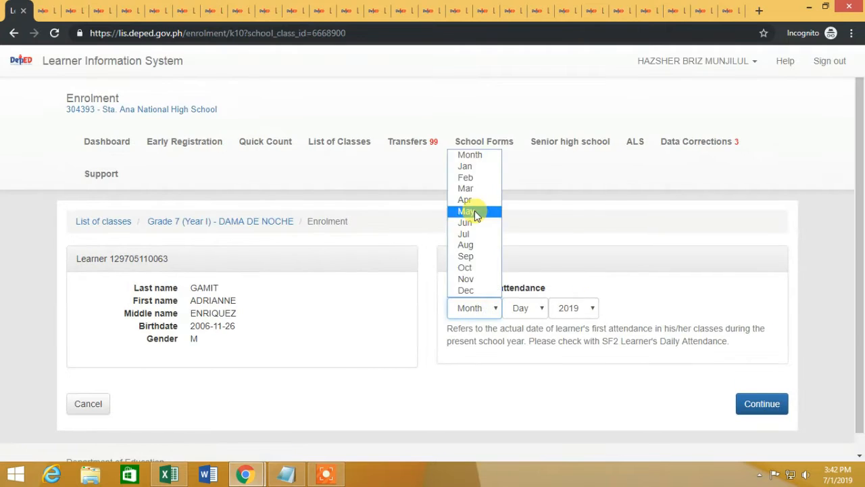
click(475, 221)
click(525, 308)
click(520, 89)
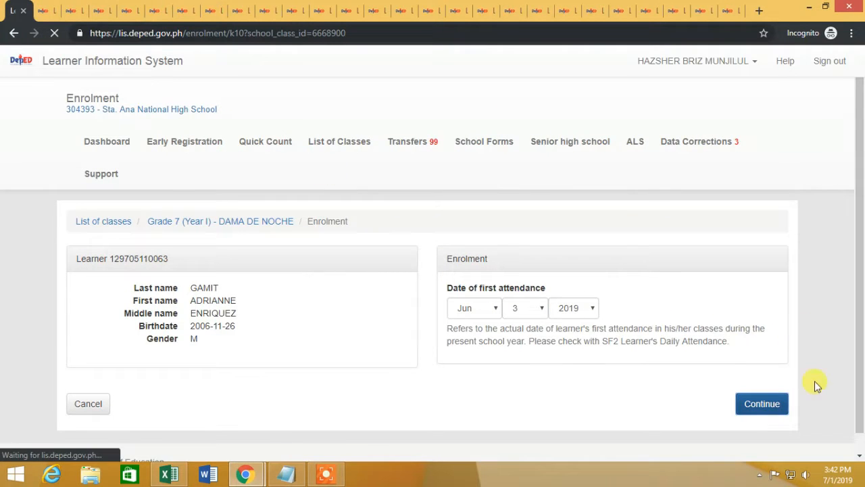
scroll(806, 364, down, 1)
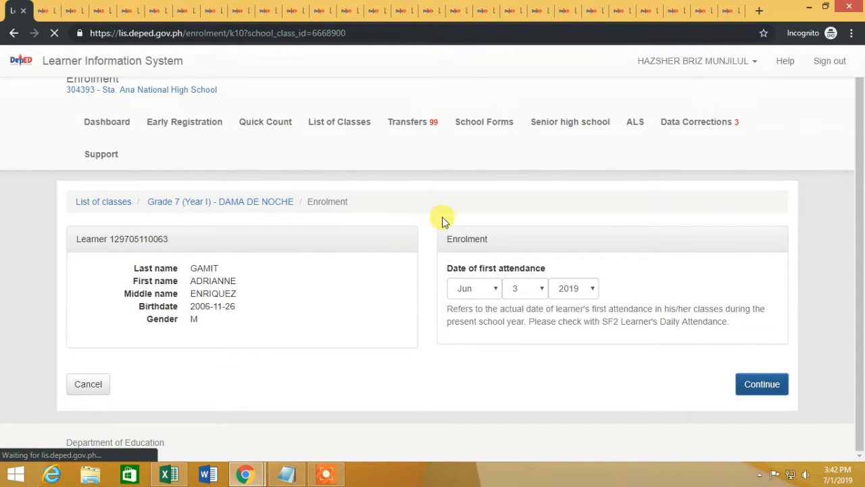
click(749, 385)
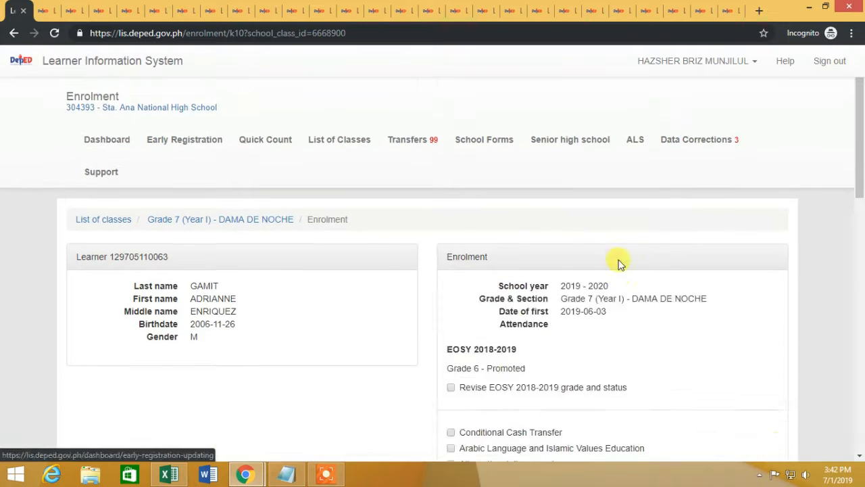
scroll(618, 261, down, 5)
scroll(700, 351, down, 2)
click(770, 383)
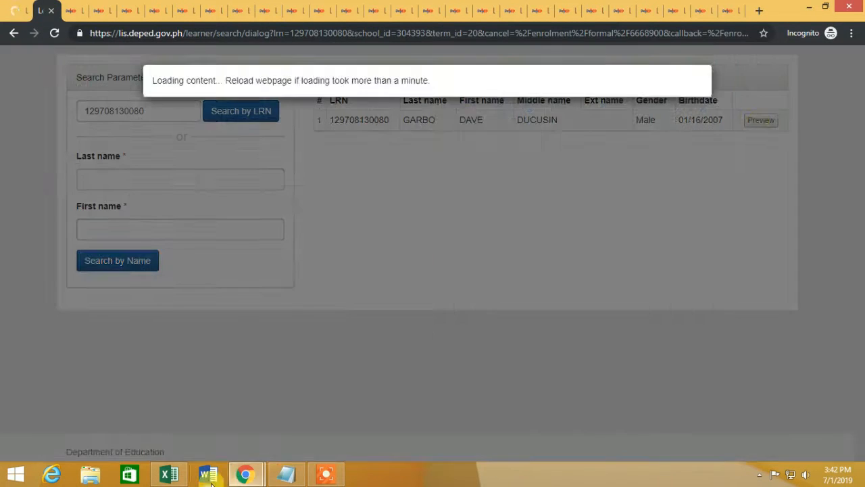
Step: Preview the next found learner and set first attendance to June 3
click(168, 475)
click(168, 475)
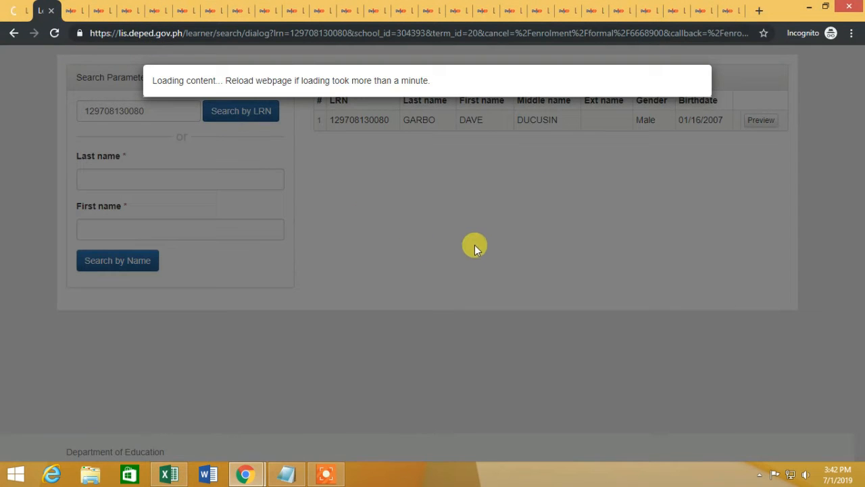
click(669, 297)
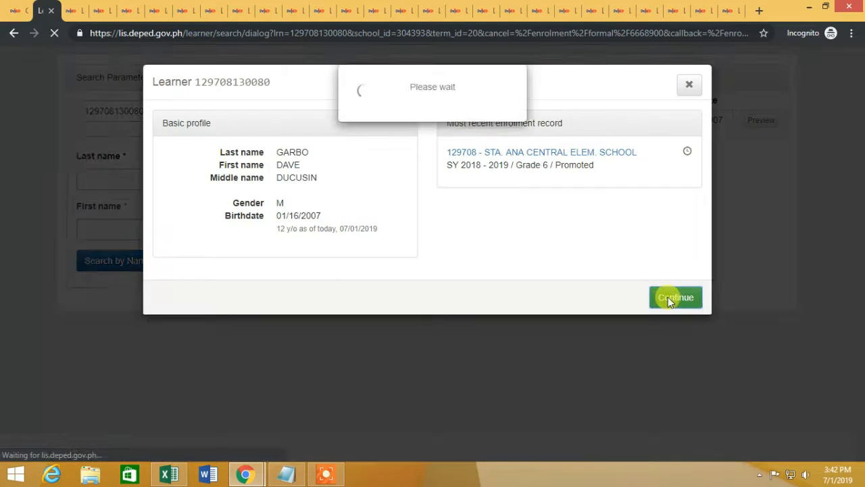
click(485, 309)
click(469, 222)
click(532, 309)
click(515, 110)
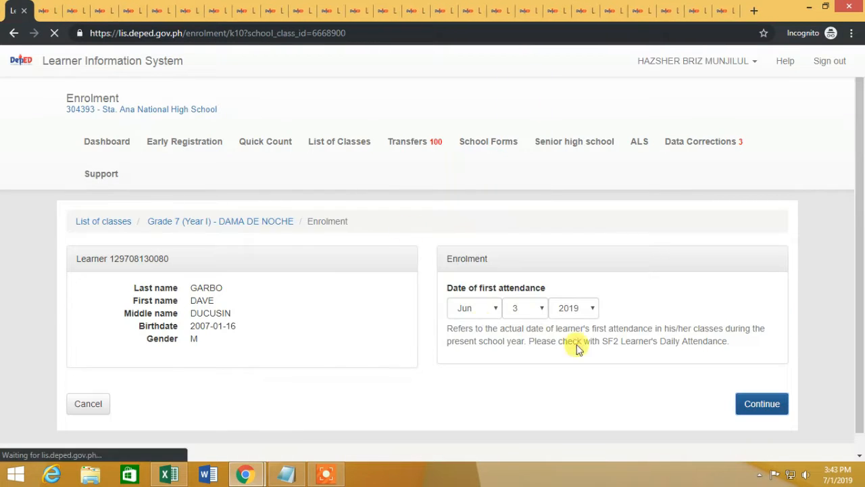
Step: Fill rows 3 to 8 of the Excel LRN list yellow for enrolled learners
click(168, 475)
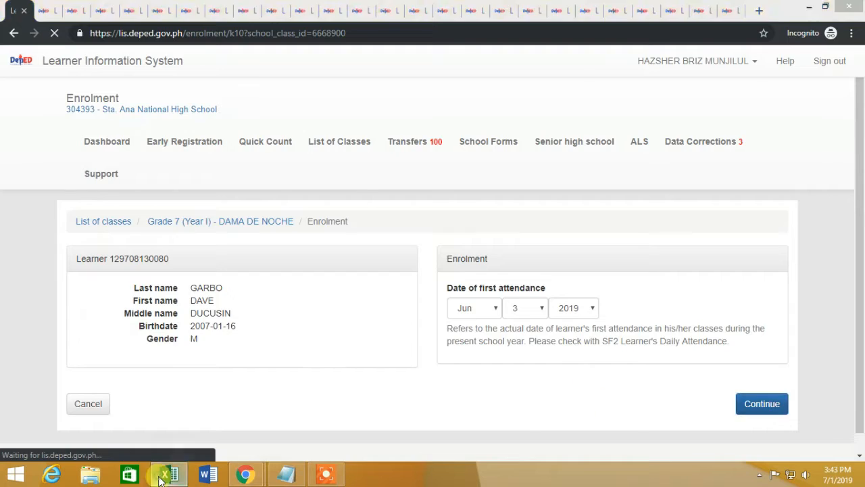
drag(9, 260, 8, 197)
click(192, 72)
click(367, 297)
click(245, 475)
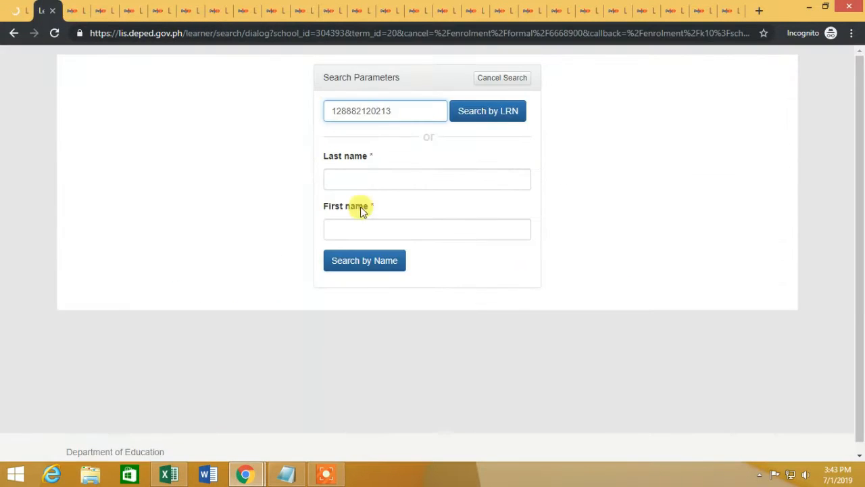
Step: Search the entered LRN, preview the learner, and submit first attendance June 3, 2019
key(Return)
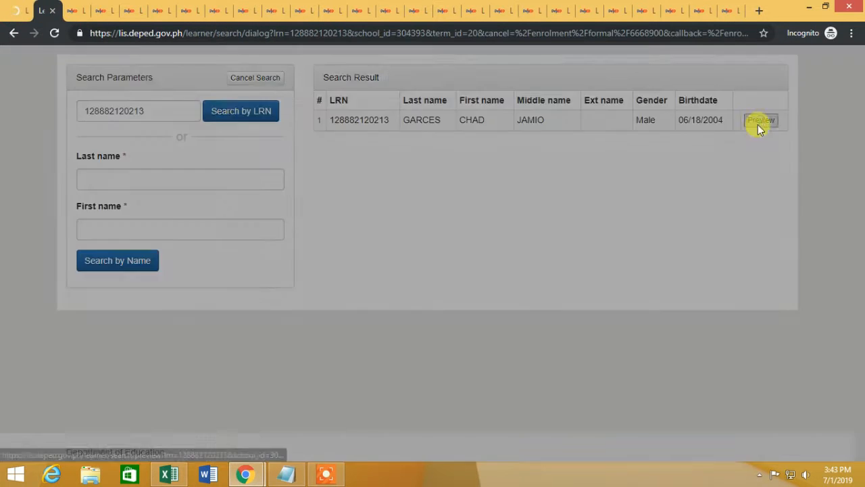
click(760, 123)
click(676, 296)
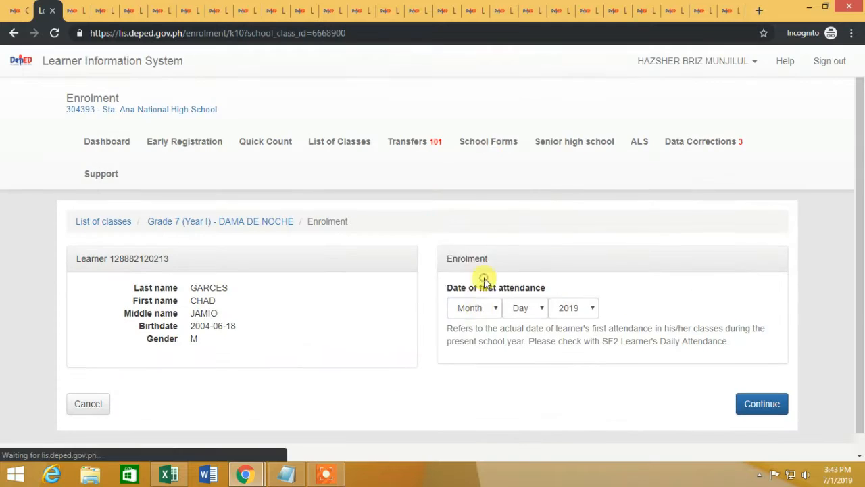
click(473, 308)
click(475, 223)
click(527, 308)
click(523, 112)
click(762, 403)
Step: Set the learner's city to DAVAO CITY and barangay to BARANGAY 24-C (POB.)
click(21, 12)
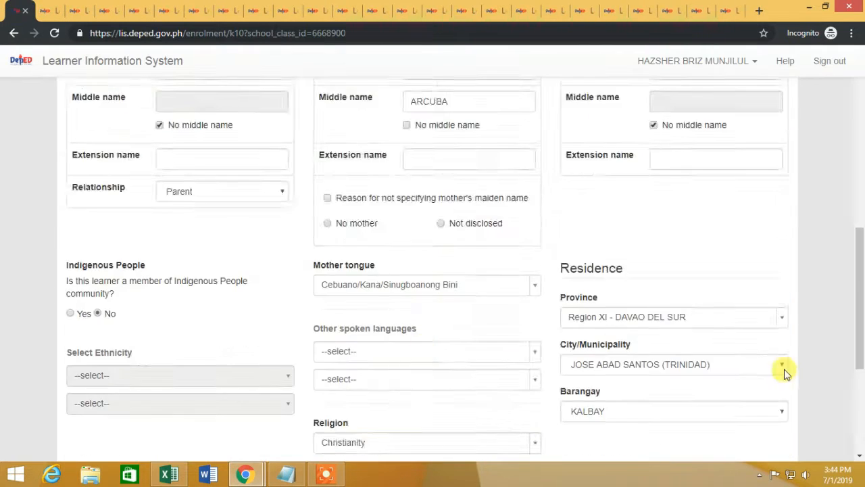
click(784, 371)
click(613, 120)
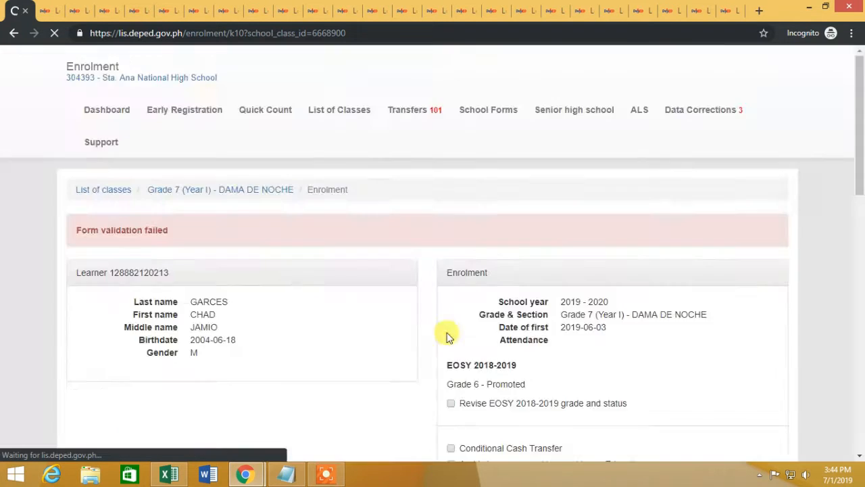
scroll(473, 338, down, 11)
click(676, 171)
scroll(639, 286, down, 20)
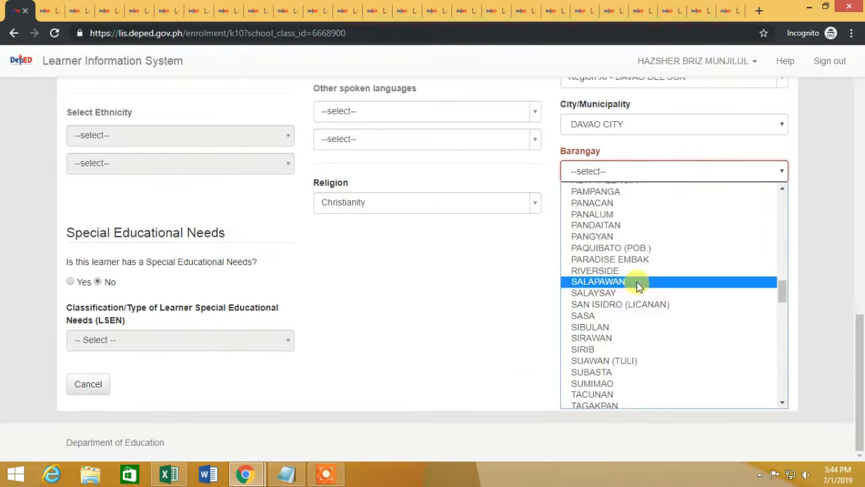
click(651, 257)
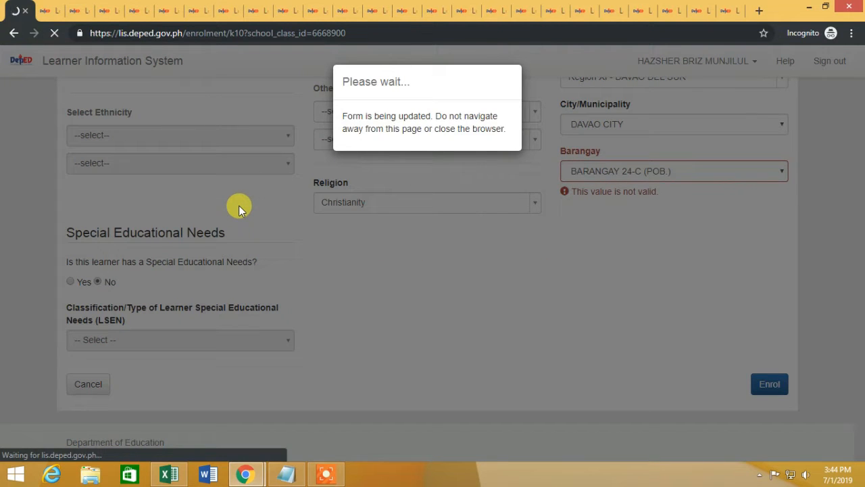
Step: Add the line 'OUR AIM HERE' to the Notepad notes and minimise them
click(286, 474)
key(Return)
key(Return)
key(Return)
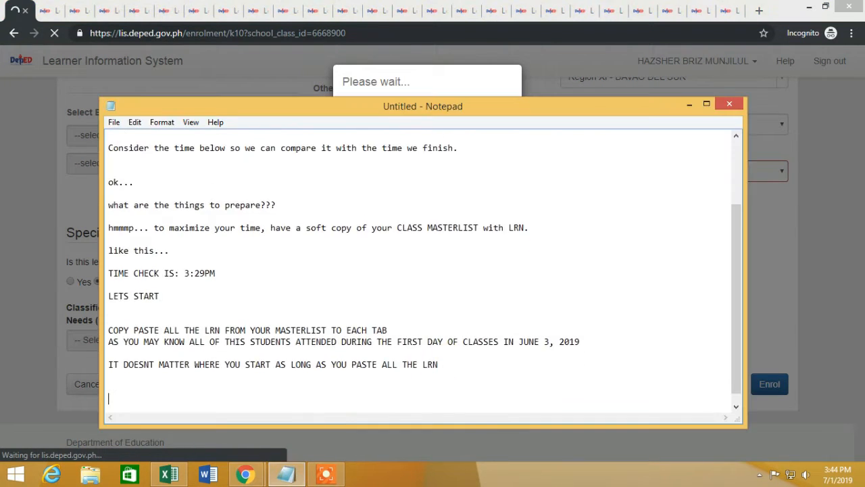
text(OUR AIM HERE IS TO ENROLL EACH LEARNER IN A PARTICULAR CLASS)
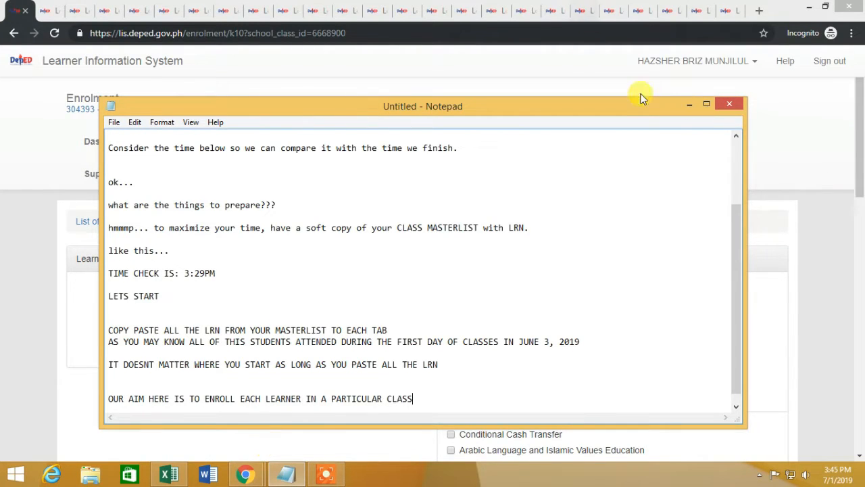
click(689, 103)
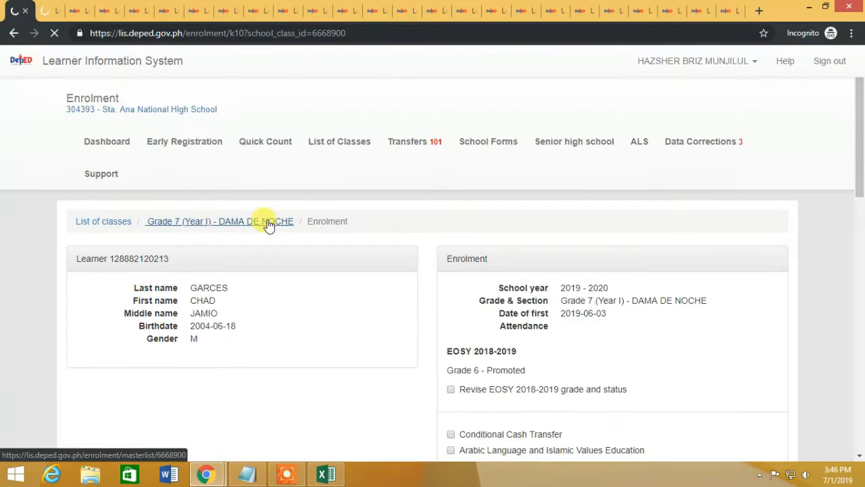
Step: Open the Grade 7 Dama de Noche masterlist and check the Excel LRN list
click(270, 222)
scroll(264, 183, down, 10)
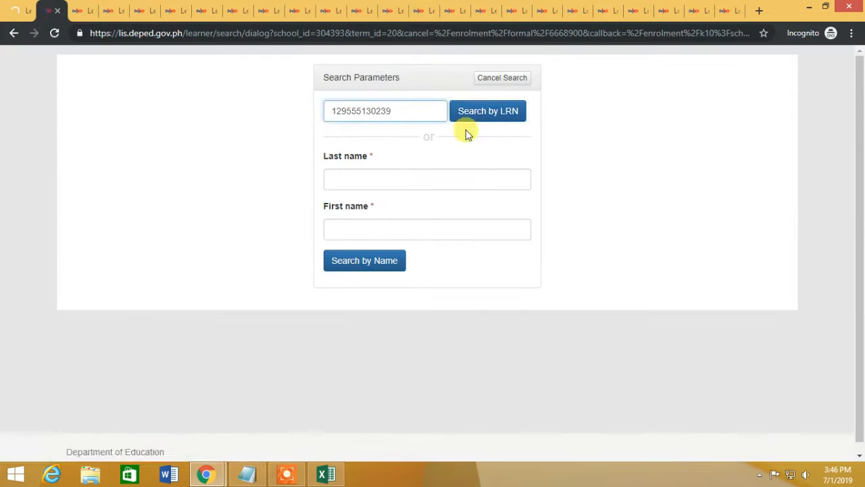
click(327, 475)
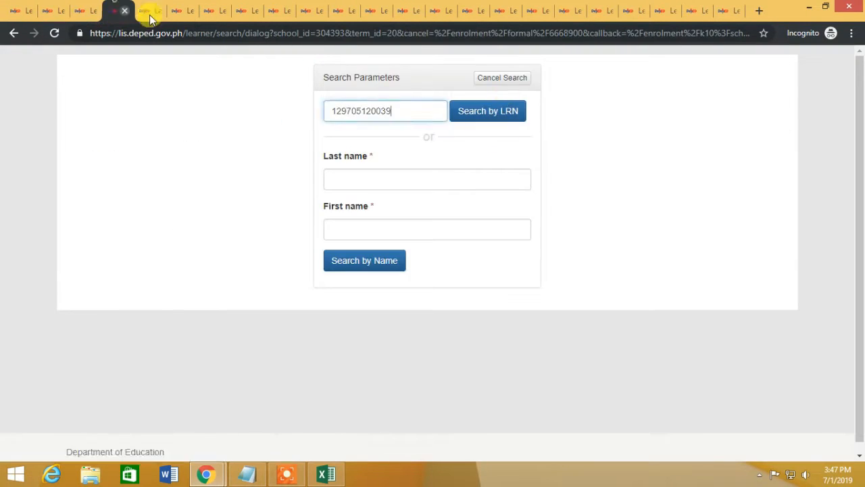
Step: Run the LRN searches across the open learner search tabs
click(149, 12)
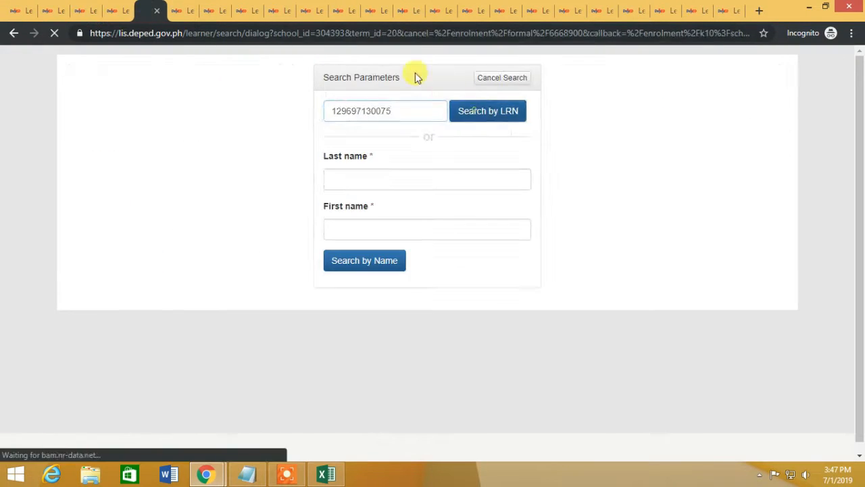
click(183, 11)
click(475, 113)
click(215, 11)
click(497, 111)
click(377, 10)
click(496, 110)
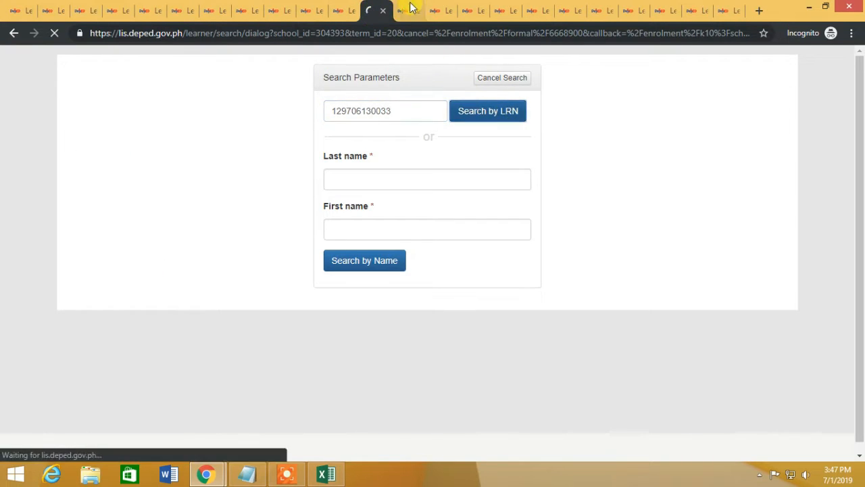
click(410, 8)
click(496, 110)
click(441, 9)
click(497, 111)
click(467, 6)
click(497, 110)
click(634, 11)
click(497, 110)
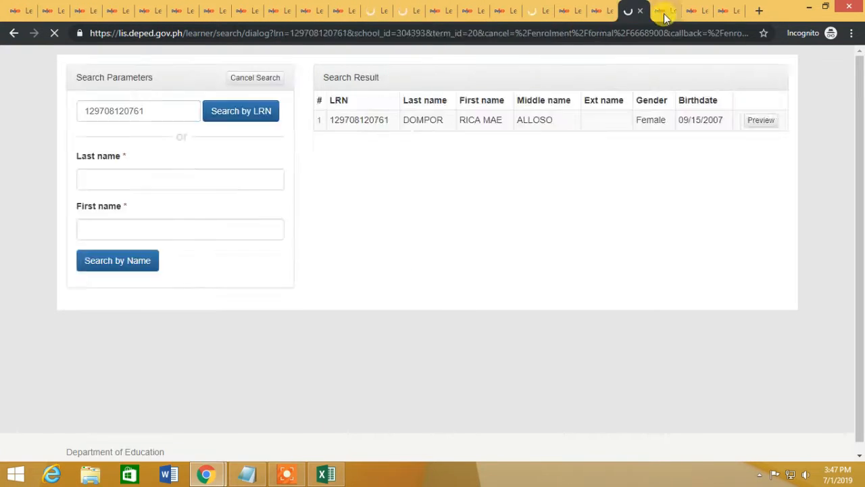
click(665, 12)
click(697, 10)
click(725, 11)
click(21, 11)
Step: Preview the found learner and set first attendance to June 3
click(751, 118)
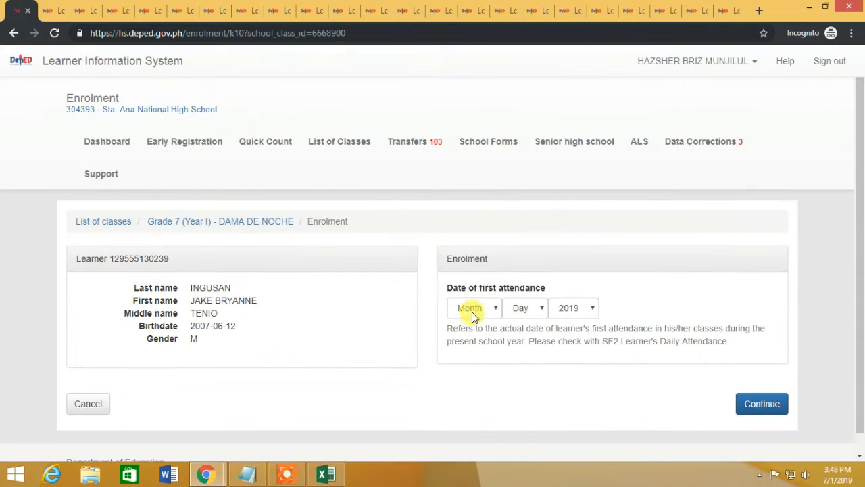
click(471, 309)
click(469, 223)
click(519, 304)
click(519, 110)
click(769, 407)
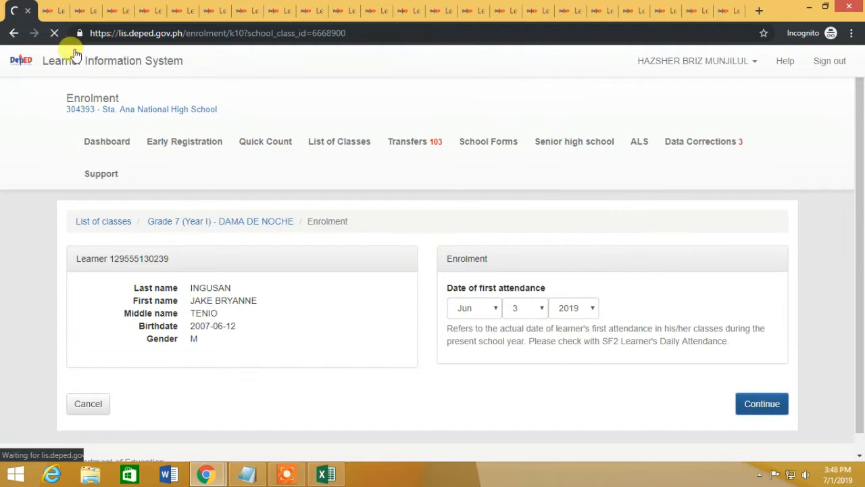
Step: Compare against the Excel LRN list and submit the first learner's enrolment
scroll(515, 310, down, 1)
click(52, 11)
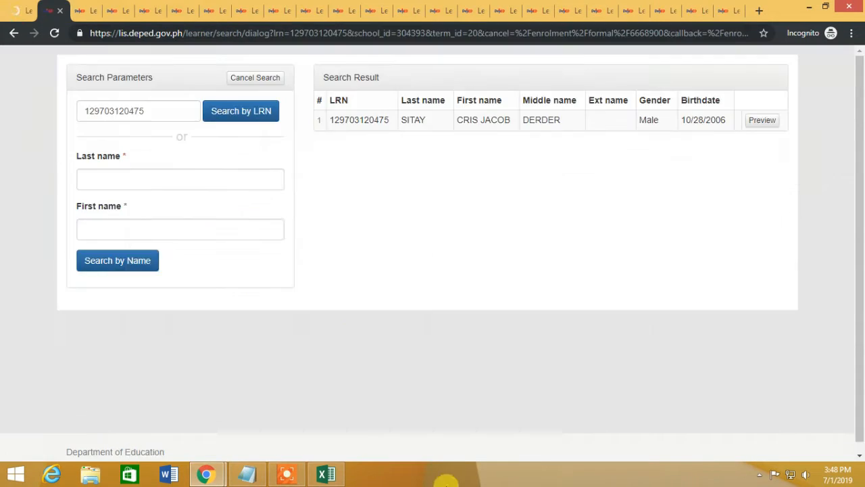
click(328, 475)
click(331, 475)
click(84, 11)
click(328, 475)
click(328, 474)
click(119, 11)
click(327, 475)
click(326, 474)
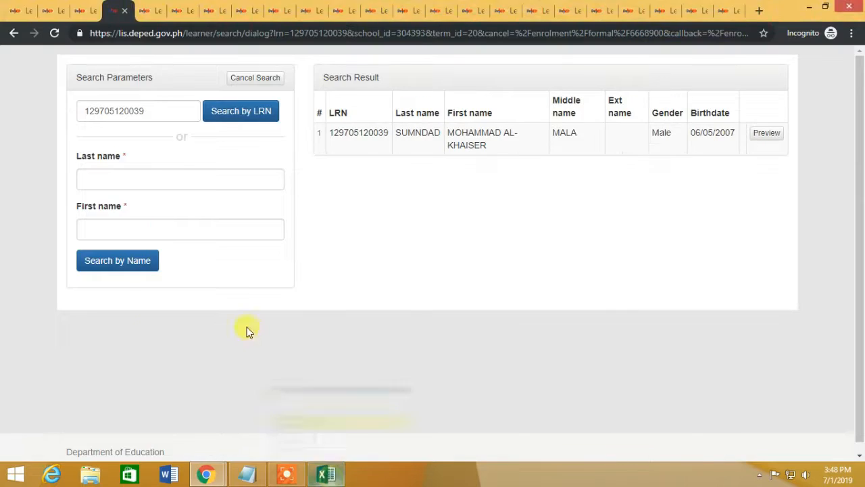
click(21, 10)
scroll(669, 295, down, 10)
click(52, 11)
Step: Enrol the next learner with a June 3 first-attendance date, closing the finished masterlist tab
click(764, 121)
click(675, 298)
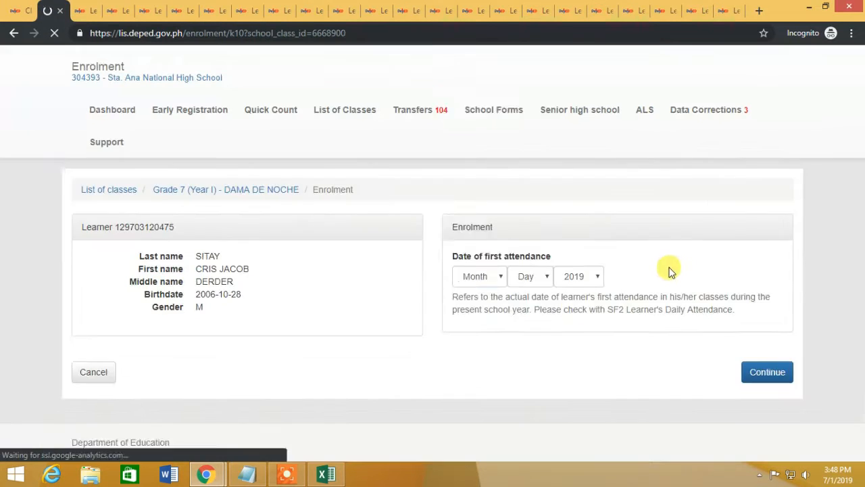
click(473, 309)
click(470, 223)
click(517, 312)
click(518, 108)
click(762, 404)
click(26, 13)
click(25, 14)
scroll(676, 311, down, 10)
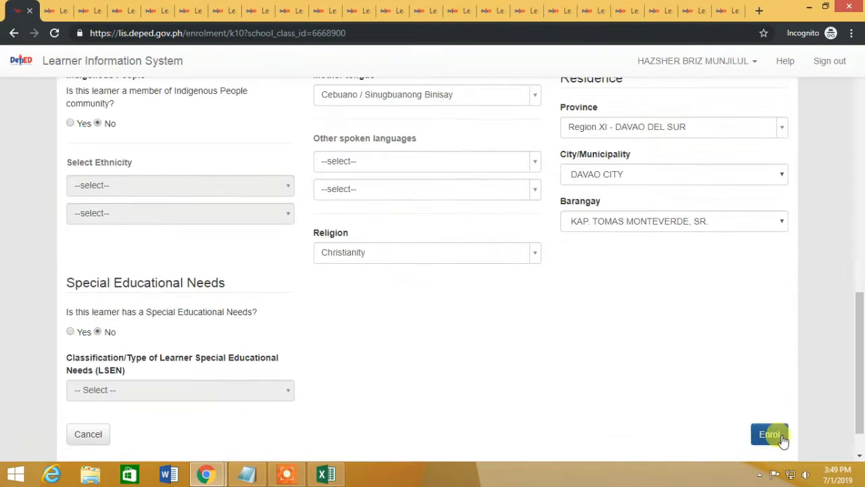
click(780, 437)
Step: Preview the following learners' records and open the next enrolment form
click(53, 11)
click(763, 121)
click(25, 11)
click(31, 11)
click(55, 34)
click(763, 120)
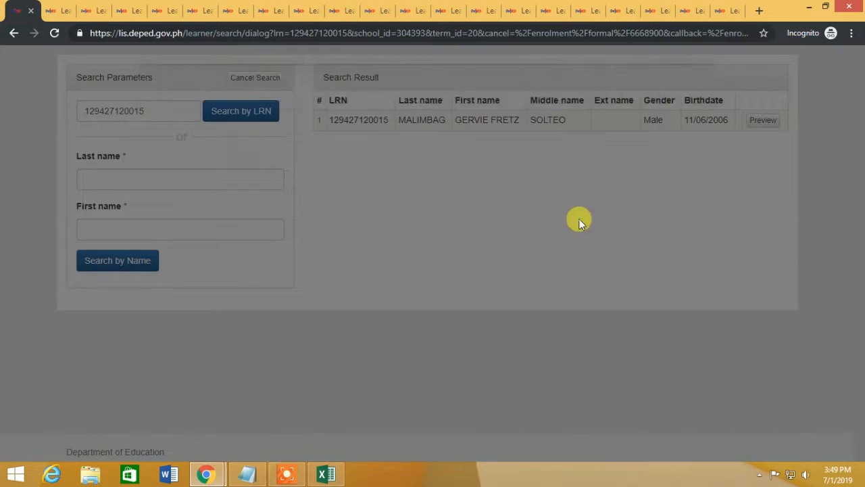
click(676, 297)
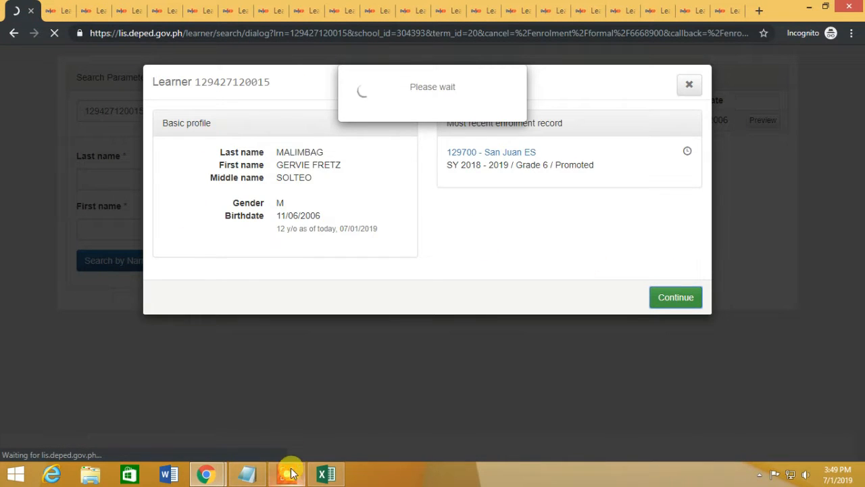
Step: Give the third learner a June 3 first-attendance date and submit the enrolment
click(56, 10)
click(763, 136)
click(21, 11)
click(474, 308)
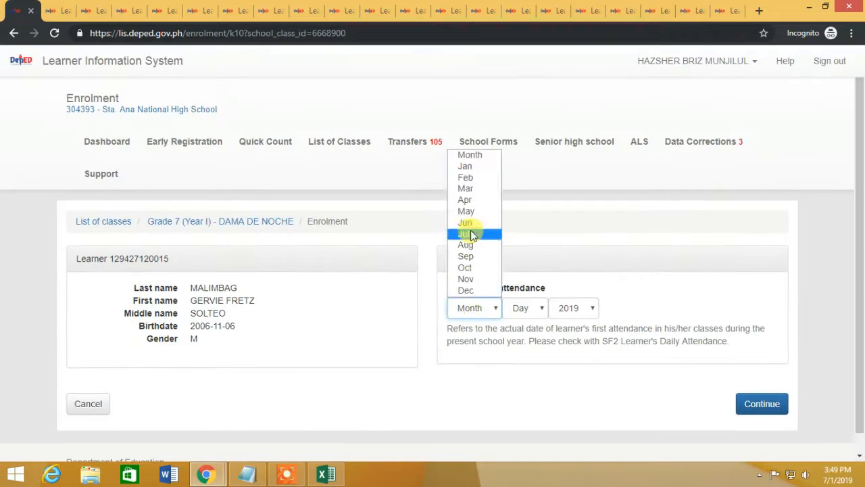
click(761, 404)
click(52, 9)
click(21, 10)
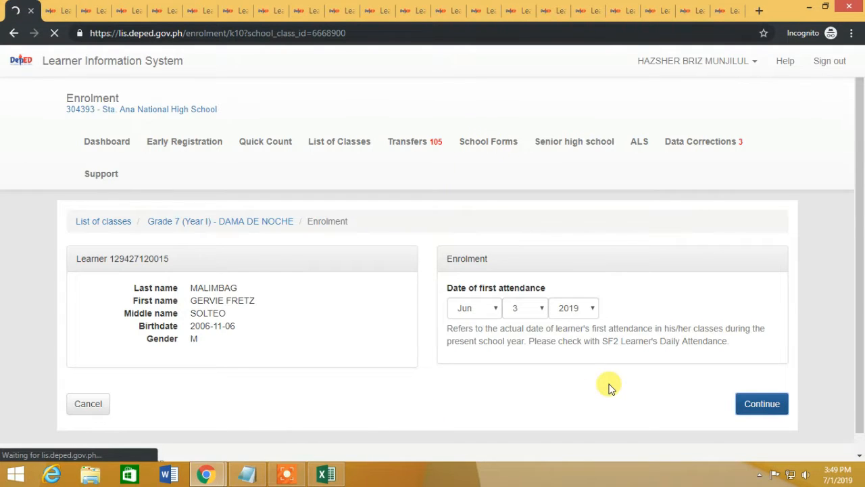
scroll(616, 383, down, 3)
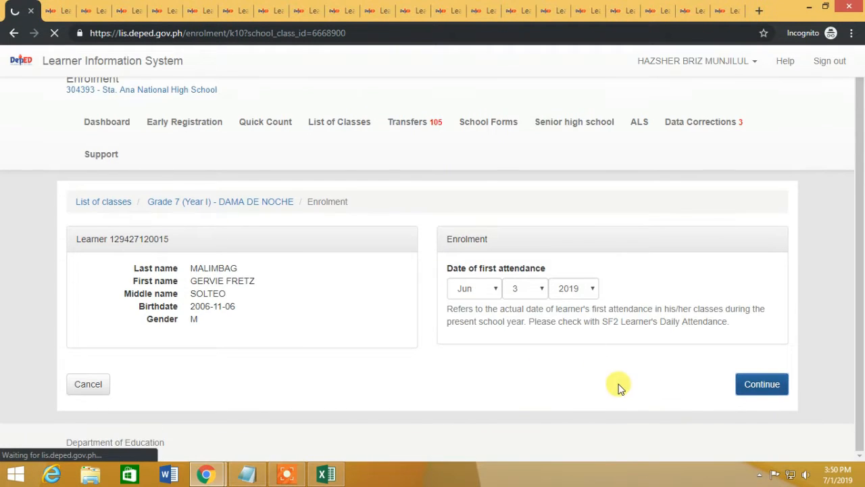
scroll(637, 403, down, 10)
click(768, 446)
Step: Set first attendance to June 3 on the fourth learner's enrolment form
click(57, 11)
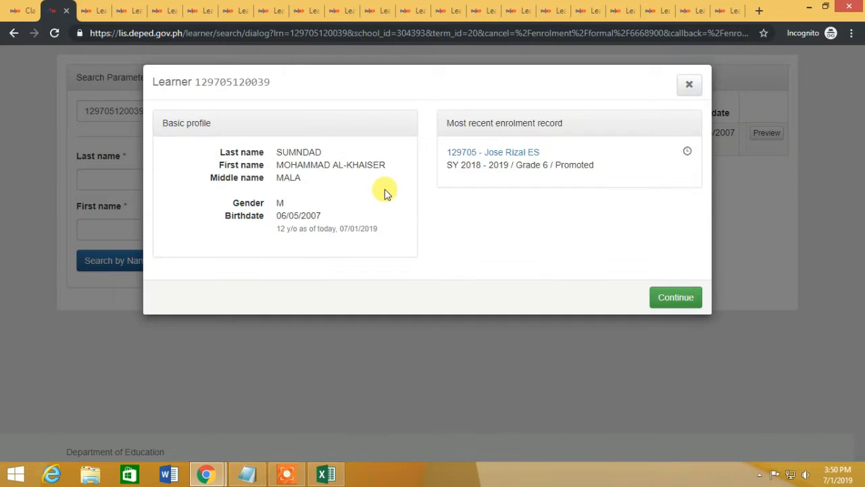
click(675, 297)
click(95, 8)
click(47, 6)
click(473, 309)
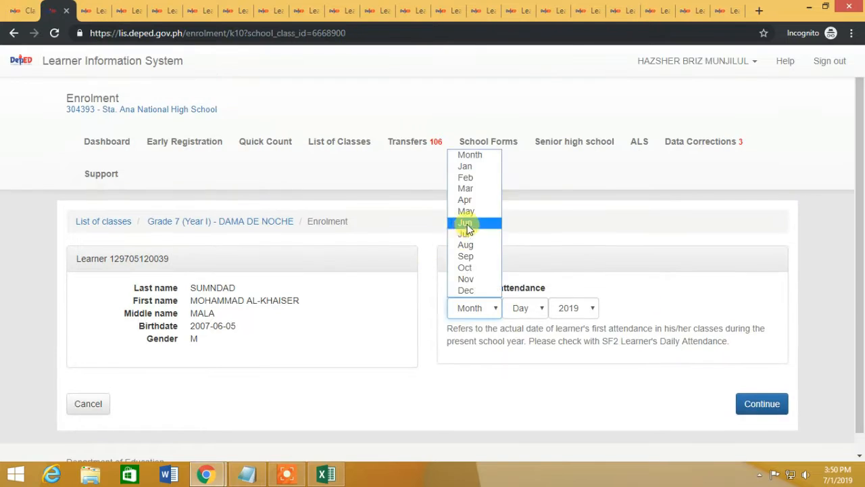
click(469, 224)
click(525, 309)
click(523, 110)
click(760, 411)
Step: Open the following learner's form, close the finished tab, and submit the pending enrolment
click(95, 8)
click(676, 297)
click(33, 10)
scroll(706, 355, down, 12)
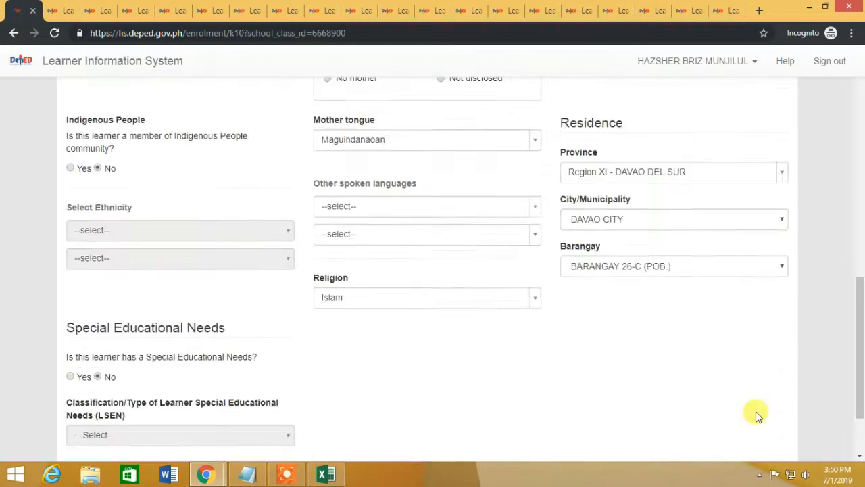
click(767, 444)
Step: Enter June 3 as first attendance for the next learner and submit the enrolment
click(58, 10)
click(474, 309)
click(469, 224)
click(526, 310)
click(523, 111)
click(781, 411)
click(8, 9)
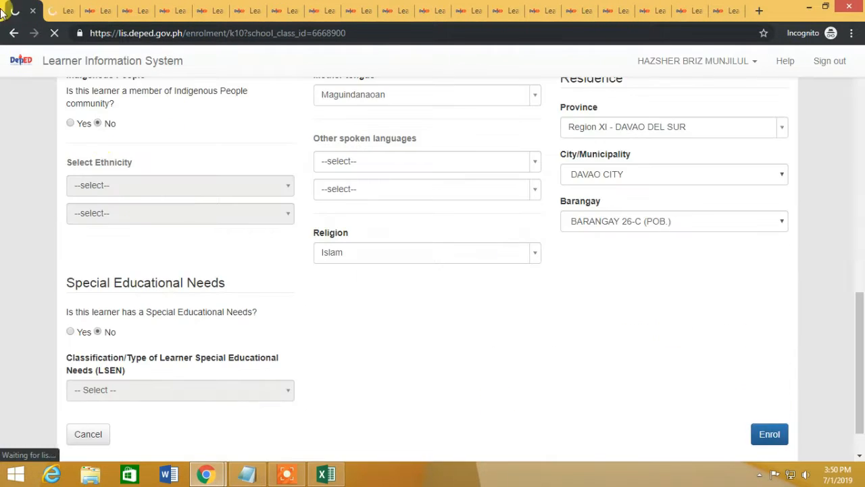
click(58, 10)
scroll(737, 365, down, 12)
click(767, 392)
Step: Preview the last two male learners' records and continue to their enrolment form
click(95, 9)
click(773, 123)
click(133, 10)
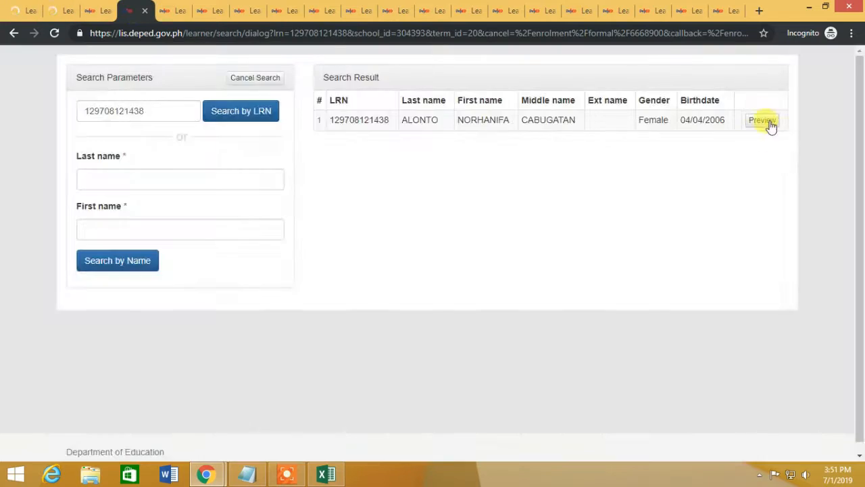
click(772, 126)
click(22, 9)
scroll(321, 265, up, 9)
scroll(321, 266, down, 2)
click(61, 7)
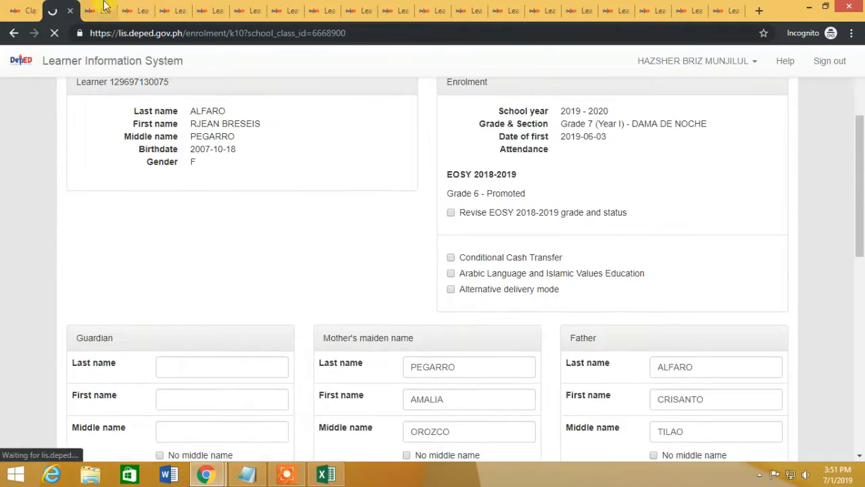
click(102, 6)
Step: Shade Excel rows 9–14 yellow to mark those learners as enrolled
click(683, 300)
click(326, 474)
drag(7, 272, 7, 331)
click(192, 71)
click(423, 337)
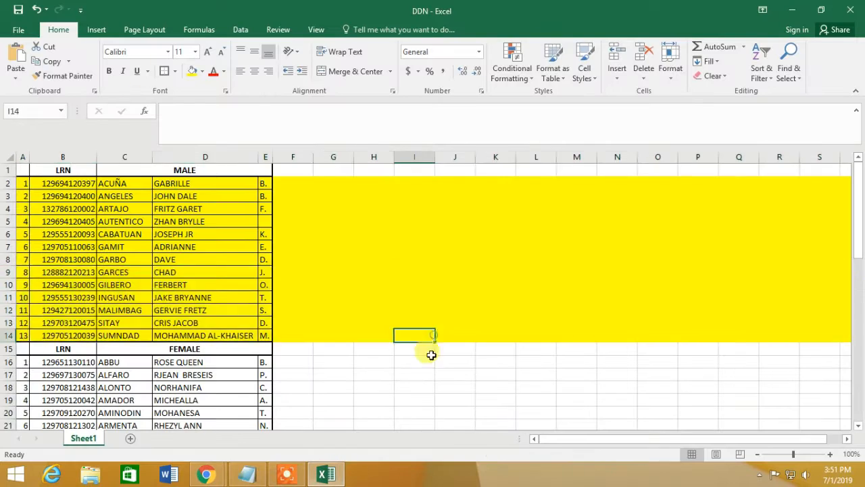
Step: Return to the LIS masterlist tab, close the duplicate tab, and scroll through the 14 pending transfers
click(336, 476)
click(16, 7)
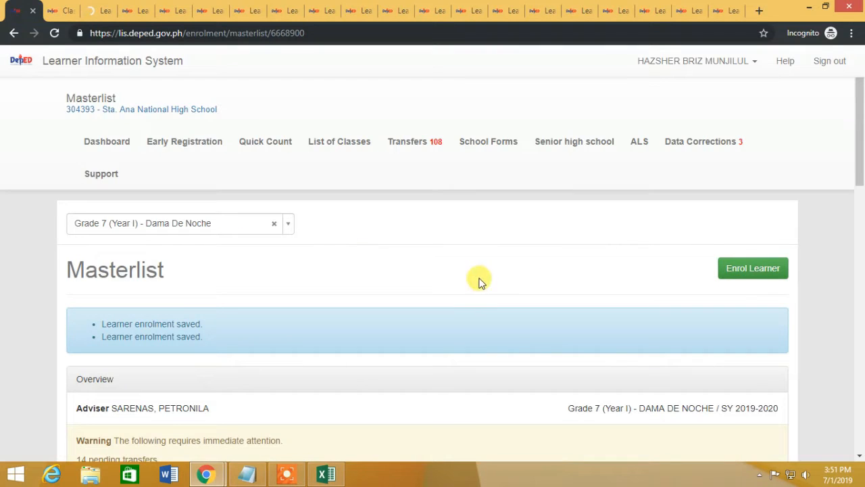
click(32, 12)
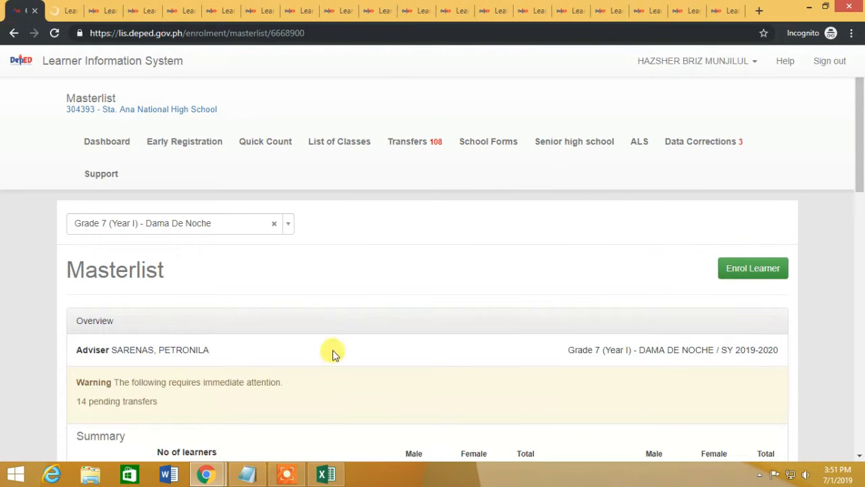
scroll(333, 353, down, 15)
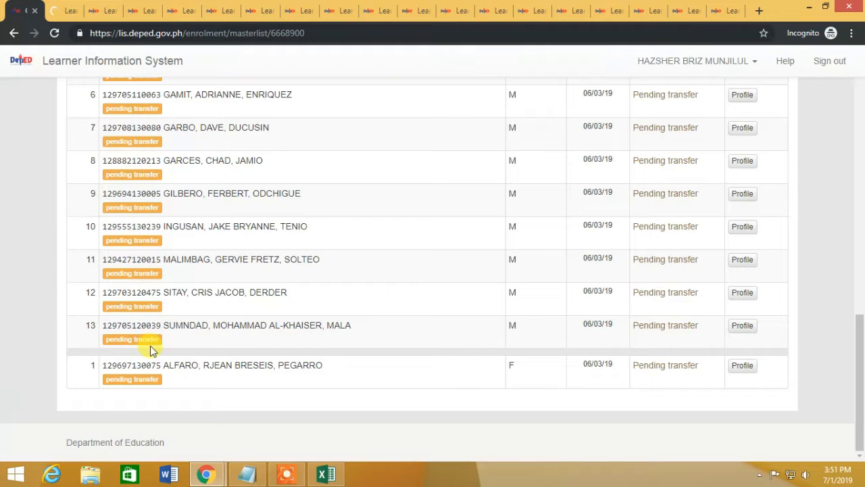
Step: Close the masterlist tab and preview the next found learner's record
click(36, 13)
click(66, 10)
click(676, 297)
click(26, 10)
click(115, 10)
click(189, 8)
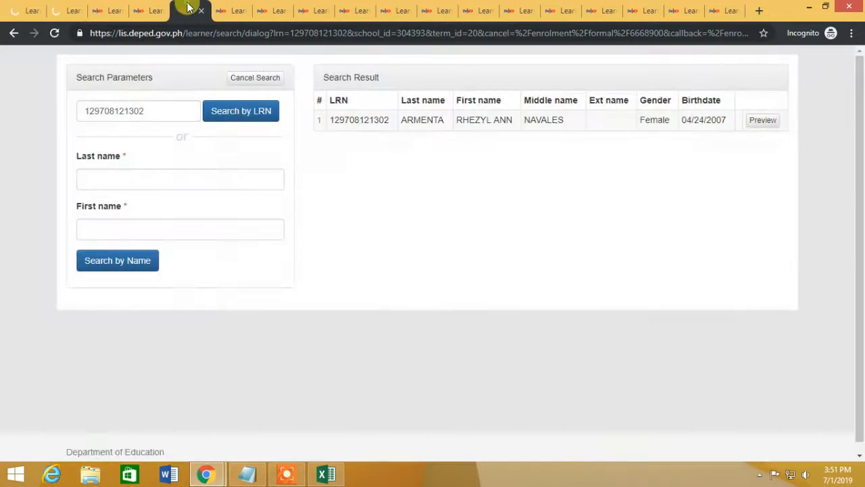
click(271, 10)
Step: Set the first-attendance date to June 3 on two learners' enrolment forms and continue
click(764, 120)
click(26, 10)
click(476, 309)
click(468, 223)
click(525, 308)
click(516, 110)
click(66, 10)
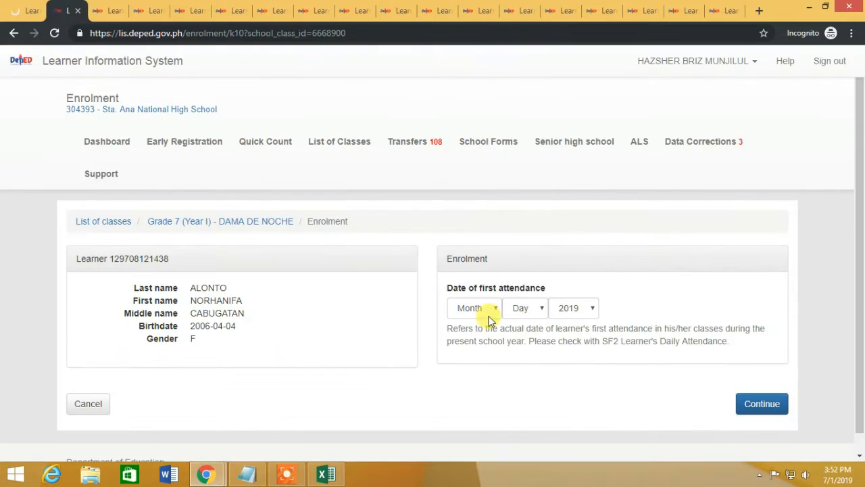
click(490, 315)
click(467, 224)
click(525, 309)
click(516, 110)
click(755, 403)
Step: Preview the following learners' records and close the deactivated learner's record
click(149, 11)
click(676, 298)
click(272, 10)
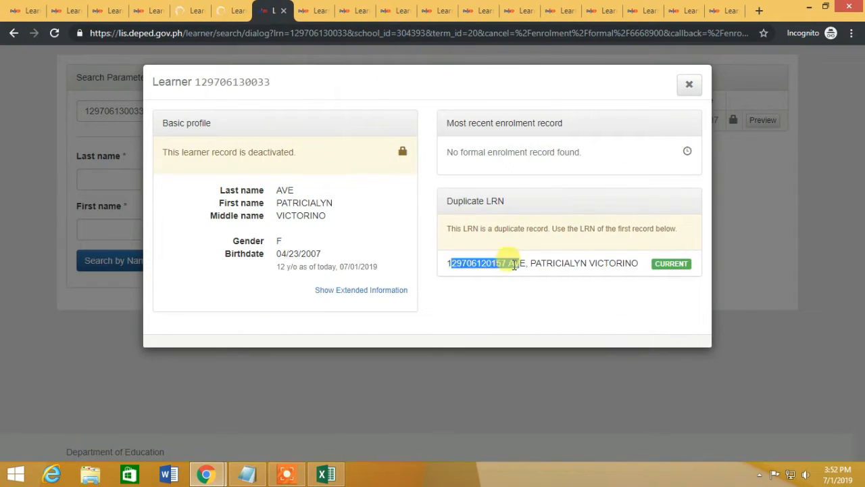
click(691, 92)
Step: Submit the enrolments of the two learners with completed forms
click(26, 11)
scroll(627, 357, down, 10)
click(768, 435)
click(70, 8)
scroll(627, 357, down, 10)
click(769, 435)
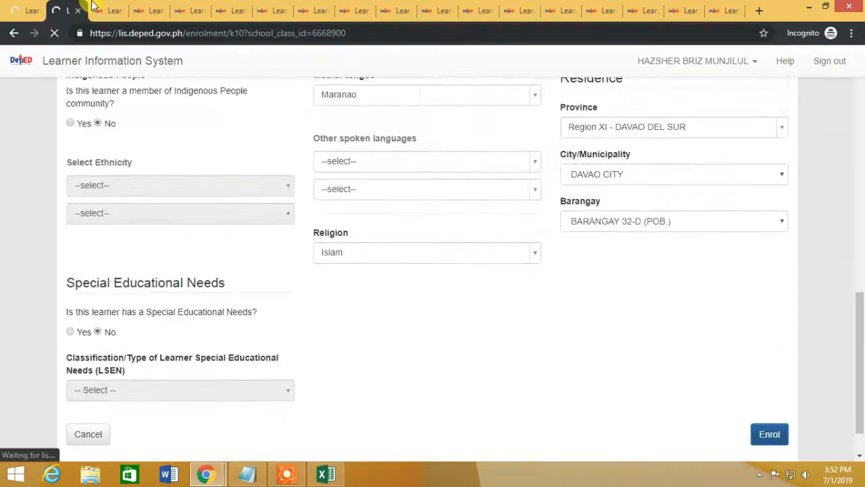
Step: Set the next learner's first-attendance date to June 3 and continue to her form
click(103, 9)
click(762, 403)
click(149, 10)
click(476, 308)
click(467, 223)
click(525, 308)
click(516, 111)
click(762, 403)
Step: Fill in the missing father's name fields on the enrolment form
click(190, 10)
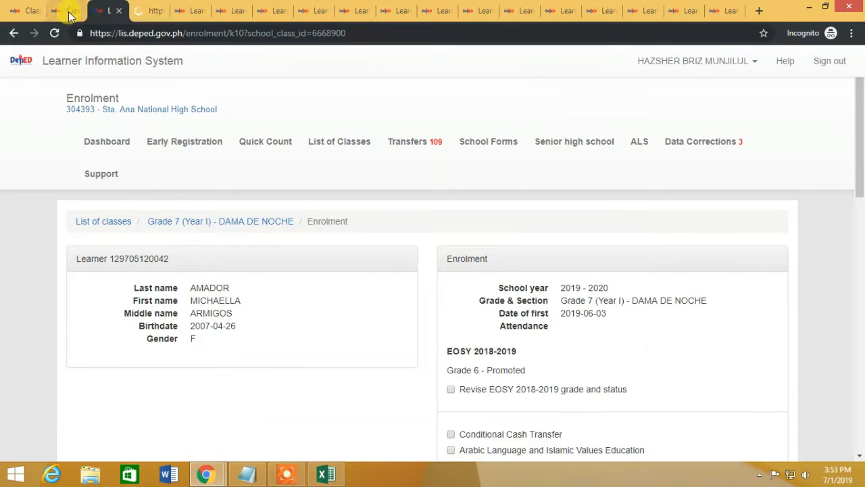
scroll(653, 370, down, 2)
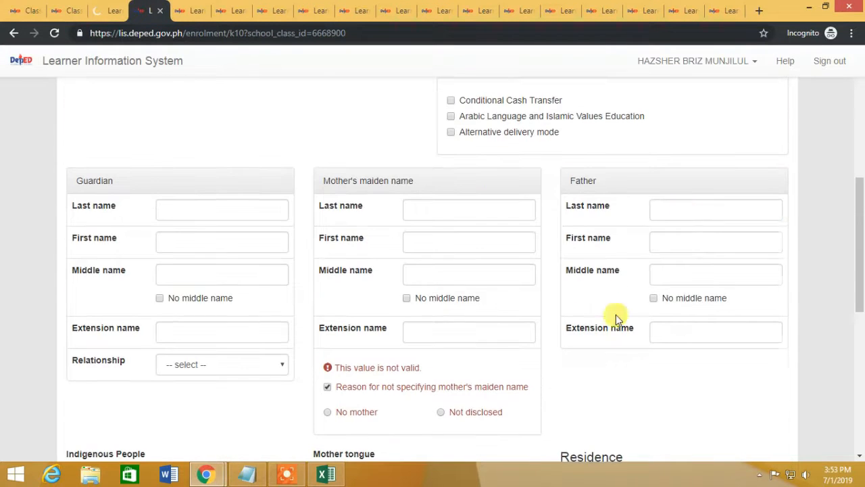
click(685, 209)
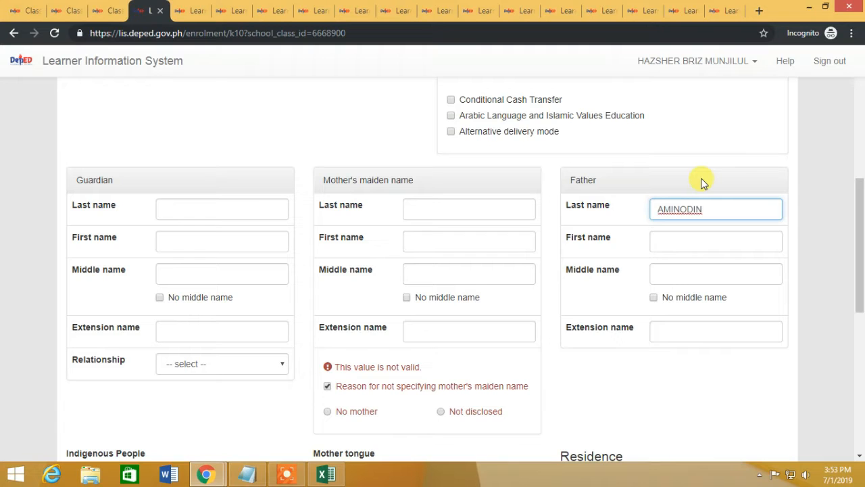
key(Tab)
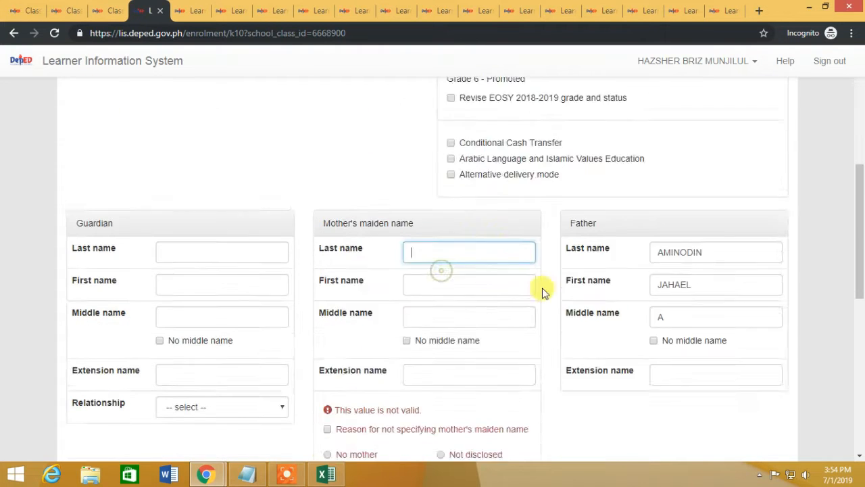
scroll(494, 194, down, 2)
Step: Enter the mother's first and last name and submit the learner's enrolment
key(Tab)
key(Tab)
scroll(492, 197, down, 6)
click(769, 383)
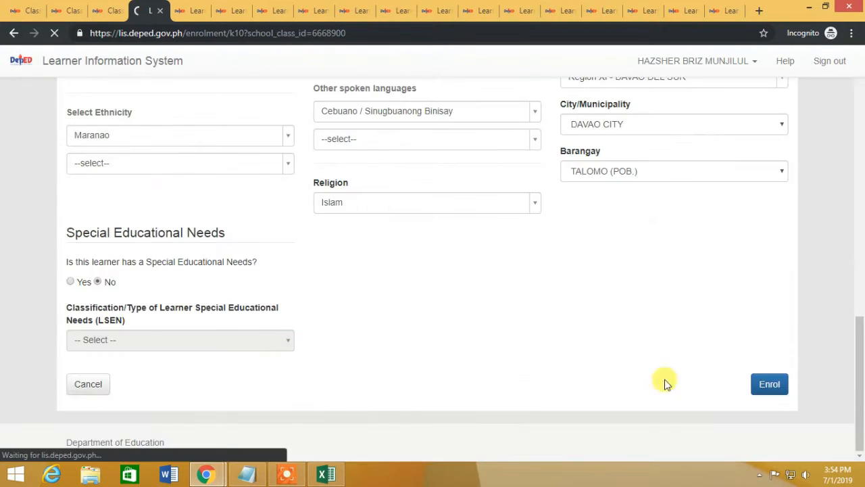
click(190, 10)
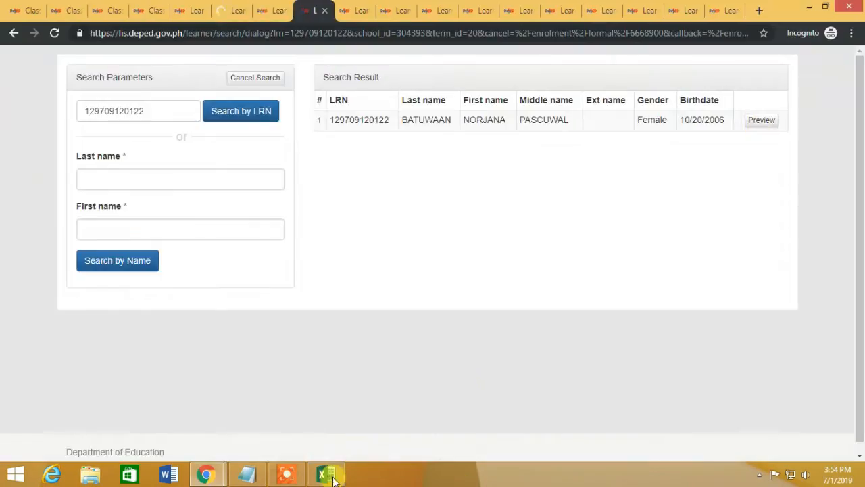
Step: Bring up the Excel LRN list and scroll down to the female learners
click(328, 474)
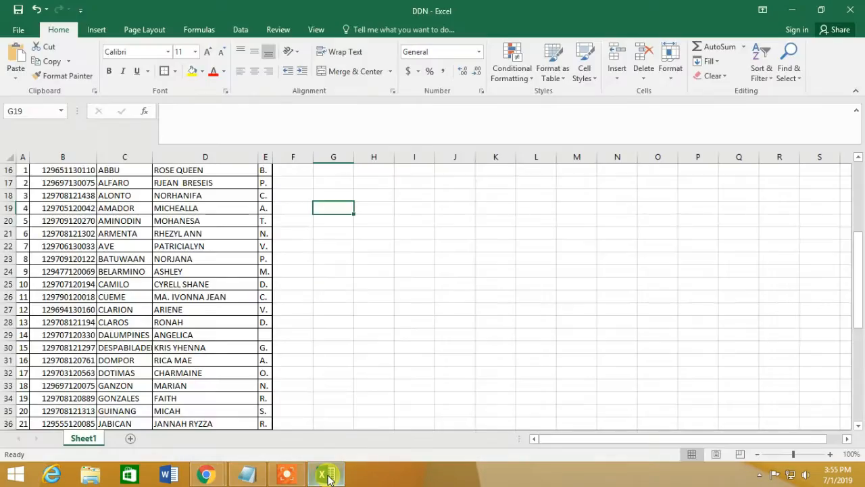
scroll(367, 419, down, 3)
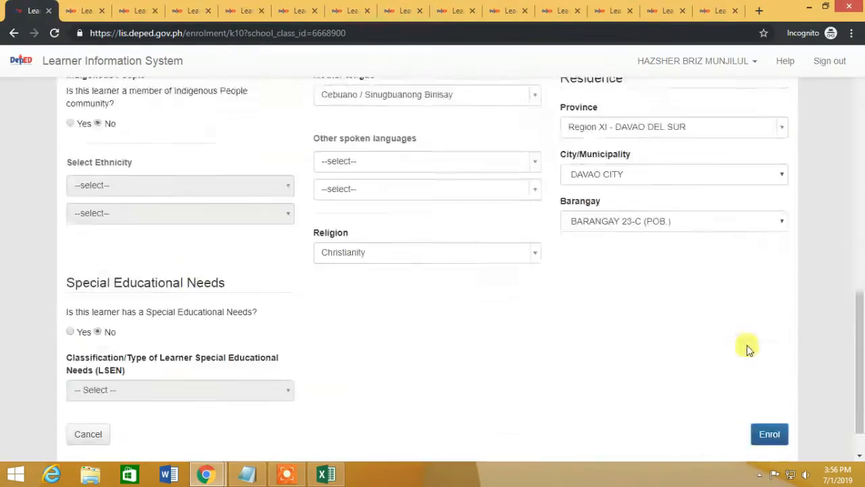
Step: Submit the completed enrolment and preview the next learners' found records
click(667, 297)
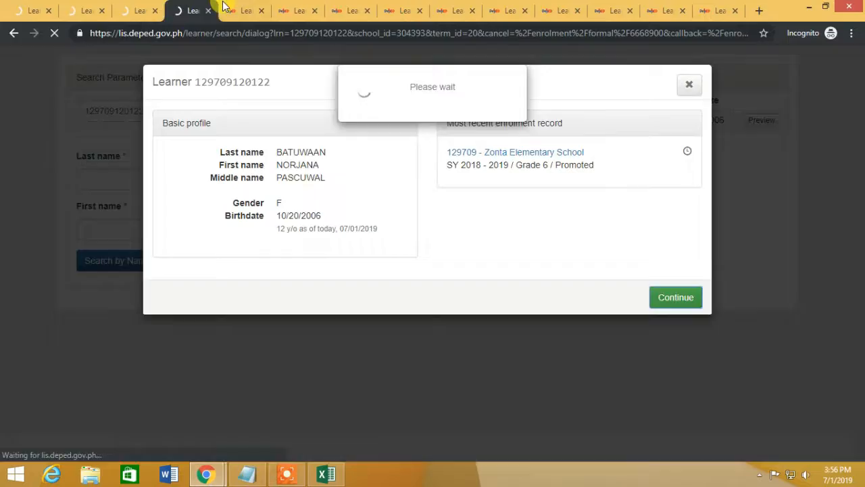
click(338, 7)
click(676, 298)
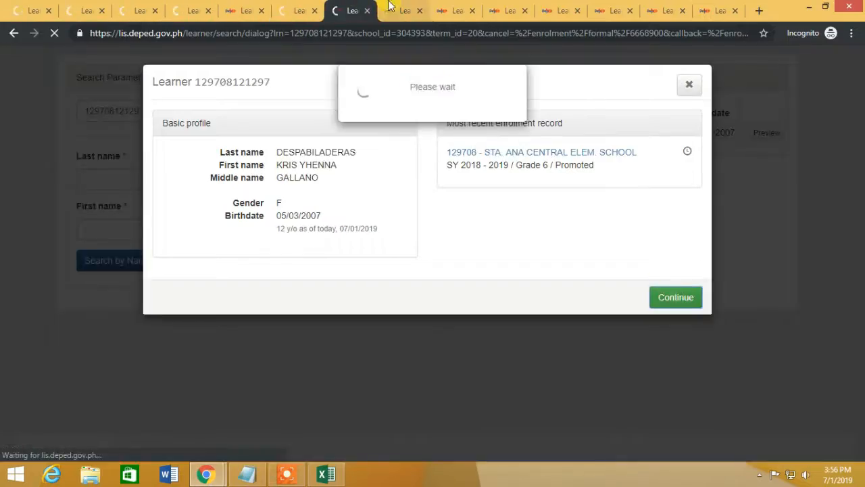
click(326, 474)
click(206, 474)
click(762, 120)
click(676, 298)
click(497, 8)
click(676, 297)
Step: Check the next learners against the Excel list while moving through the enrolment pages
click(332, 476)
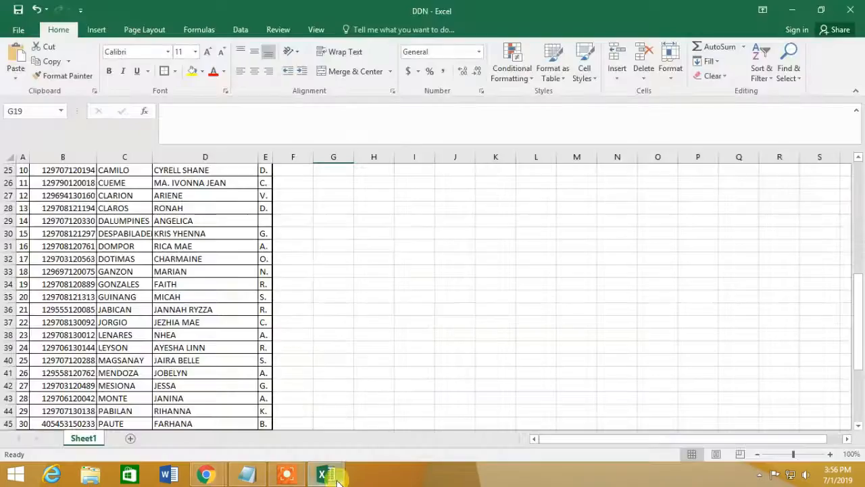
click(207, 474)
click(763, 120)
click(666, 300)
click(326, 473)
scroll(145, 386, down, 5)
click(206, 474)
click(340, 477)
click(206, 474)
click(145, 10)
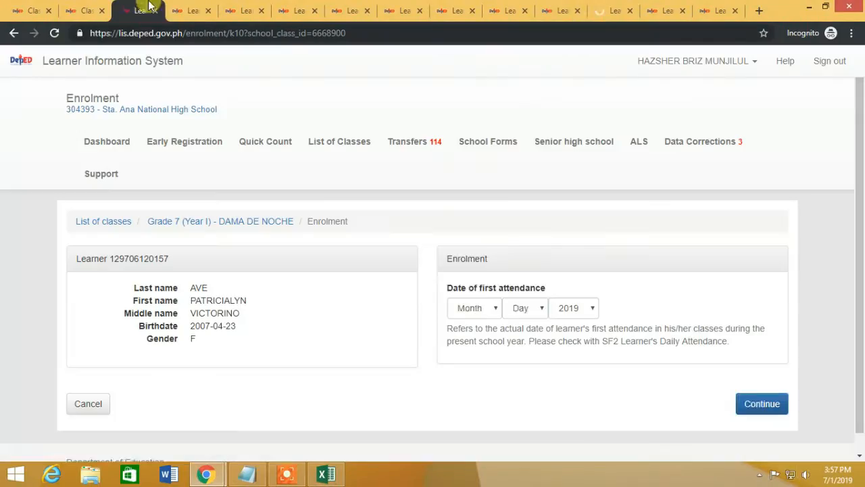
Step: Set first attendance to June 3, 2019 in the next learners' tabs and continue
click(244, 7)
click(475, 352)
click(466, 269)
click(763, 447)
click(296, 8)
click(475, 308)
click(466, 223)
click(525, 308)
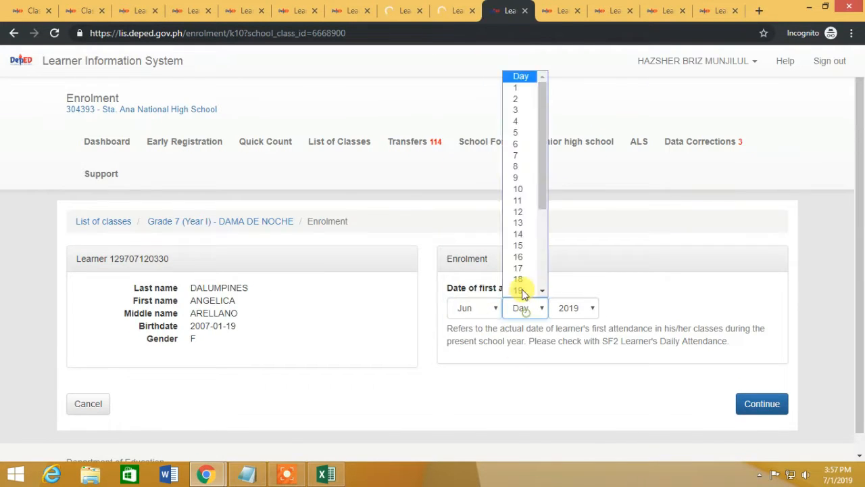
Step: Set day 3 for first attendance, continue and submit the pending learners' enrolments
click(467, 223)
click(763, 403)
click(613, 10)
click(486, 308)
click(762, 403)
click(665, 10)
Step: Set a learner's residence barangay to 21-C and submit that enrolment
click(138, 10)
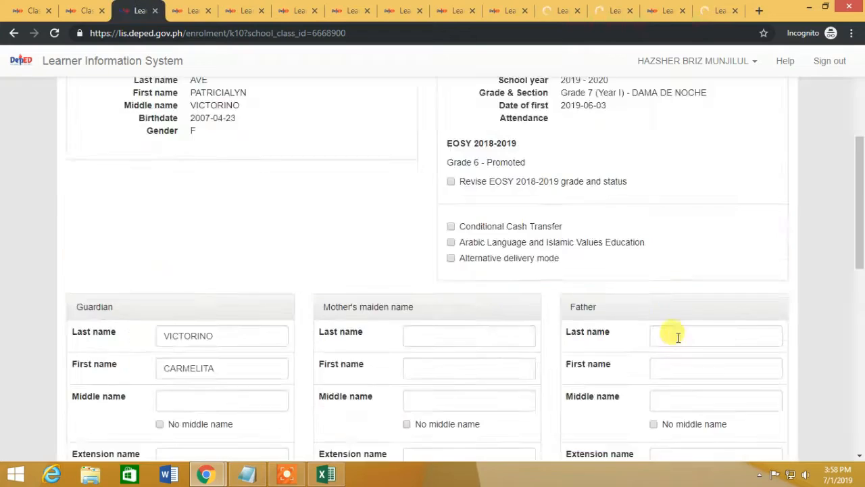
scroll(678, 336, down, 6)
scroll(757, 350, down, 2)
click(737, 219)
click(625, 450)
click(192, 10)
scroll(728, 363, down, 10)
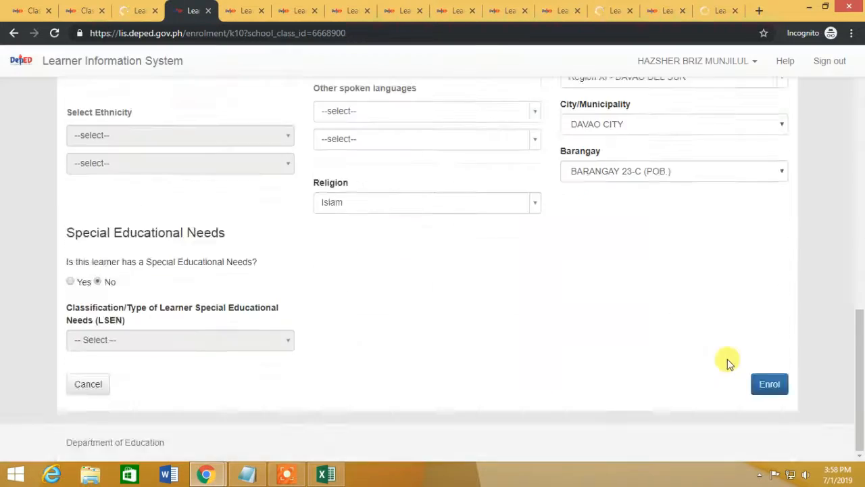
click(766, 383)
Step: Untick the no-mother's-name reason, move the guardian's names into the mother's fields, and submit
click(138, 10)
scroll(346, 394, up, 6)
click(345, 394)
scroll(345, 394, up, 3)
double_click(188, 399)
key(ctrl+x)
click(419, 400)
key(ctrl+v)
double_click(188, 431)
key(ctrl+x)
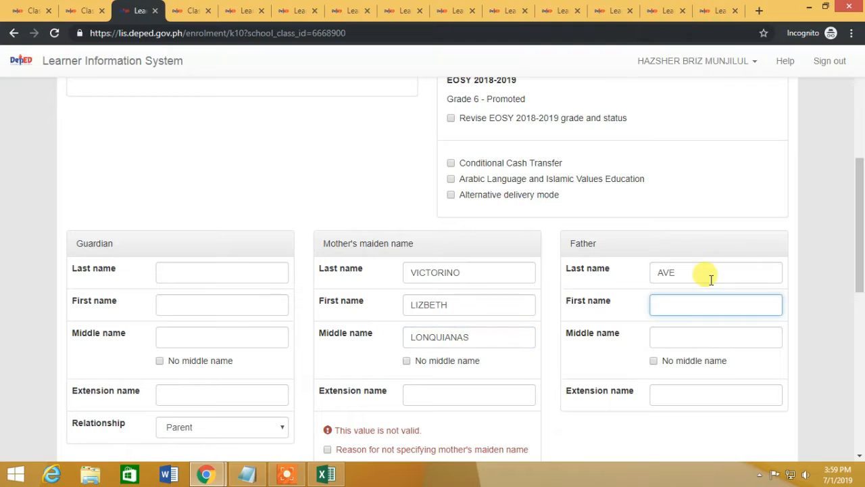
click(766, 384)
Step: Choose the next learner's residence province and submit the enrolment
click(192, 10)
click(245, 11)
click(767, 383)
click(297, 11)
click(709, 255)
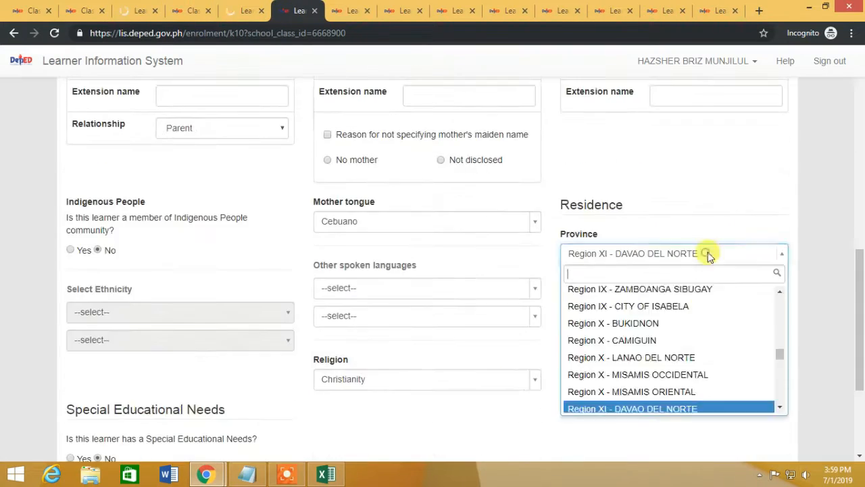
click(767, 384)
click(351, 10)
Step: Choose the learner's residence barangay and submit the remaining forms, including the third learner's
scroll(510, 270, down, 9)
click(674, 284)
click(651, 185)
scroll(643, 276, down, 3)
click(767, 384)
click(244, 10)
click(405, 10)
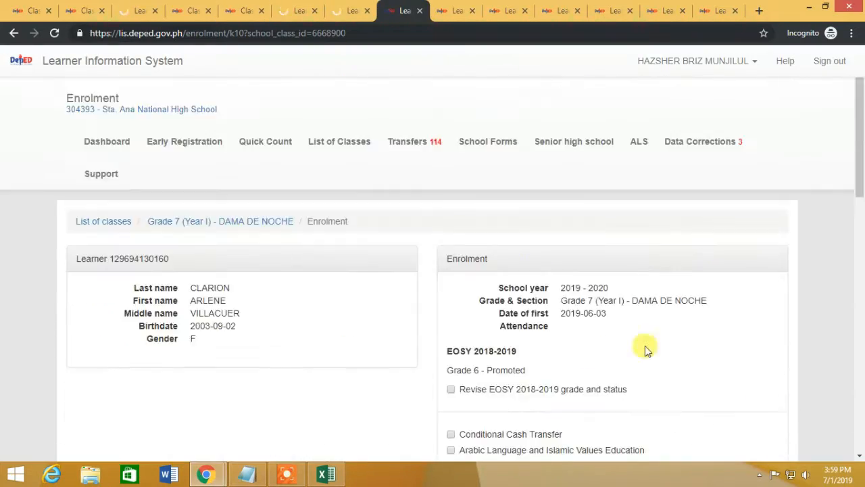
scroll(470, 350, down, 5)
click(766, 383)
click(140, 10)
scroll(734, 322, down, 6)
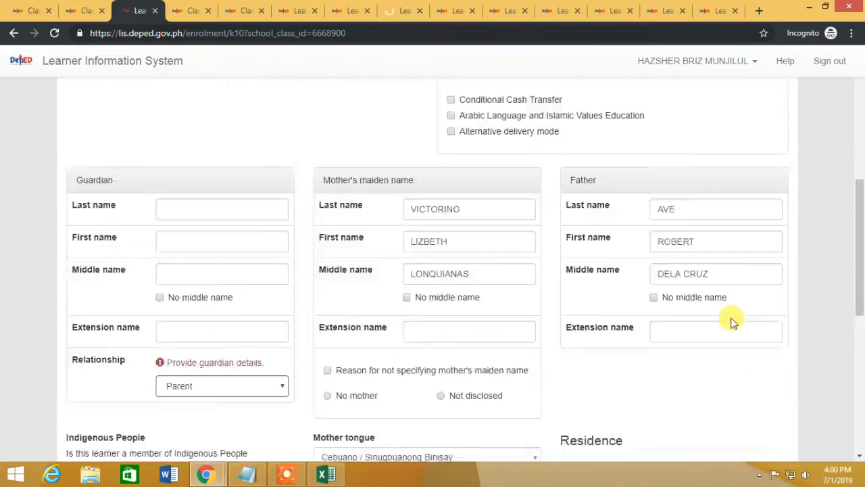
click(766, 383)
Step: Set the sixth learner's residence city and barangay 21-C, then submit the enrolment
click(193, 11)
click(298, 10)
scroll(611, 268, down, 9)
click(622, 219)
click(611, 263)
click(767, 383)
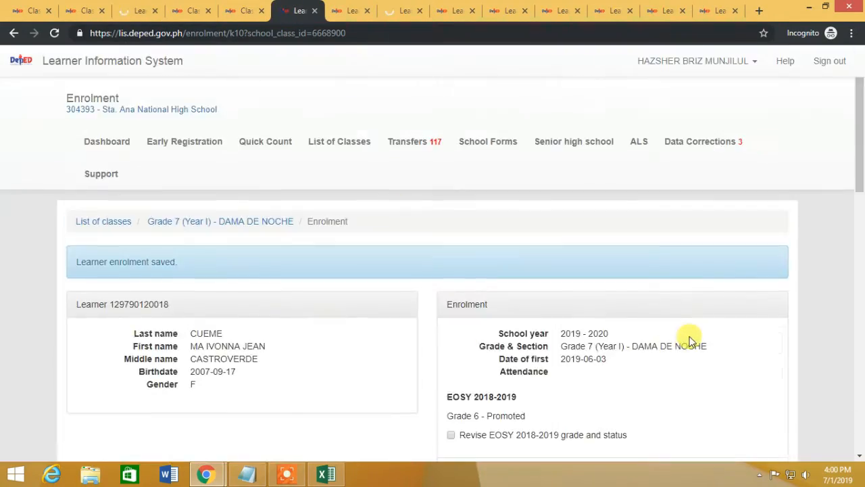
scroll(689, 338, down, 9)
click(674, 267)
click(656, 197)
click(767, 383)
Step: Go through the next learners' forms in turn and submit a completed enrolment
click(349, 9)
click(395, 5)
click(457, 10)
scroll(632, 287, down, 5)
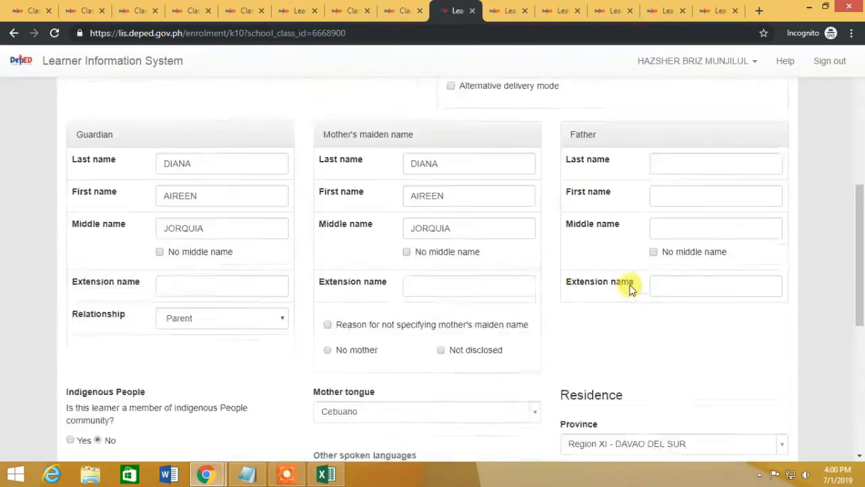
click(509, 10)
scroll(477, 327, down, 7)
click(561, 10)
scroll(736, 362, down, 6)
click(614, 11)
scroll(623, 367, down, 7)
click(766, 383)
Step: Set another learner's first attendance to June 3 and close a finished masterlist tab
click(667, 10)
click(524, 288)
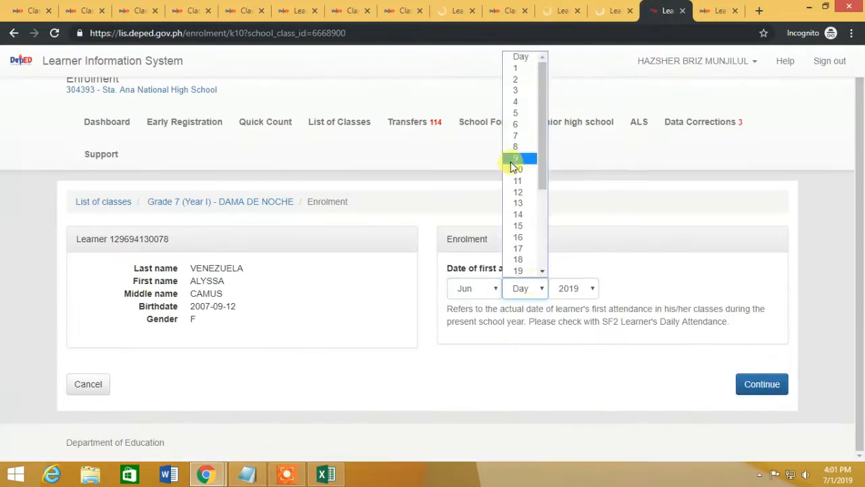
click(719, 10)
click(472, 308)
click(473, 222)
click(763, 404)
click(48, 11)
Step: Close the finished masterlist tabs and scroll the saved Dama de Noche masterlist
click(128, 10)
click(160, 11)
click(160, 11)
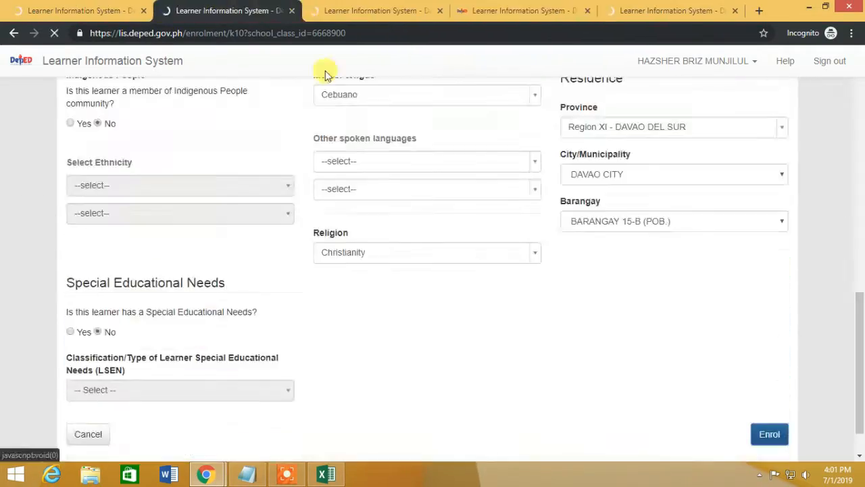
click(524, 10)
click(666, 10)
click(233, 10)
click(297, 11)
click(147, 11)
click(297, 11)
scroll(280, 178, down, 20)
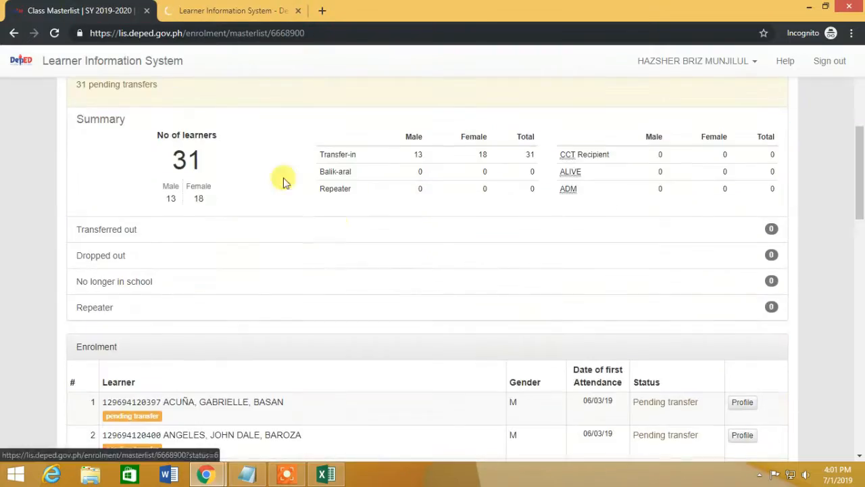
scroll(313, 240, down, 3)
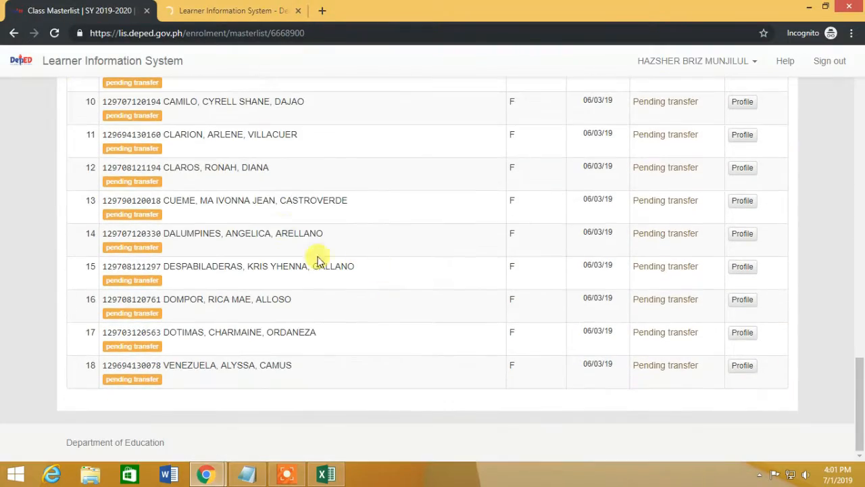
Step: Shade the enrolled learners' Excel rows yellow, including rows 30 to 32
click(339, 479)
scroll(162, 290, up, 9)
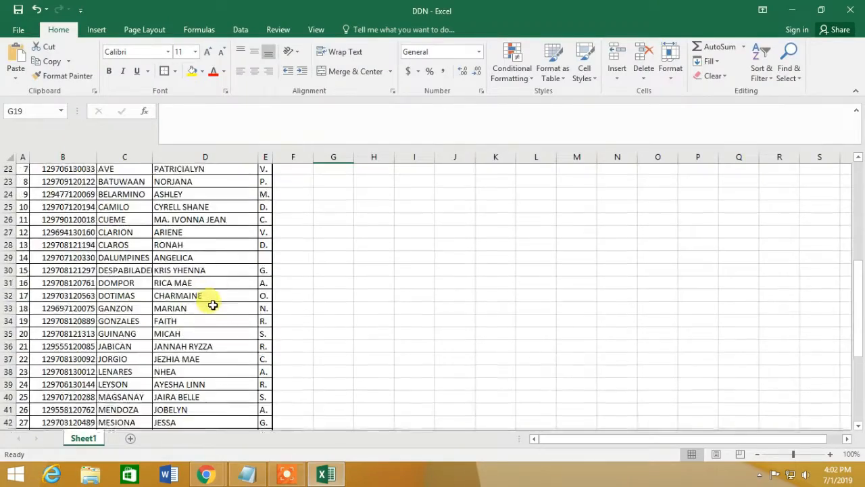
drag(10, 210, 12, 387)
click(192, 71)
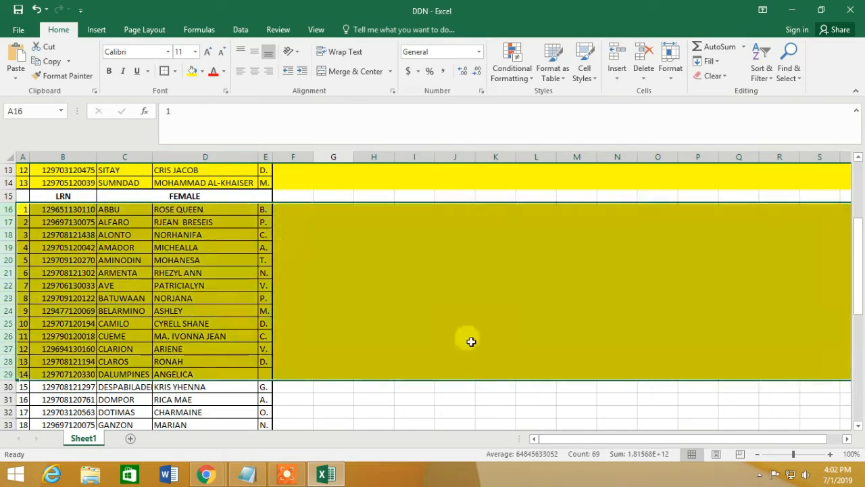
click(338, 477)
click(328, 476)
click(328, 475)
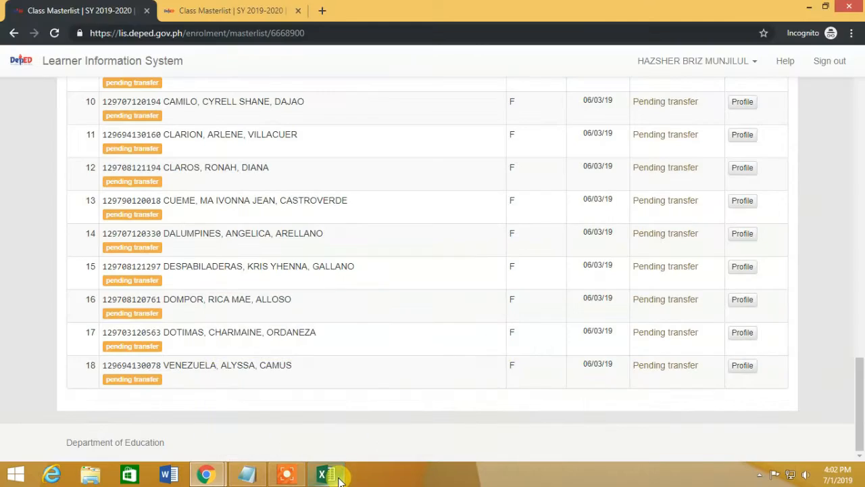
click(328, 475)
click(192, 71)
scroll(411, 319, down, 6)
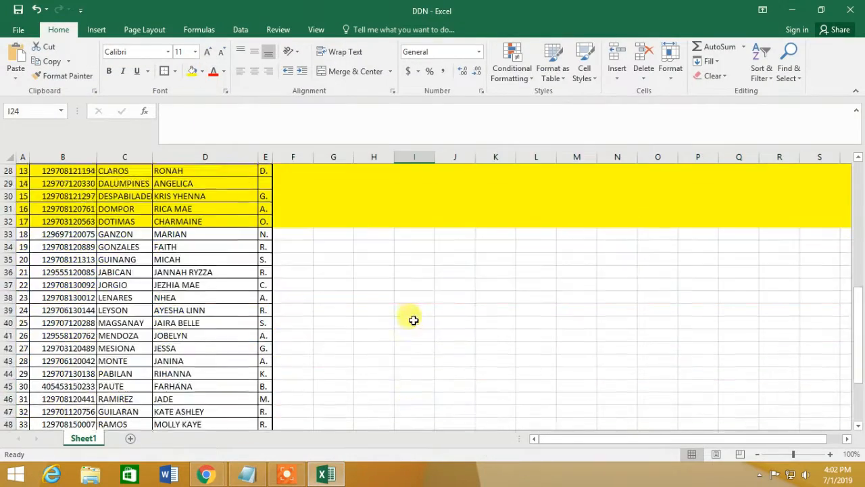
Step: Compare with the masterlist, select Excel rows 55 and 56, and close the extra tab
click(329, 475)
click(216, 10)
scroll(357, 323, down, 10)
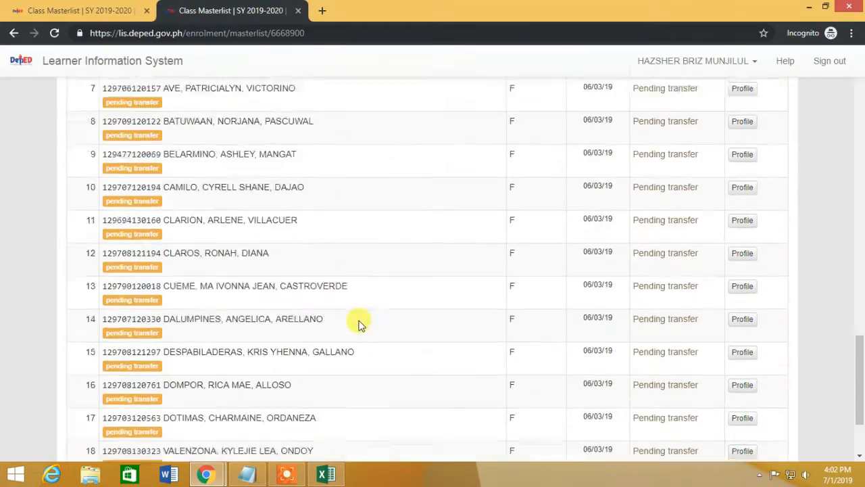
click(328, 475)
drag(8, 284, 8, 297)
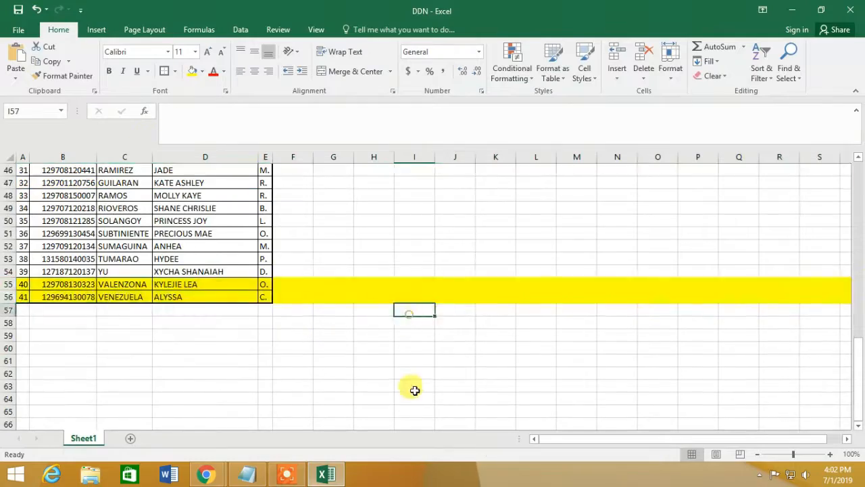
scroll(414, 390, up, 5)
click(329, 475)
click(147, 10)
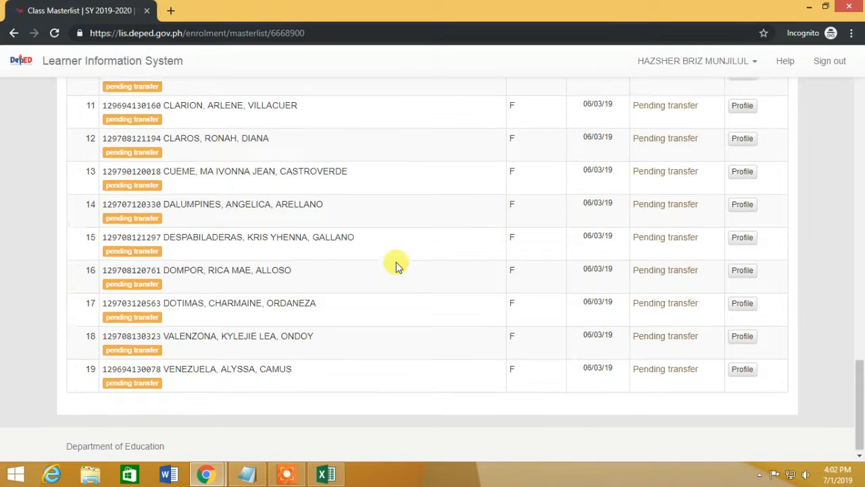
scroll(396, 265, up, 10)
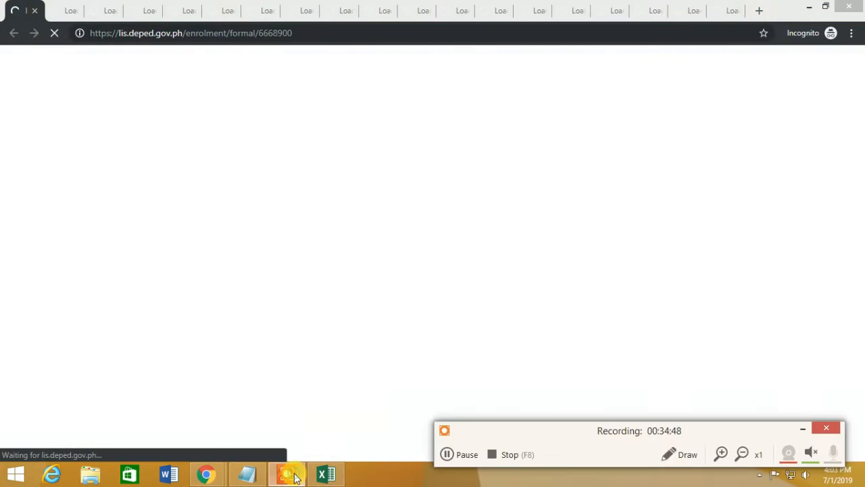
Step: Proceed with enrolment in each of the open LIS enrolment tabs
click(295, 476)
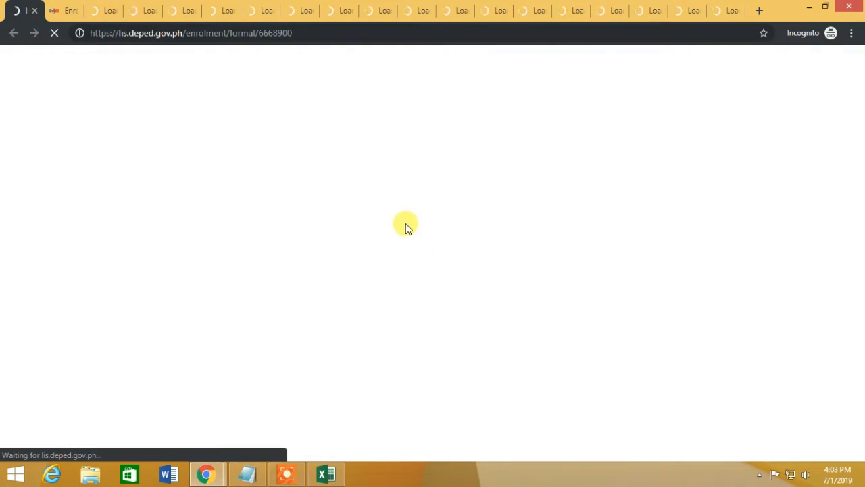
click(436, 364)
click(64, 10)
click(445, 363)
click(182, 11)
click(444, 363)
click(340, 11)
click(442, 363)
click(493, 11)
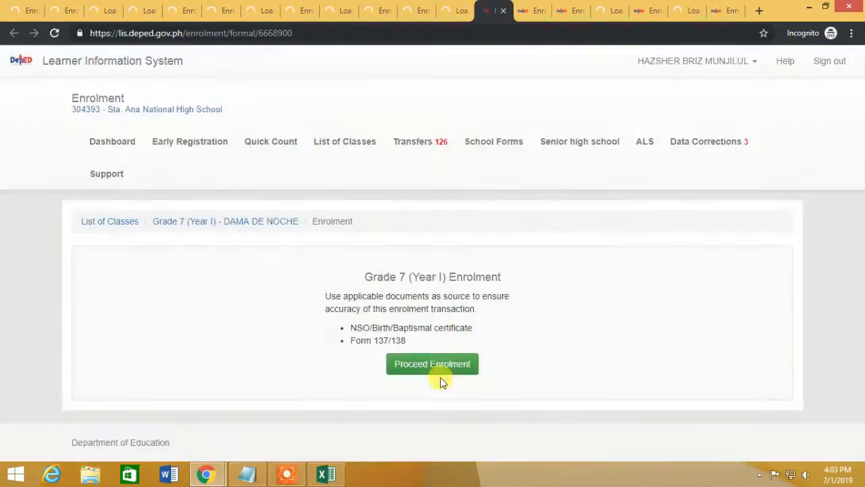
click(653, 11)
Step: Take the next learner's LRN from the Excel list to the LIS learner search
click(29, 9)
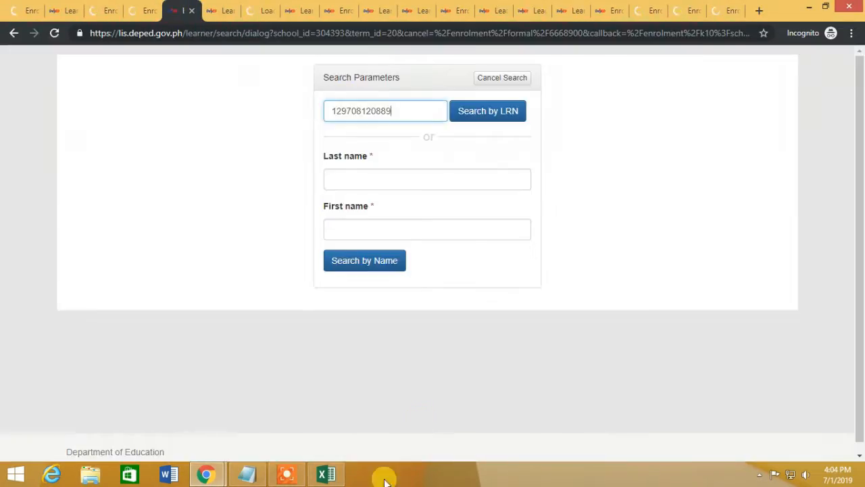
click(223, 11)
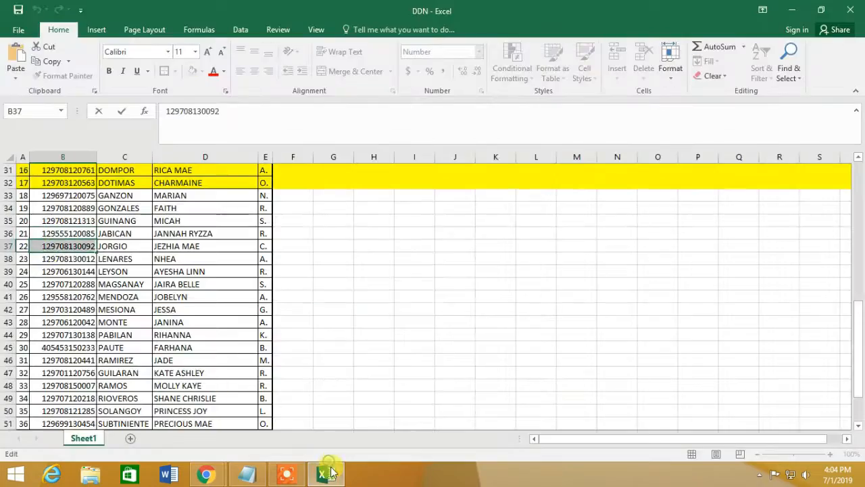
click(327, 472)
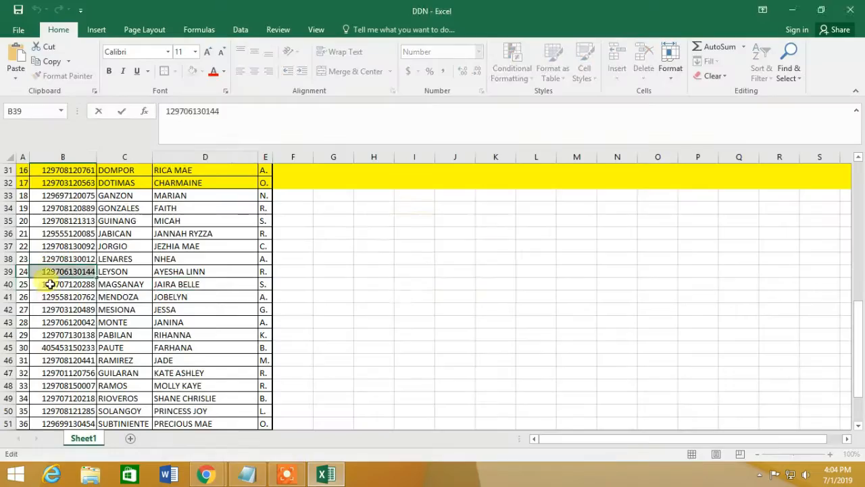
click(50, 284)
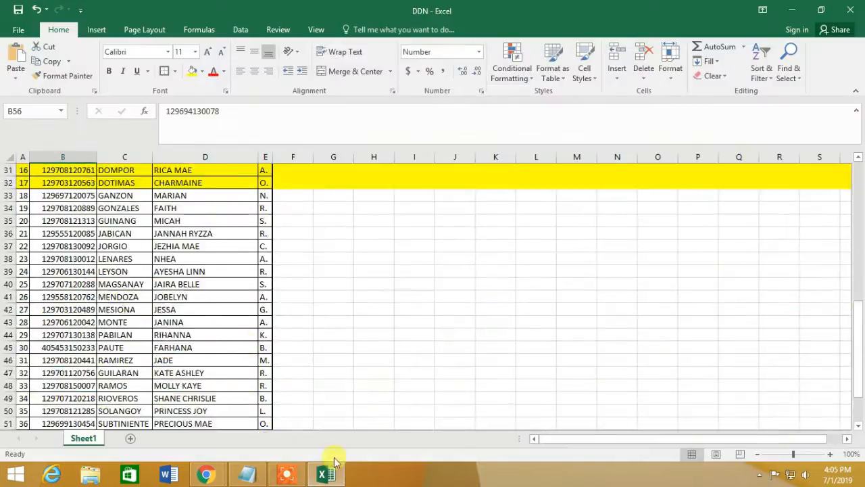
click(334, 465)
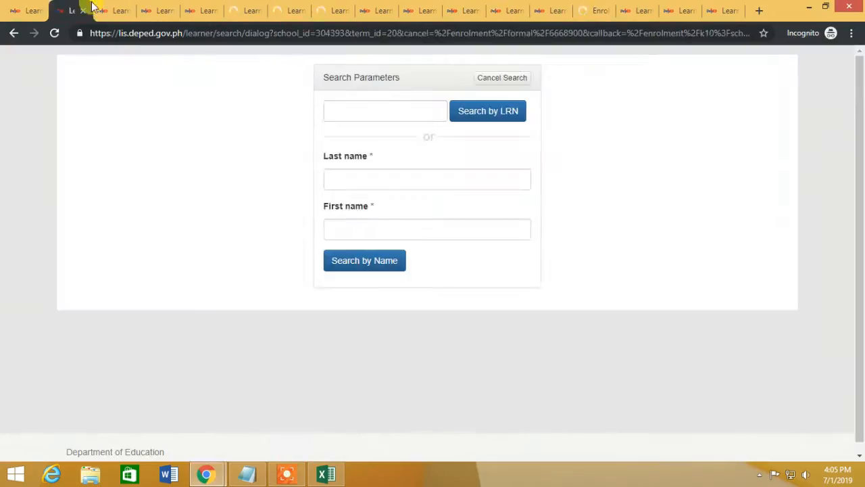
click(327, 475)
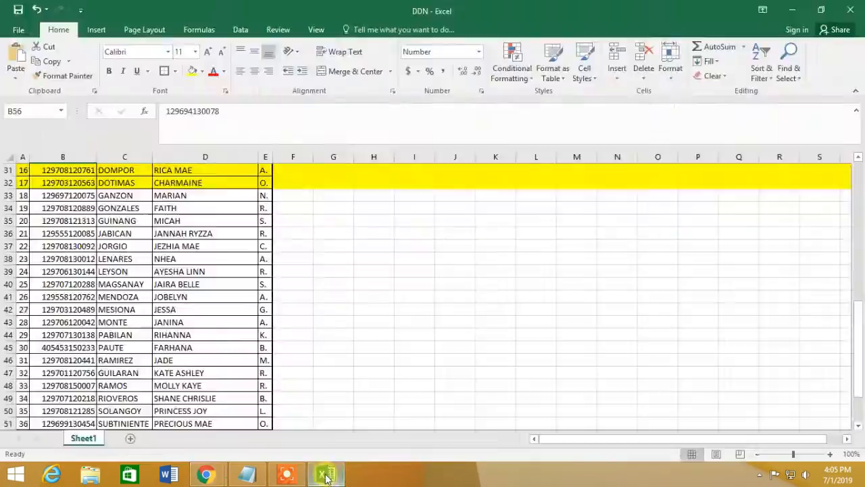
click(324, 476)
mouse_move(288, 476)
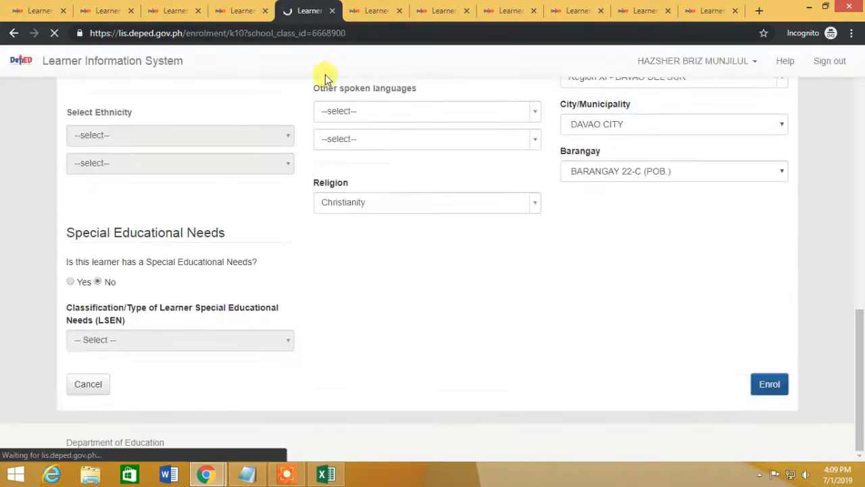
scroll(444, 367, down, 20)
Step: Fill the rows of learners already on the masterlist yellow in Excel
click(325, 475)
click(316, 478)
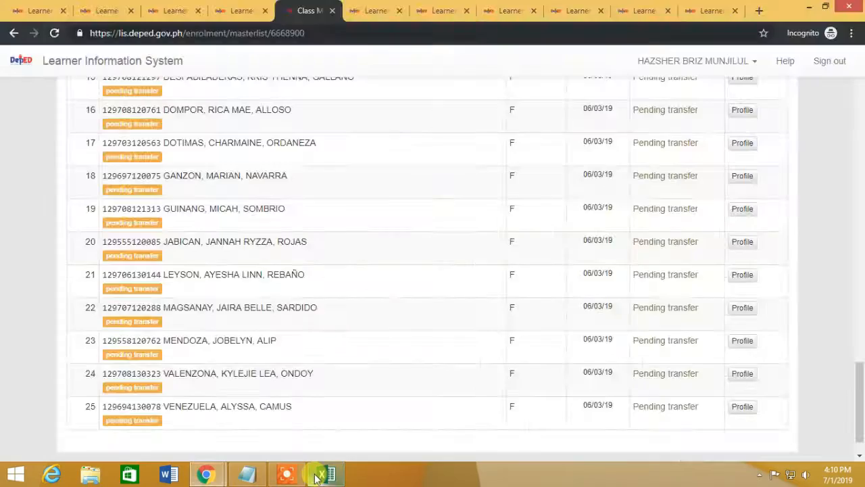
click(315, 477)
drag(7, 194, 8, 208)
click(153, 68)
click(7, 194)
ctrl+click(8, 221)
ctrl+click(7, 233)
click(152, 67)
Step: Fill rows 40–41 for MAGSANAY and MENDOZA yellow
click(340, 476)
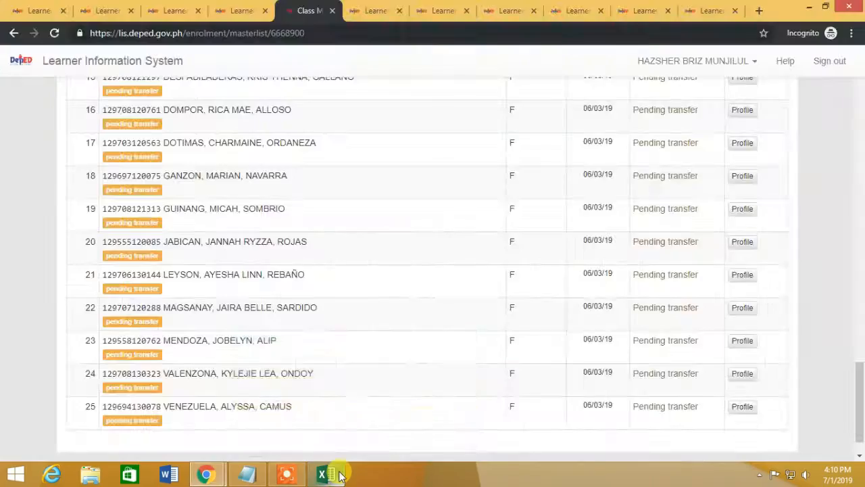
click(340, 476)
drag(8, 284, 7, 297)
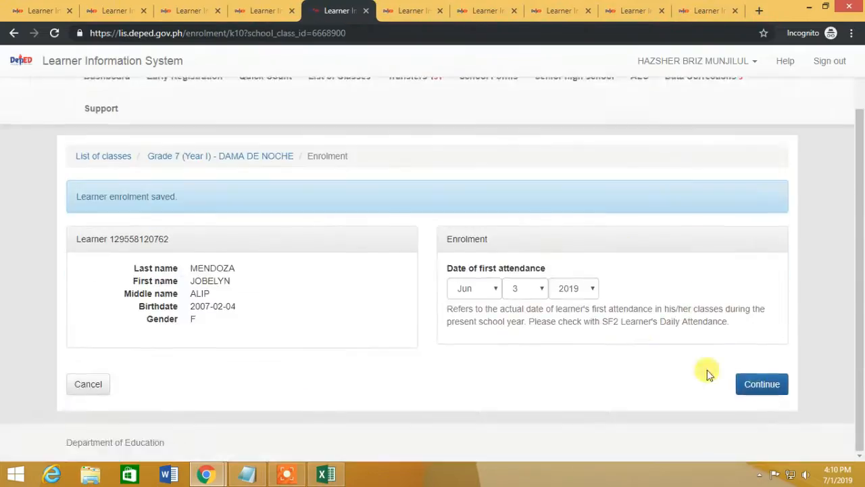
click(344, 478)
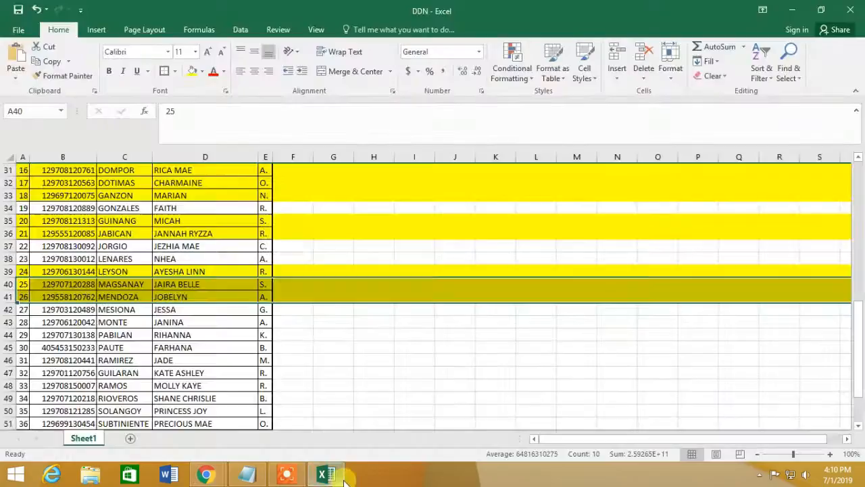
Step: Submit the current learner's enrolment in the LIS portal
click(343, 478)
click(773, 383)
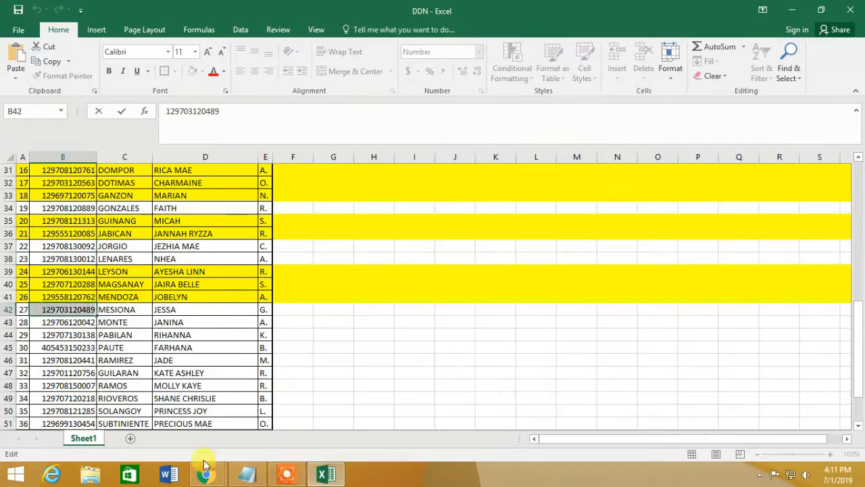
click(351, 476)
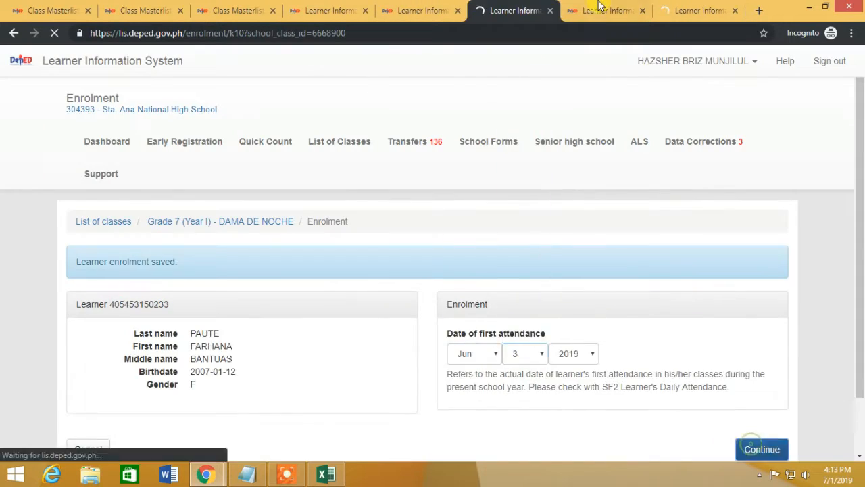
Step: Search the remaining learners by LRN and continue their enrolments
click(600, 8)
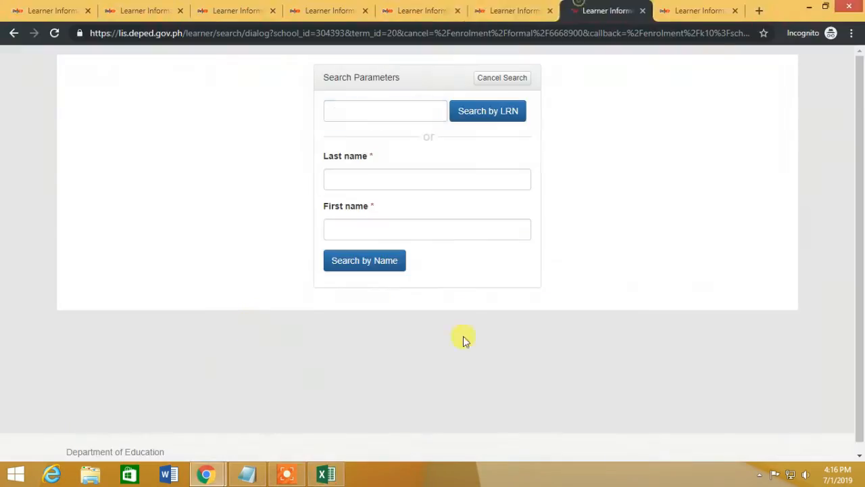
click(367, 109)
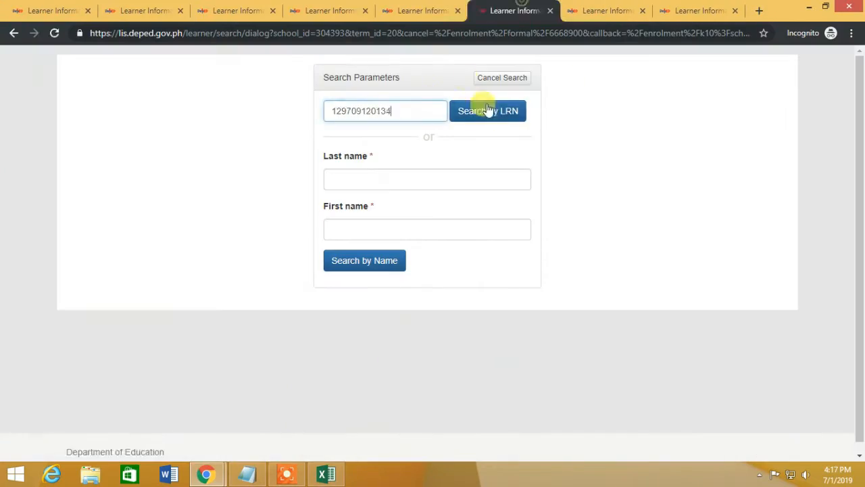
click(492, 111)
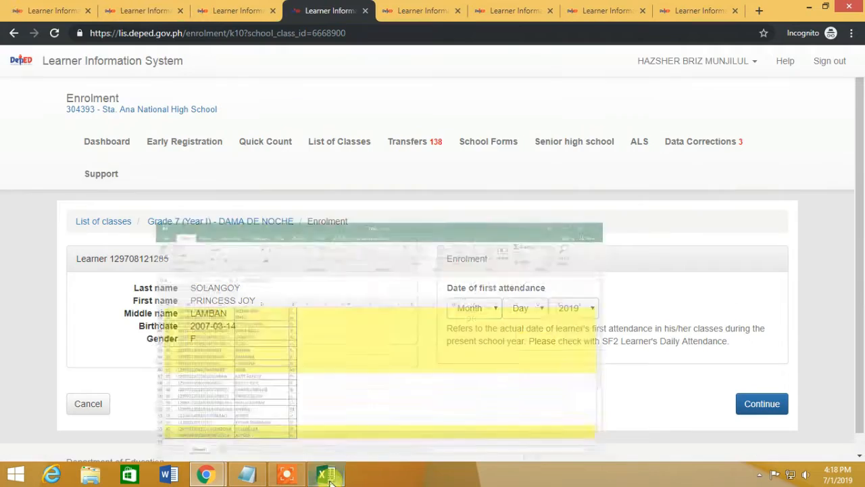
click(419, 10)
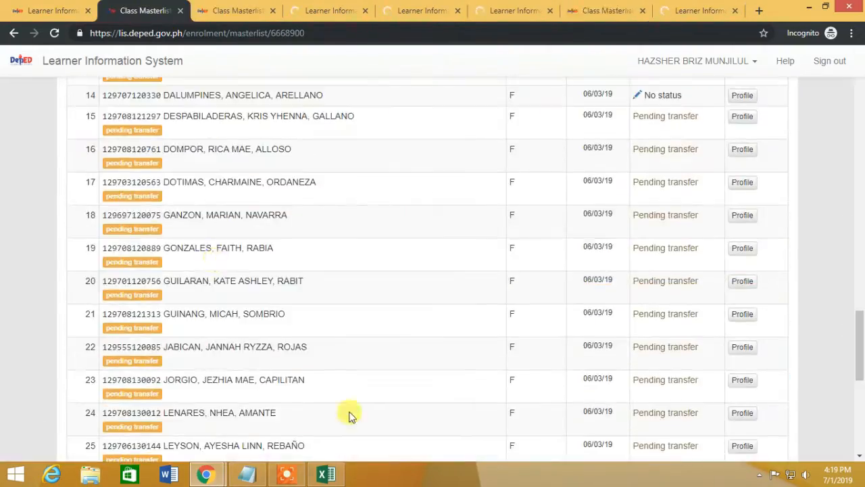
scroll(347, 415, down, 7)
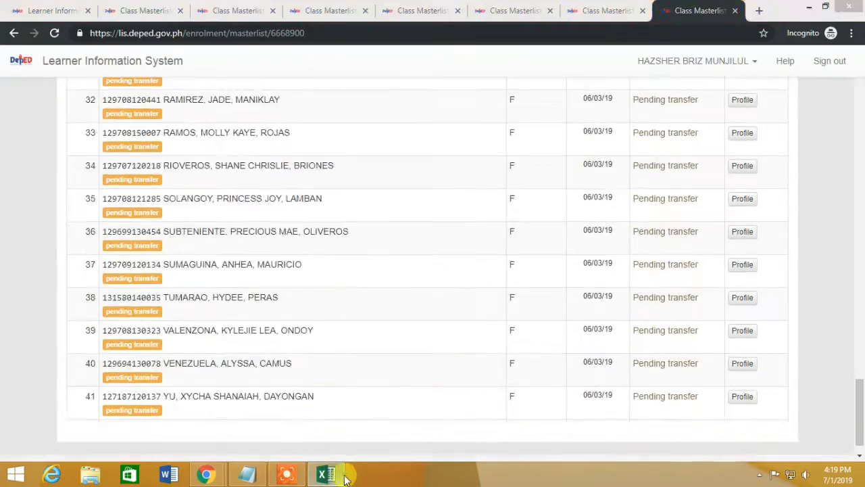
Step: Confirm the masterlist totals 54 and record TOTAL 54 below the Excel list
click(326, 473)
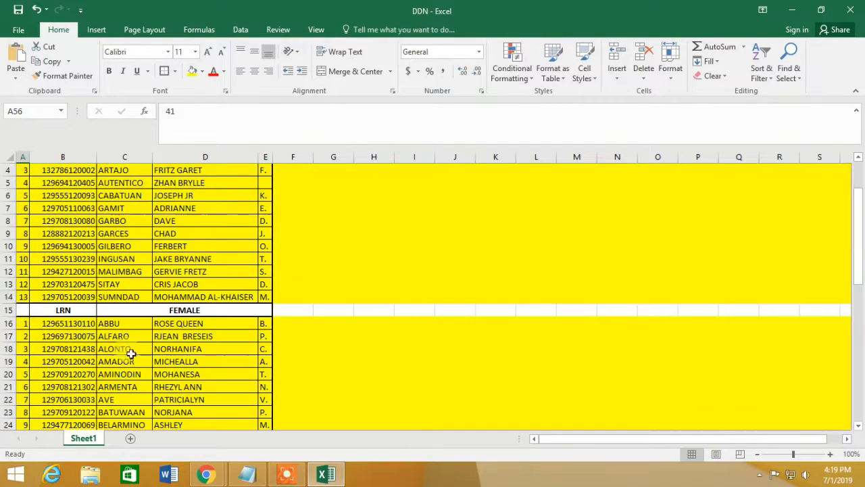
scroll(317, 368, down, 15)
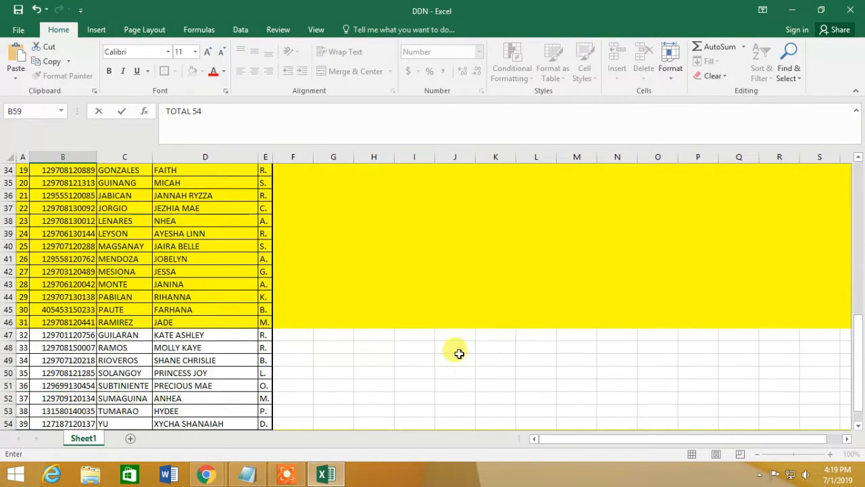
click(287, 475)
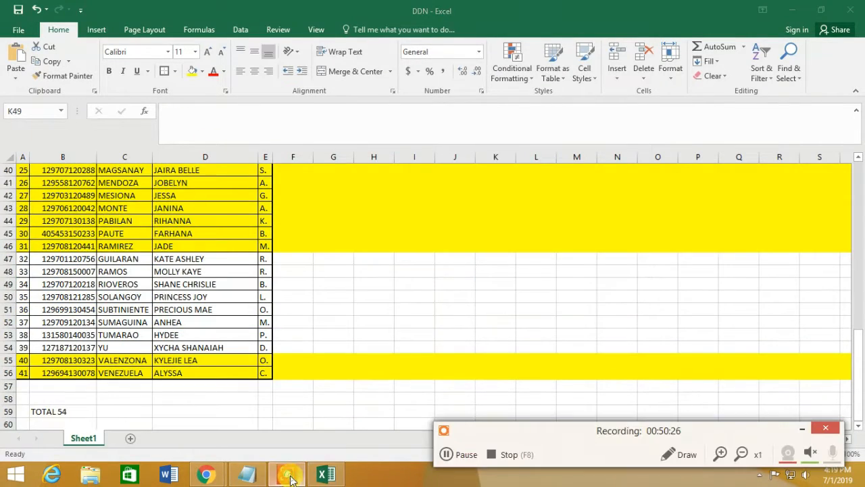
click(251, 473)
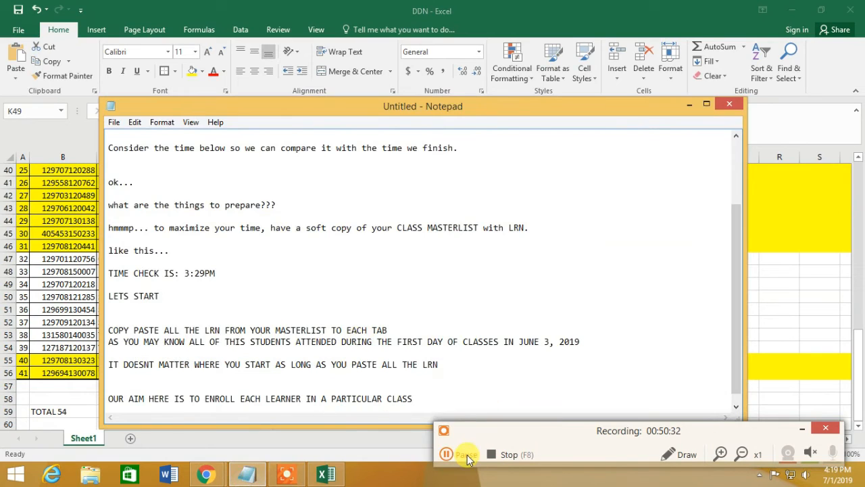
Step: Add 'TIME ENDED' with the end time 4:20 on new lines
key(Return)
key(Return)
text(TIME ENDED)
key(Return)
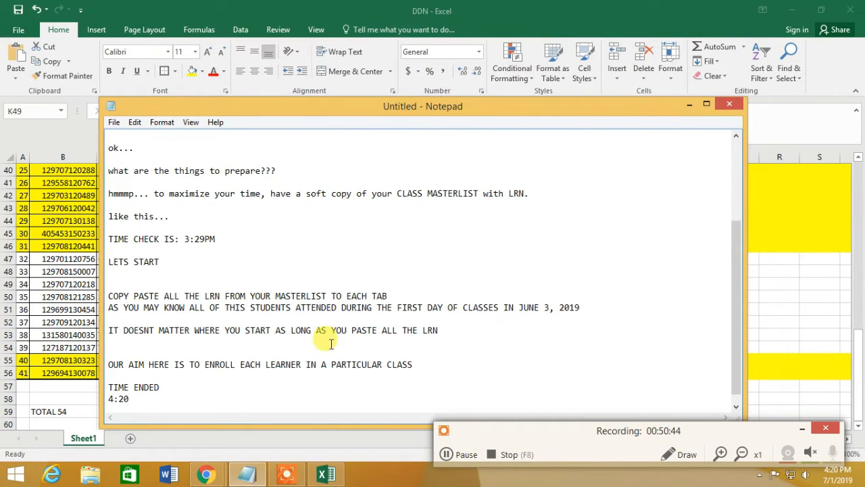
text(4:20)
key(Return)
key(Return)
key(Return)
Step: Type 'ALMOST AN HOUR BUT CONSIDERED TO BE A FEW MINUTES', 'HOPE IT HELPS...' and 'JUST A PIECE OF ADVICE'
text(ALMOST AN HOUR BU)
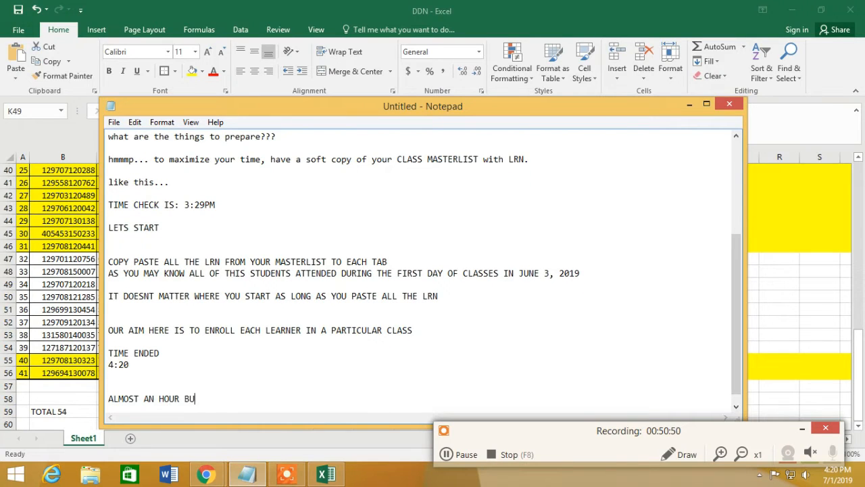
text(T CONSIDERED TO BE A FEW M)
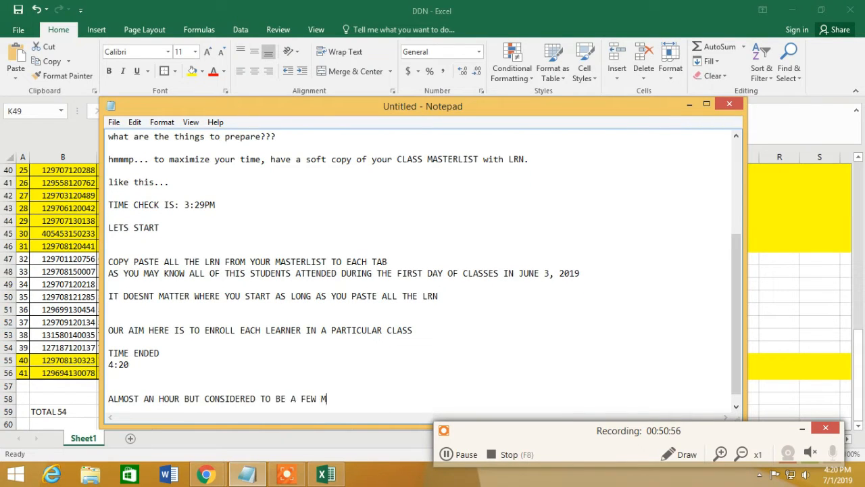
text(INUTES)
key(Return)
key(Return)
text(HOPE IT HELPS...)
key(Return)
key(Return)
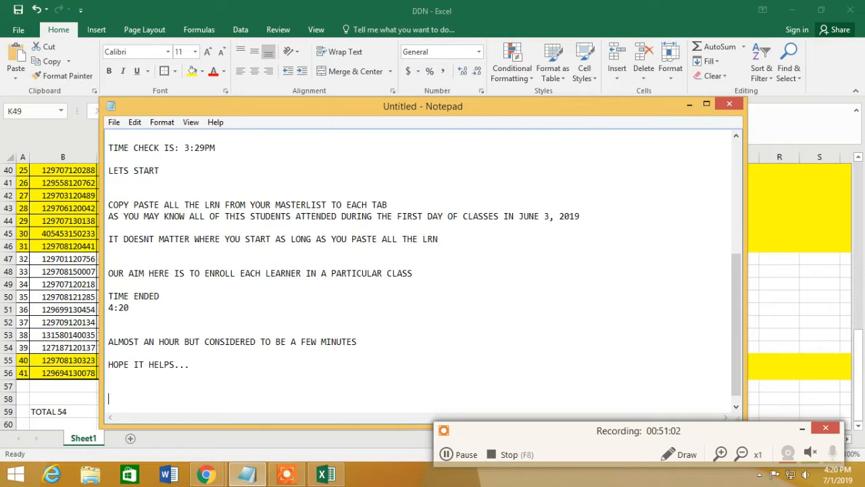
text(JUST A PIECE OF ADVICE)
key(Return)
key(Return)
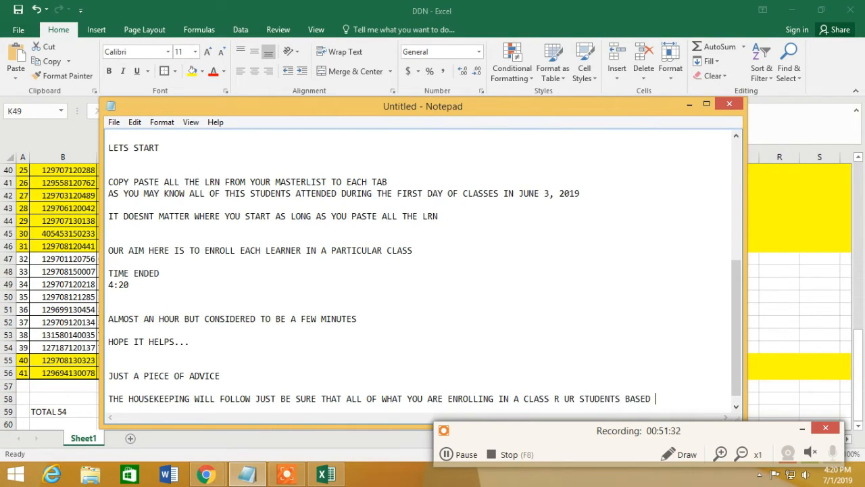
text(IST)
key(Return)
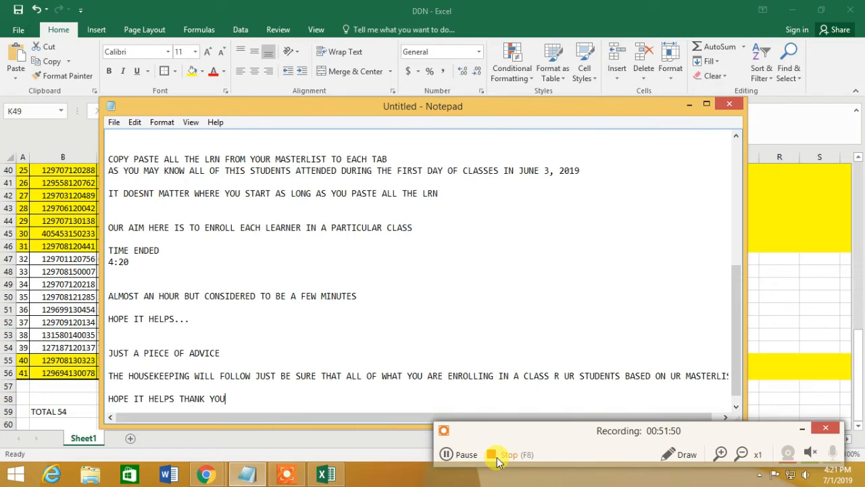
key(Return)
key(Return)
key(Return)
key(Return)
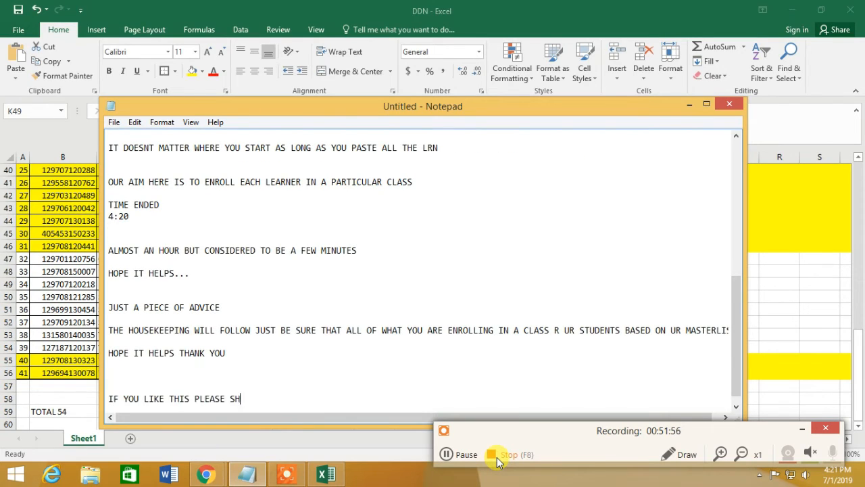